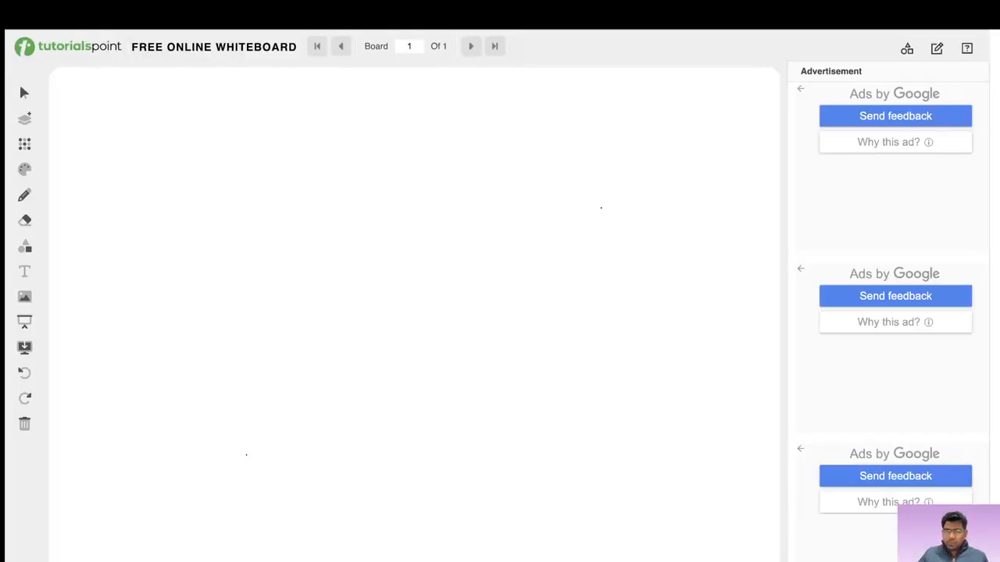
- Draw a large rectangle in the middle of the whiteboard and label it "Vnet" on its right side
{"action": "left_click_drag", "start_coordinate": [325, 87], "coordinate": [324, 392]}
{"action": "mouse_move", "coordinate": [329, 101]}
{"action": "left_mouse_down"}
{"action": "mouse_move", "coordinate": [551, 107]}
{"action": "mouse_move", "coordinate": [577, 166]}
{"action": "mouse_move", "coordinate": [587, 379]}
{"action": "mouse_move", "coordinate": [320, 405]}
{"action": "left_mouse_up"}
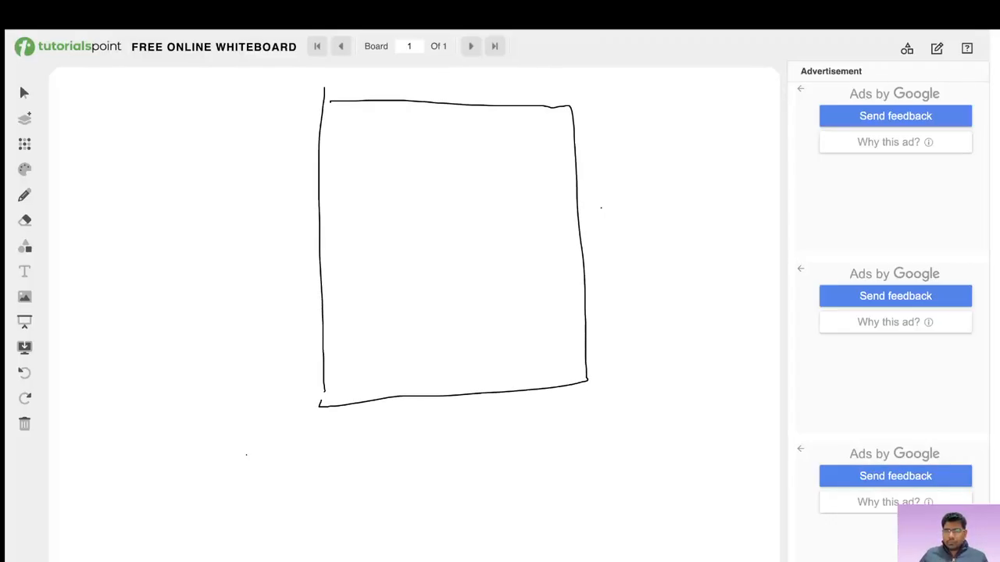
{"action": "left_click_drag", "start_coordinate": [596, 191], "coordinate": [664, 206]}
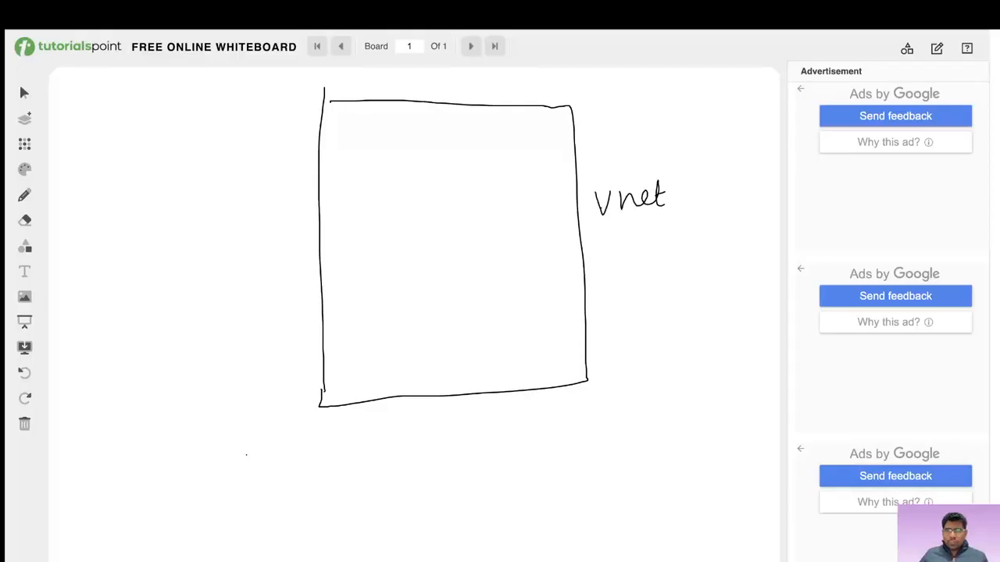
- Draw a small box labelled "VM" inside the Vnet rectangle, with an arrow leading out to the word "subnet"
{"action": "left_click_drag", "start_coordinate": [497, 196], "coordinate": [497, 238]}
{"action": "mouse_move", "coordinate": [498, 194]}
{"action": "left_mouse_down"}
{"action": "mouse_move", "coordinate": [516, 192]}
{"action": "mouse_move", "coordinate": [552, 244]}
{"action": "mouse_move", "coordinate": [497, 233]}
{"action": "mouse_move", "coordinate": [515, 230]}
{"action": "mouse_move", "coordinate": [523, 212]}
{"action": "mouse_move", "coordinate": [547, 230]}
{"action": "left_mouse_up"}
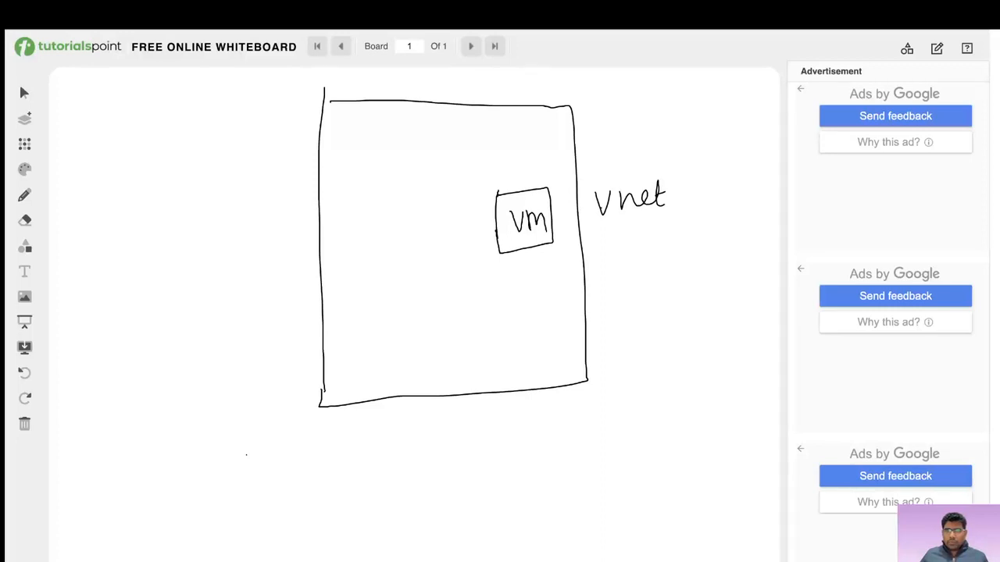
{"action": "left_click_drag", "start_coordinate": [543, 240], "coordinate": [665, 250]}
{"action": "left_click_drag", "start_coordinate": [673, 240], "coordinate": [704, 249]}
{"action": "left_click_drag", "start_coordinate": [699, 237], "coordinate": [714, 236]}
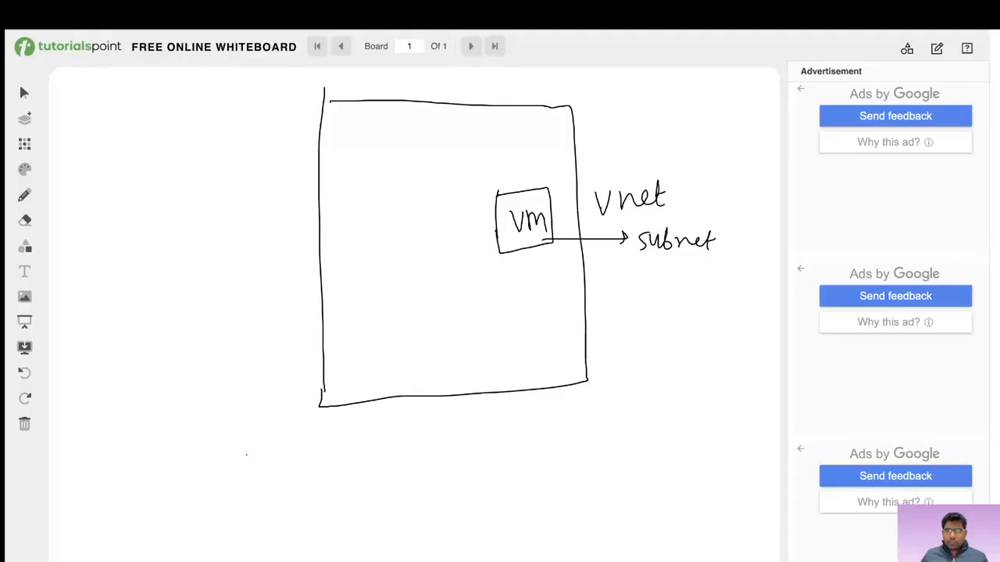
- Draw a "Firewall" box inside the Vnet and a stick figure outside, with arrows from the figure to the firewall and on to the VM
{"action": "mouse_move", "coordinate": [340, 169]}
{"action": "left_mouse_down"}
{"action": "mouse_move", "coordinate": [350, 260]}
{"action": "mouse_move", "coordinate": [370, 210]}
{"action": "mouse_move", "coordinate": [364, 161]}
{"action": "mouse_move", "coordinate": [333, 171]}
{"action": "mouse_move", "coordinate": [346, 190]}
{"action": "mouse_move", "coordinate": [354, 184]}
{"action": "left_mouse_up"}
{"action": "mouse_move", "coordinate": [349, 204]}
{"action": "left_mouse_down"}
{"action": "mouse_move", "coordinate": [351, 251]}
{"action": "mouse_move", "coordinate": [376, 244]}
{"action": "left_mouse_up"}
{"action": "mouse_move", "coordinate": [175, 202]}
{"action": "left_mouse_down"}
{"action": "mouse_move", "coordinate": [191, 242]}
{"action": "mouse_move", "coordinate": [179, 254]}
{"action": "left_mouse_up"}
{"action": "left_click_drag", "start_coordinate": [186, 239], "coordinate": [205, 249]}
{"action": "mouse_move", "coordinate": [177, 214]}
{"action": "left_mouse_down"}
{"action": "mouse_move", "coordinate": [183, 229]}
{"action": "mouse_move", "coordinate": [329, 200]}
{"action": "mouse_move", "coordinate": [324, 211]}
{"action": "left_mouse_up"}
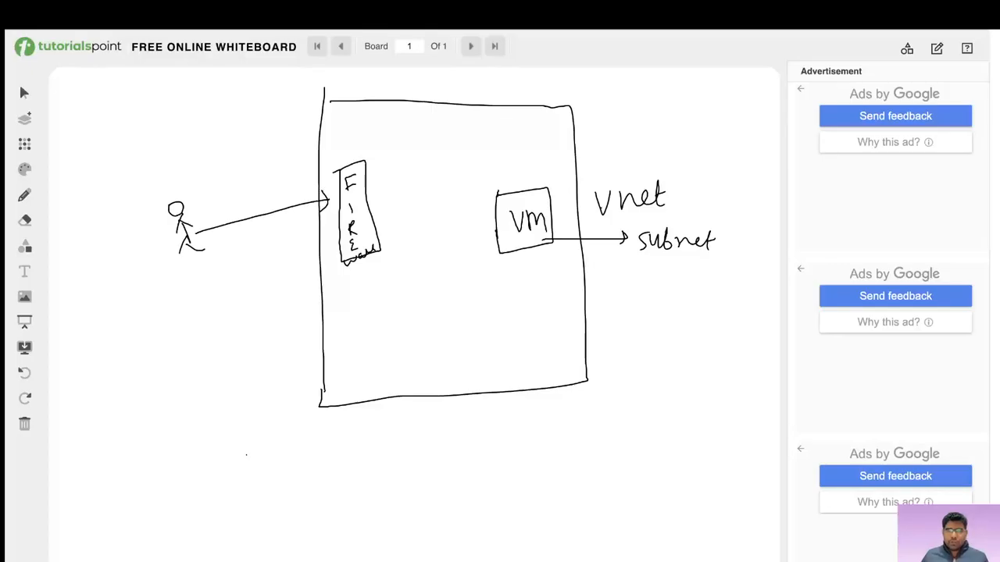
{"action": "mouse_move", "coordinate": [367, 210]}
{"action": "left_mouse_down"}
{"action": "mouse_move", "coordinate": [488, 206]}
{"action": "mouse_move", "coordinate": [477, 218]}
{"action": "left_mouse_up"}
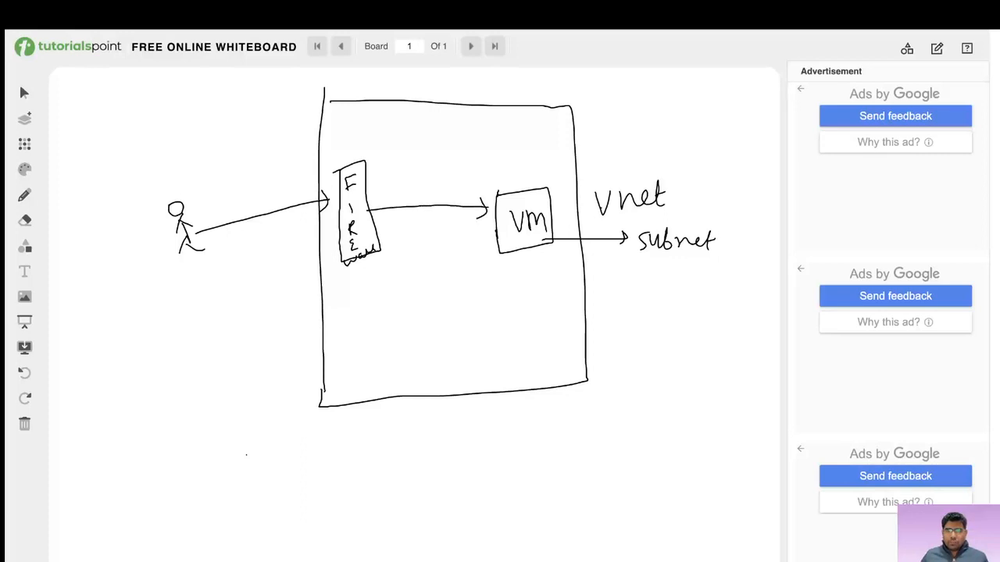
- Draw an arrow out of the firewall box and write "Subnet" and "IP add" beneath it
{"action": "mouse_move", "coordinate": [341, 247]}
{"action": "left_mouse_down"}
{"action": "mouse_move", "coordinate": [301, 269]}
{"action": "mouse_move", "coordinate": [315, 271]}
{"action": "left_mouse_up"}
{"action": "left_click_drag", "start_coordinate": [228, 295], "coordinate": [225, 313]}
{"action": "left_click_drag", "start_coordinate": [233, 297], "coordinate": [241, 303]}
{"action": "mouse_move", "coordinate": [243, 288]}
{"action": "left_mouse_down"}
{"action": "mouse_move", "coordinate": [248, 303]}
{"action": "mouse_move", "coordinate": [280, 300]}
{"action": "left_mouse_up"}
{"action": "left_click_drag", "start_coordinate": [272, 293], "coordinate": [284, 291]}
{"action": "mouse_move", "coordinate": [232, 327]}
{"action": "left_mouse_down"}
{"action": "mouse_move", "coordinate": [229, 342]}
{"action": "mouse_move", "coordinate": [244, 330]}
{"action": "left_mouse_up"}
{"action": "mouse_move", "coordinate": [252, 328]}
{"action": "left_mouse_down"}
{"action": "mouse_move", "coordinate": [249, 336]}
{"action": "mouse_move", "coordinate": [259, 334]}
{"action": "left_mouse_up"}
{"action": "left_click_drag", "start_coordinate": [262, 319], "coordinate": [269, 333]}
{"action": "left_click_drag", "start_coordinate": [275, 314], "coordinate": [275, 333]}
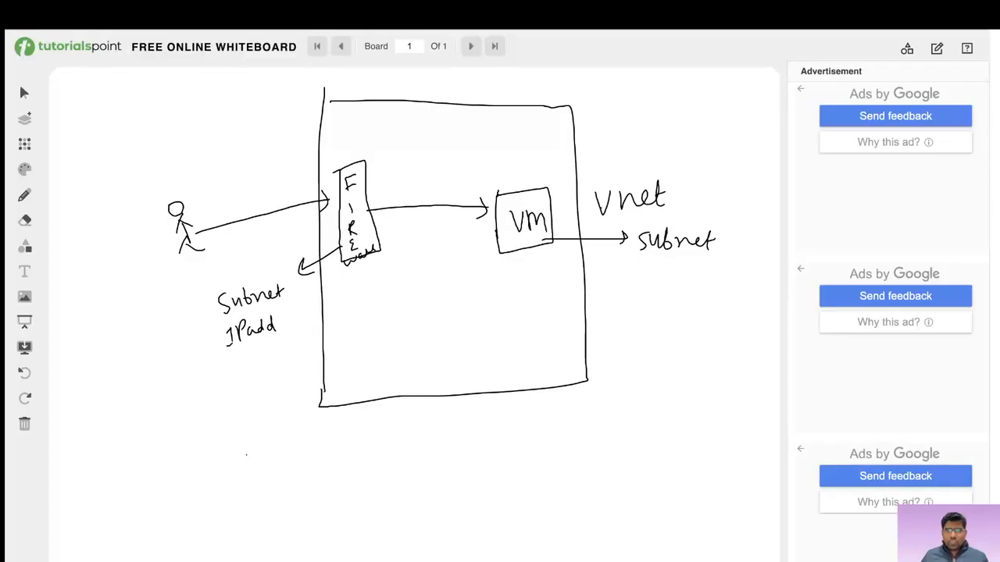
- Write "Private IP" with a check mark and "Public IP" with a cross beneath the VM's subnet label
{"action": "mouse_move", "coordinate": [629, 267]}
{"action": "left_mouse_down"}
{"action": "mouse_move", "coordinate": [629, 288]}
{"action": "mouse_move", "coordinate": [631, 278]}
{"action": "mouse_move", "coordinate": [654, 288]}
{"action": "mouse_move", "coordinate": [707, 288]}
{"action": "mouse_move", "coordinate": [712, 278]}
{"action": "left_mouse_up"}
{"action": "left_click_drag", "start_coordinate": [614, 303], "coordinate": [625, 325]}
{"action": "left_click_drag", "start_coordinate": [628, 310], "coordinate": [641, 328]}
{"action": "left_click_drag", "start_coordinate": [639, 308], "coordinate": [651, 329]}
{"action": "mouse_move", "coordinate": [653, 314]}
{"action": "left_mouse_down"}
{"action": "mouse_move", "coordinate": [655, 328]}
{"action": "mouse_move", "coordinate": [674, 330]}
{"action": "mouse_move", "coordinate": [676, 309]}
{"action": "left_mouse_up"}
{"action": "mouse_move", "coordinate": [683, 308]}
{"action": "left_mouse_down"}
{"action": "mouse_move", "coordinate": [682, 328]}
{"action": "mouse_move", "coordinate": [709, 331]}
{"action": "left_mouse_up"}
{"action": "left_click_drag", "start_coordinate": [709, 309], "coordinate": [697, 331]}
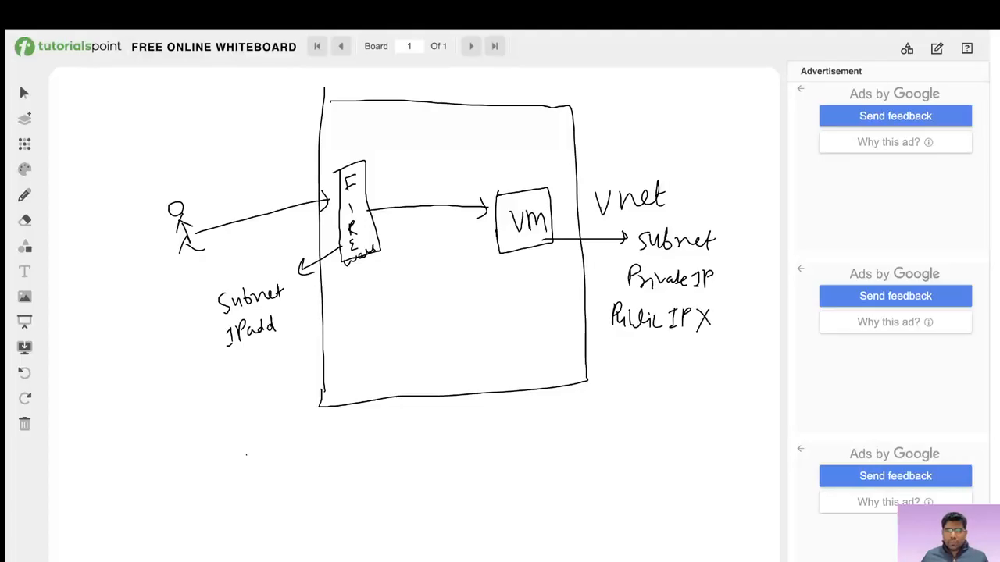
{"action": "left_click_drag", "start_coordinate": [718, 278], "coordinate": [743, 270]}
- Draw a box labelled "Bastion" below the firewall, with an arrow from it to the VM
{"action": "mouse_move", "coordinate": [364, 306]}
{"action": "left_mouse_down"}
{"action": "mouse_move", "coordinate": [364, 361]}
{"action": "mouse_move", "coordinate": [429, 294]}
{"action": "mouse_move", "coordinate": [377, 372]}
{"action": "mouse_move", "coordinate": [358, 352]}
{"action": "mouse_move", "coordinate": [390, 347]}
{"action": "left_mouse_up"}
{"action": "mouse_move", "coordinate": [400, 331]}
{"action": "left_mouse_down"}
{"action": "mouse_move", "coordinate": [406, 346]}
{"action": "mouse_move", "coordinate": [434, 343]}
{"action": "left_mouse_up"}
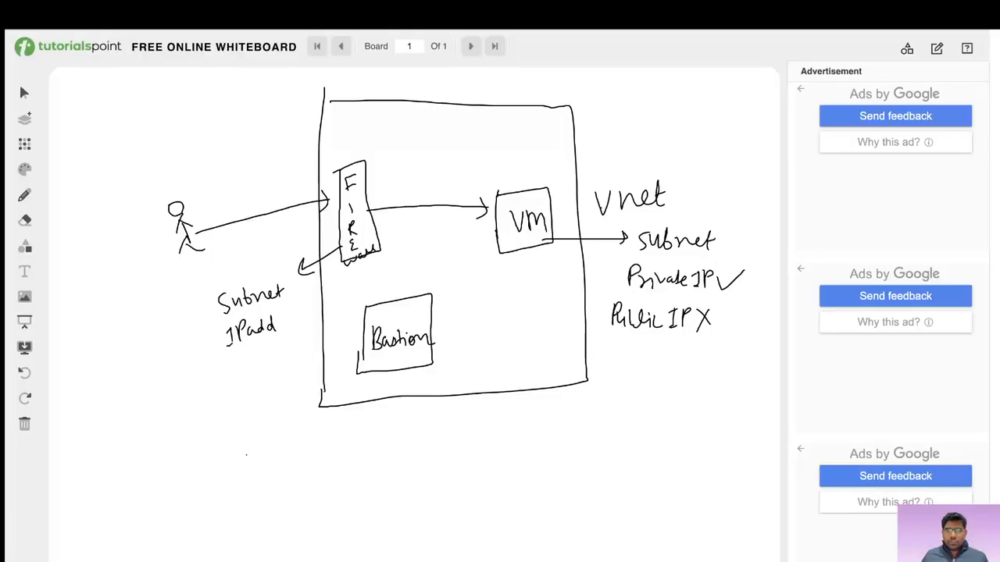
{"action": "mouse_move", "coordinate": [432, 315]}
{"action": "left_mouse_down"}
{"action": "mouse_move", "coordinate": [494, 252]}
{"action": "mouse_move", "coordinate": [492, 278]}
{"action": "left_mouse_up"}
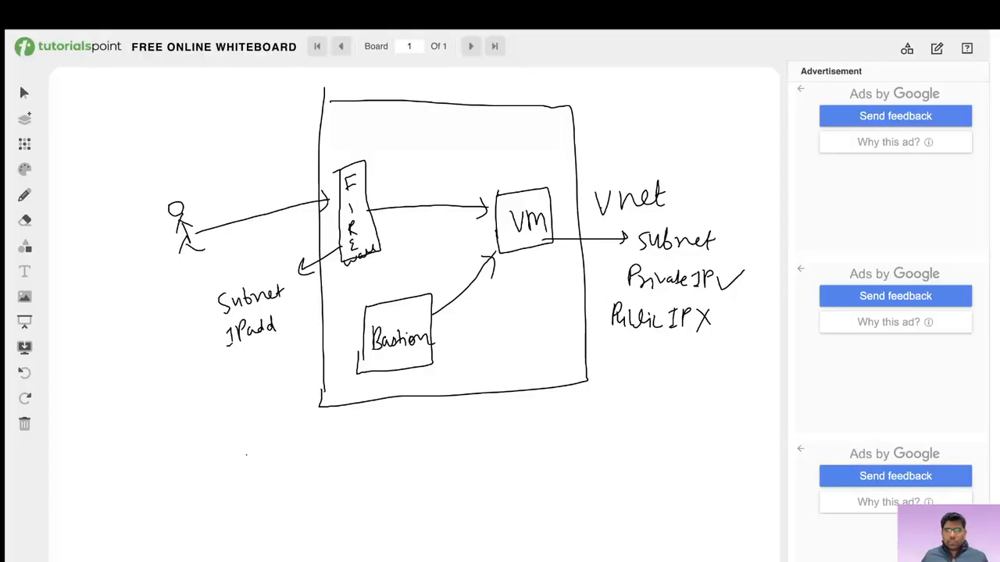
- Underline "Private IP", extend a line down beside "Public IP", and branch an arrow from it to "ssh"
{"action": "left_click_drag", "start_coordinate": [620, 295], "coordinate": [715, 299]}
{"action": "left_click_drag", "start_coordinate": [623, 298], "coordinate": [591, 406]}
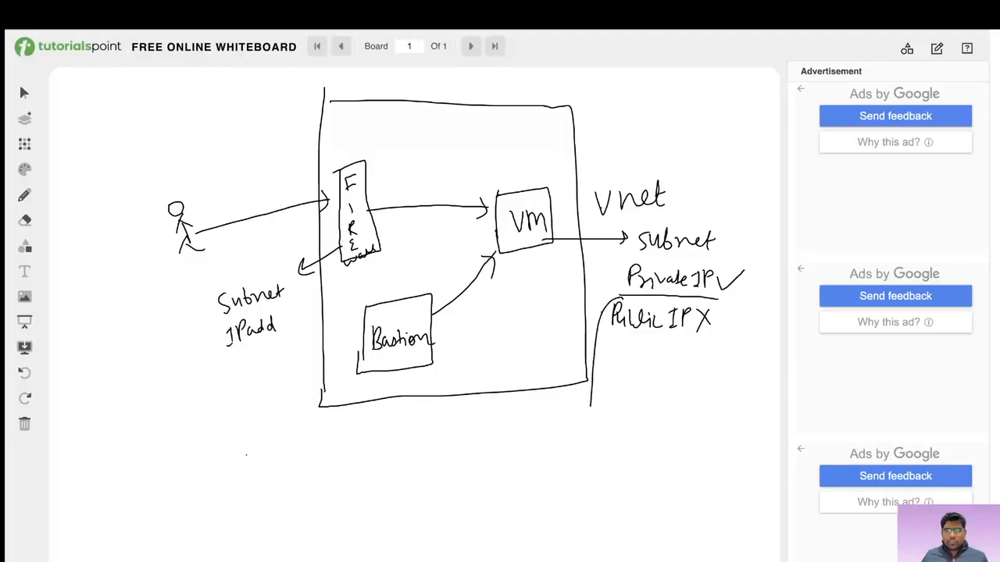
{"action": "mouse_move", "coordinate": [596, 362]}
{"action": "left_mouse_down"}
{"action": "mouse_move", "coordinate": [615, 362]}
{"action": "mouse_move", "coordinate": [611, 370]}
{"action": "left_mouse_up"}
{"action": "mouse_move", "coordinate": [636, 355]}
{"action": "left_mouse_down"}
{"action": "mouse_move", "coordinate": [629, 369]}
{"action": "mouse_move", "coordinate": [672, 375]}
{"action": "left_mouse_up"}
- Add a second arrow below "ssh" leading to the note "access through Internet"
{"action": "left_click_drag", "start_coordinate": [591, 397], "coordinate": [642, 402]}
{"action": "left_click_drag", "start_coordinate": [655, 391], "coordinate": [653, 400]}
{"action": "mouse_move", "coordinate": [661, 392]}
{"action": "left_mouse_down"}
{"action": "mouse_move", "coordinate": [701, 406]}
{"action": "mouse_move", "coordinate": [747, 400]}
{"action": "mouse_move", "coordinate": [755, 411]}
{"action": "left_mouse_up"}
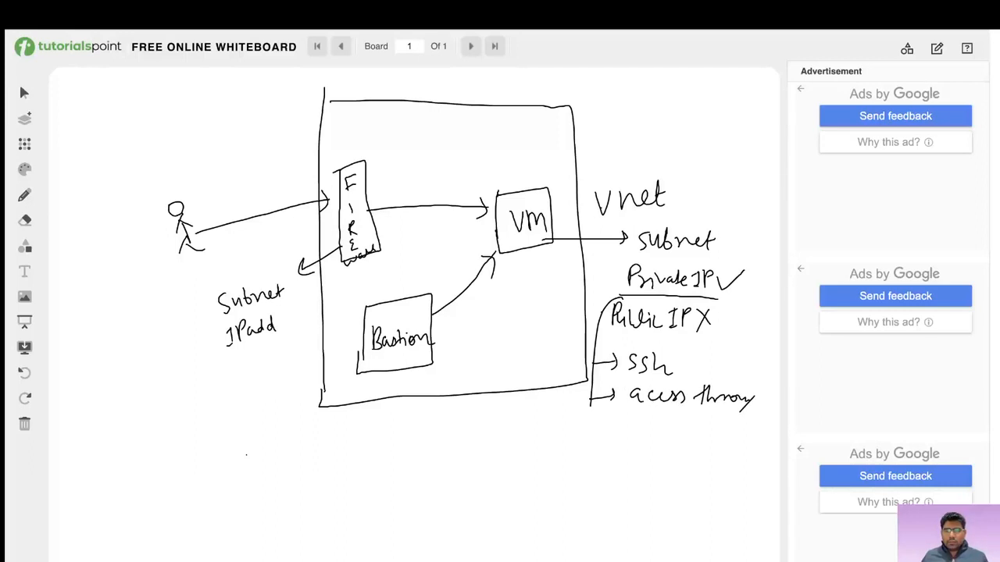
{"action": "left_click_drag", "start_coordinate": [658, 424], "coordinate": [658, 437]}
{"action": "left_click_drag", "start_coordinate": [653, 423], "coordinate": [666, 422]}
{"action": "mouse_move", "coordinate": [648, 441]}
{"action": "left_mouse_down"}
{"action": "mouse_move", "coordinate": [677, 443]}
{"action": "mouse_move", "coordinate": [690, 431]}
{"action": "mouse_move", "coordinate": [698, 445]}
{"action": "mouse_move", "coordinate": [728, 441]}
{"action": "mouse_move", "coordinate": [735, 428]}
{"action": "left_mouse_up"}
{"action": "left_click_drag", "start_coordinate": [728, 435], "coordinate": [747, 433]}
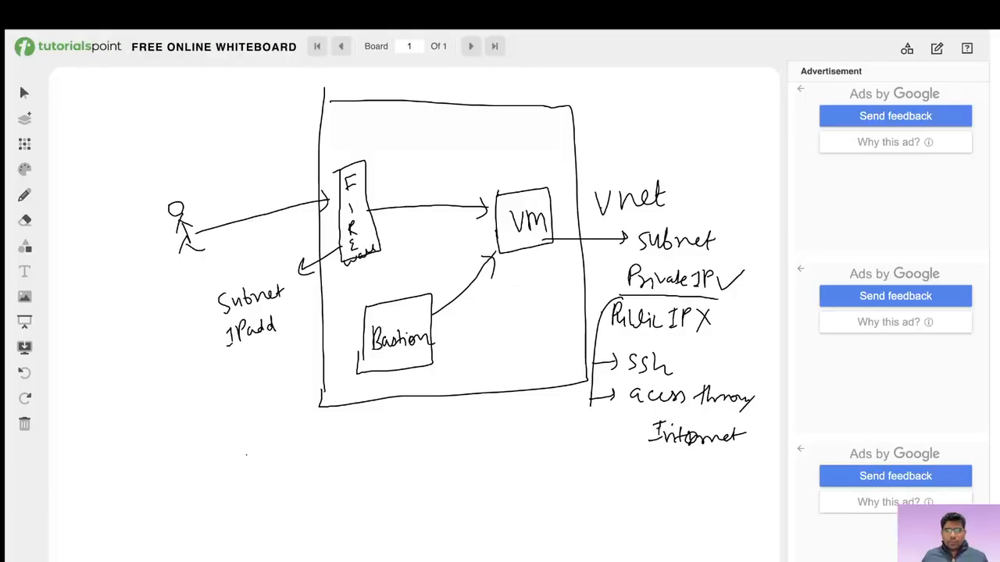
- Draw three incoming arrows from outside the Vnet toward the Bastion box
{"action": "left_click_drag", "start_coordinate": [259, 371], "coordinate": [353, 340]}
{"action": "left_click_drag", "start_coordinate": [342, 330], "coordinate": [349, 353]}
{"action": "left_click_drag", "start_coordinate": [264, 397], "coordinate": [354, 361]}
{"action": "left_click_drag", "start_coordinate": [347, 355], "coordinate": [350, 369]}
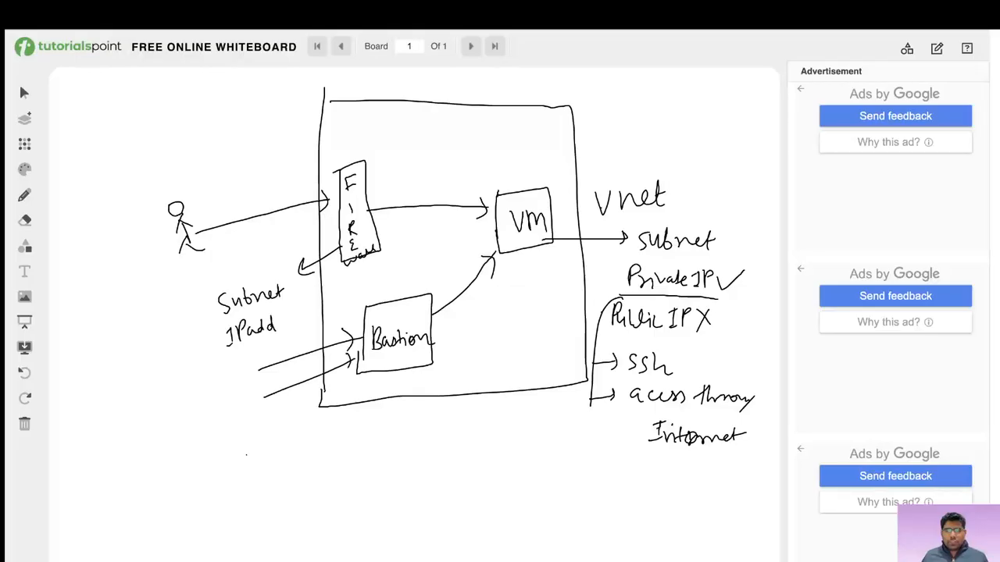
{"action": "left_click_drag", "start_coordinate": [283, 434], "coordinate": [351, 394]}
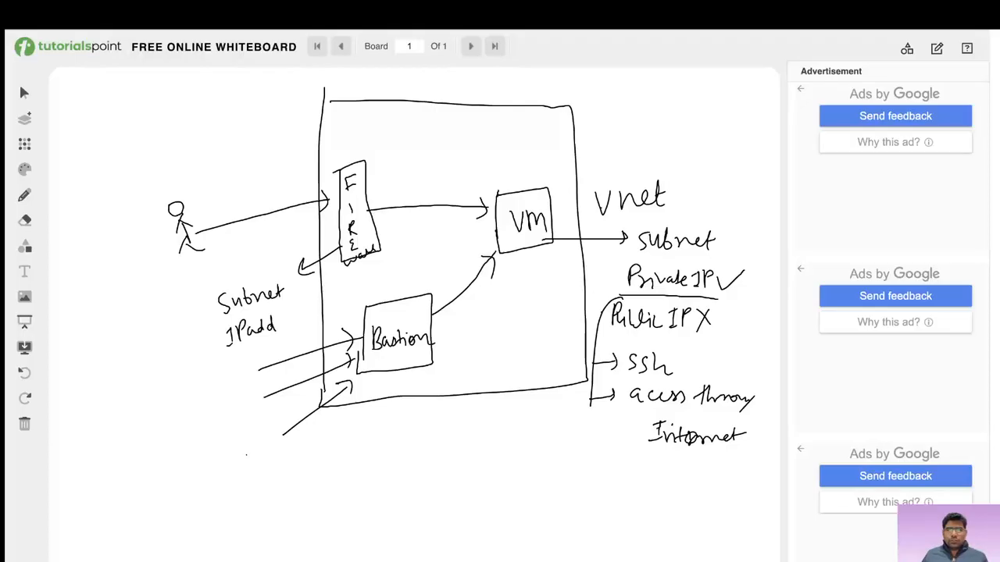
- Switch to the Microsoft Azure portal and find and open the Resource groups page
{"action": "key", "text": "ctrl+Tab"}
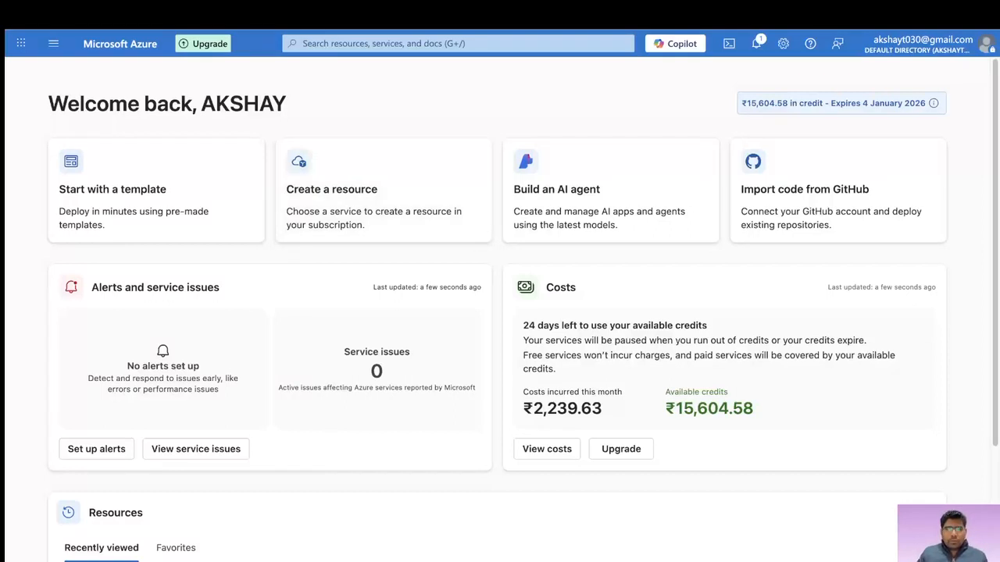
{"action": "left_click", "coordinate": [458, 44]}
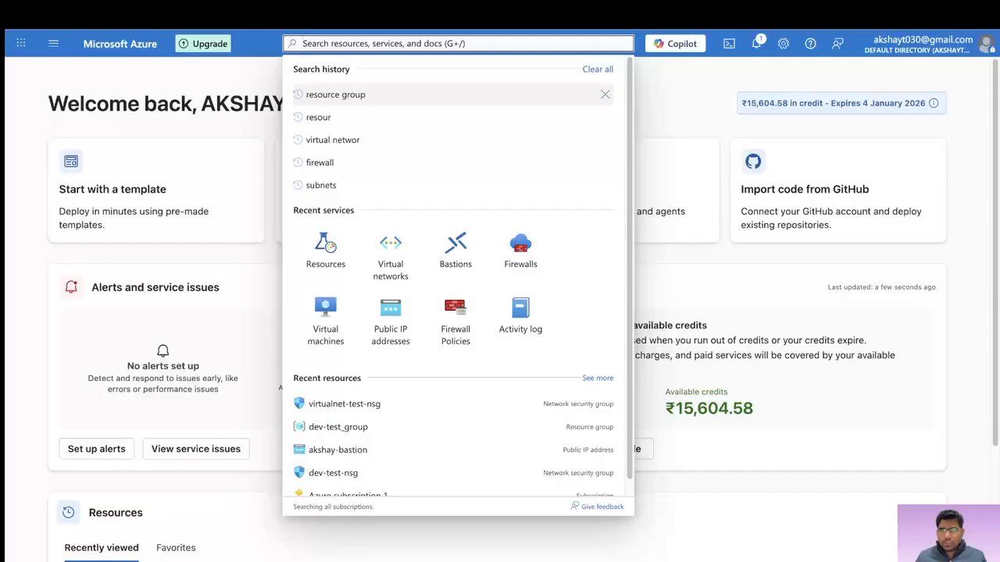
{"action": "left_click", "coordinate": [336, 95]}
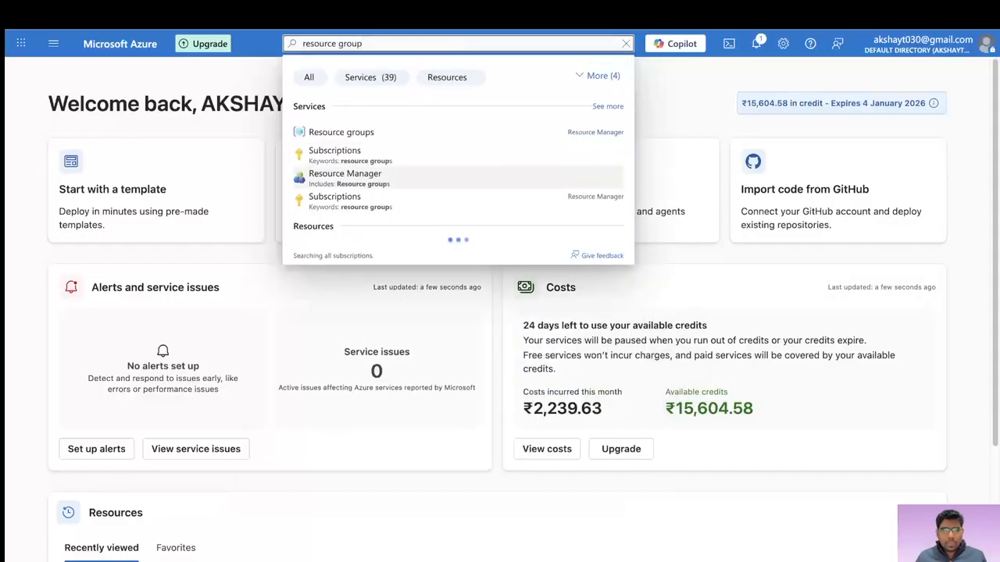
{"action": "left_click", "coordinate": [342, 131]}
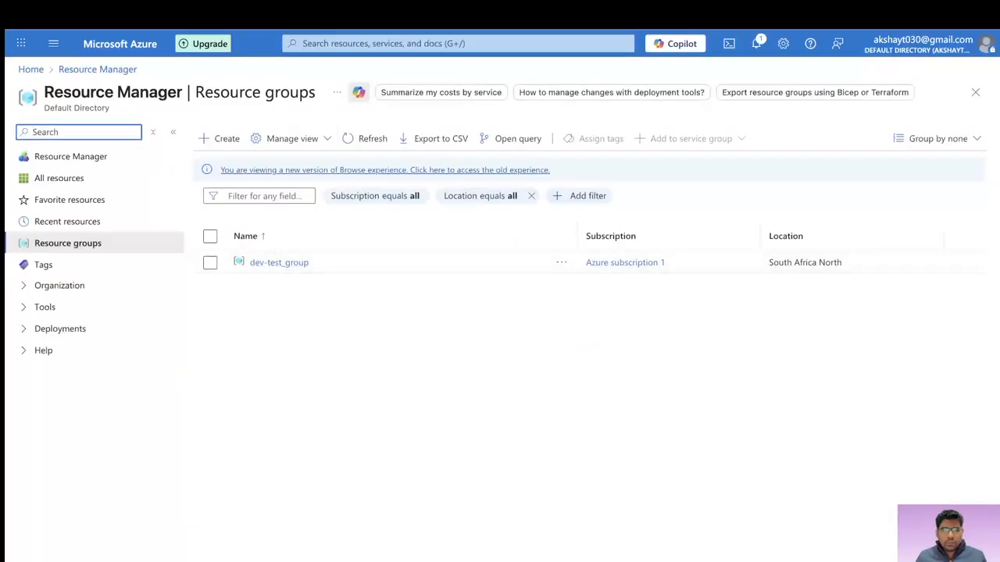
- Create a resource group named nginx-resource under Azure subscription 1, keeping the default region
{"action": "left_click", "coordinate": [219, 139]}
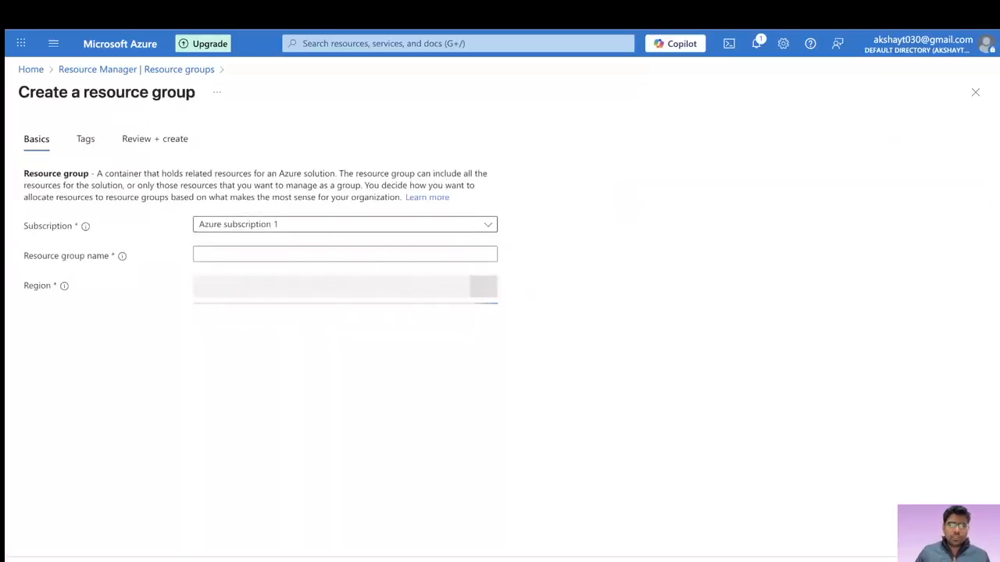
{"action": "left_click", "coordinate": [345, 224]}
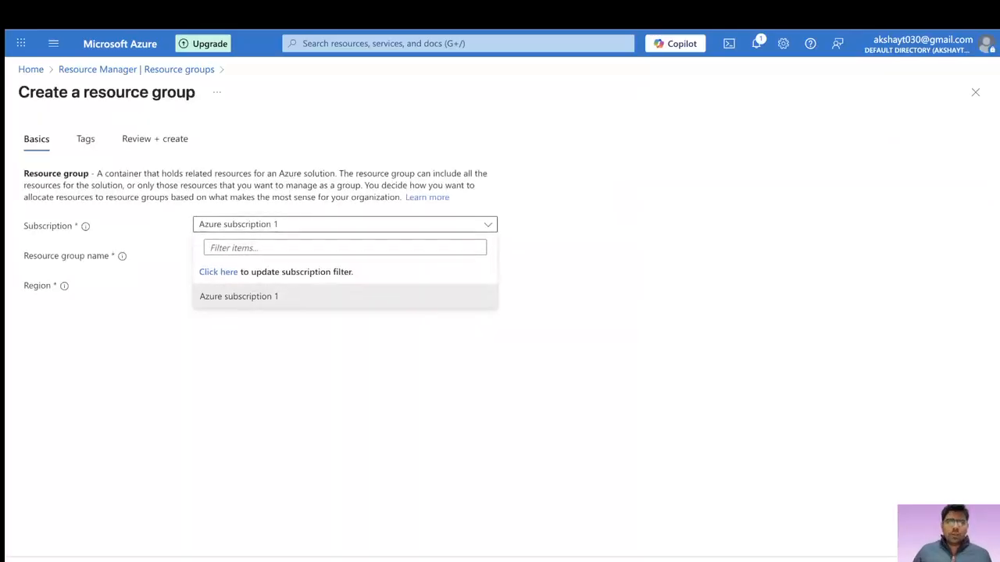
{"action": "left_click", "coordinate": [313, 296]}
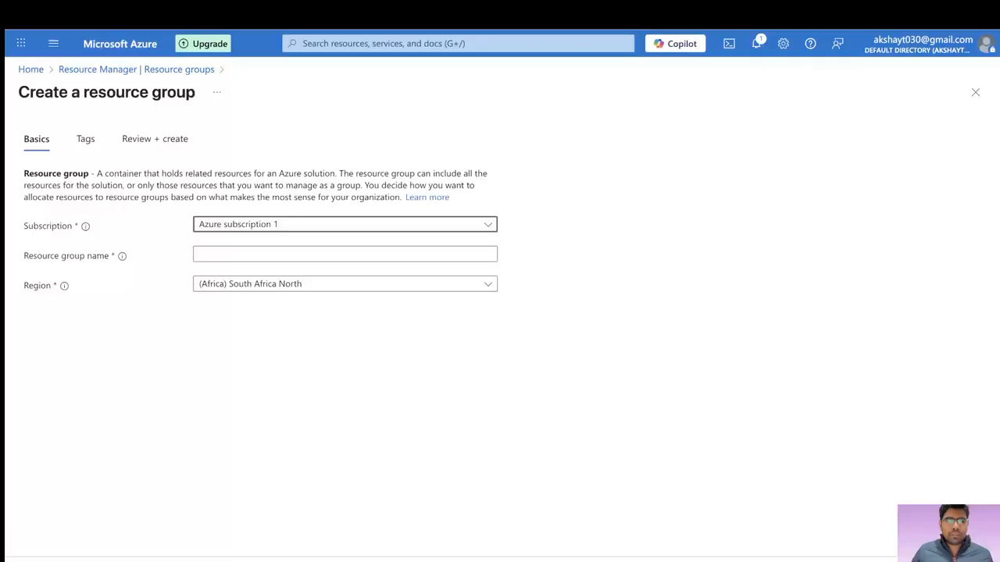
{"action": "left_click", "coordinate": [344, 254]}
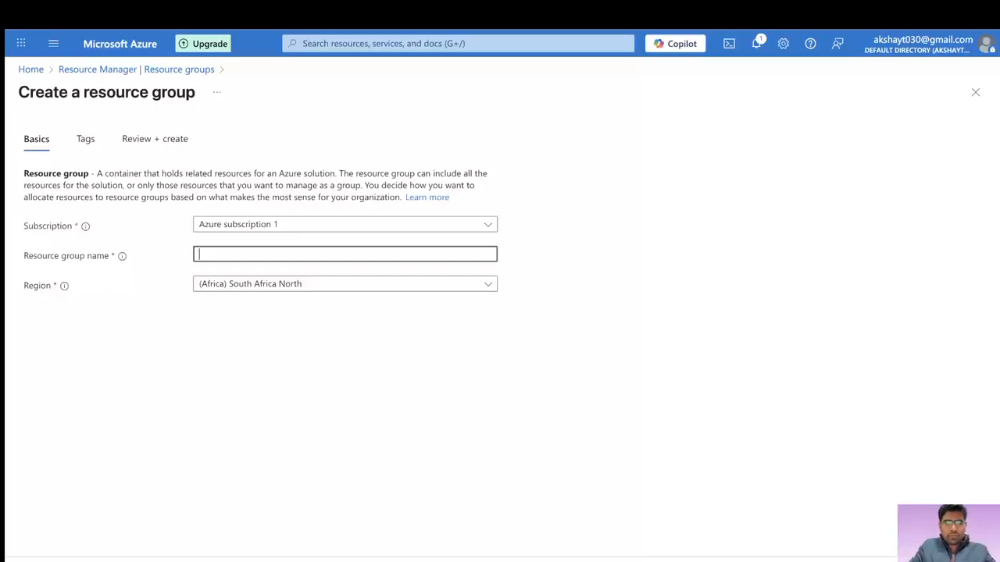
{"action": "type", "text": "nginx"}
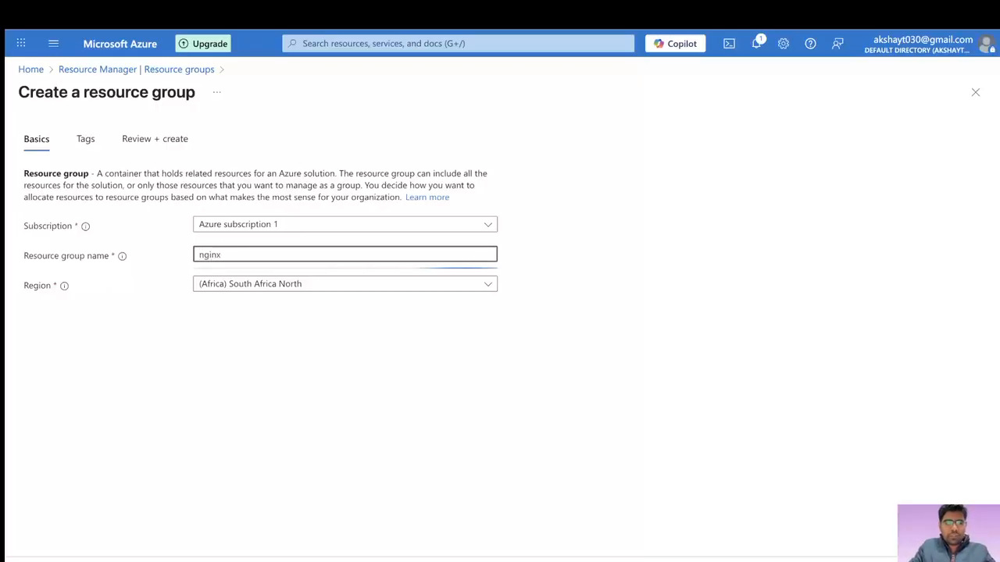
{"action": "type", "text": "-resource"}
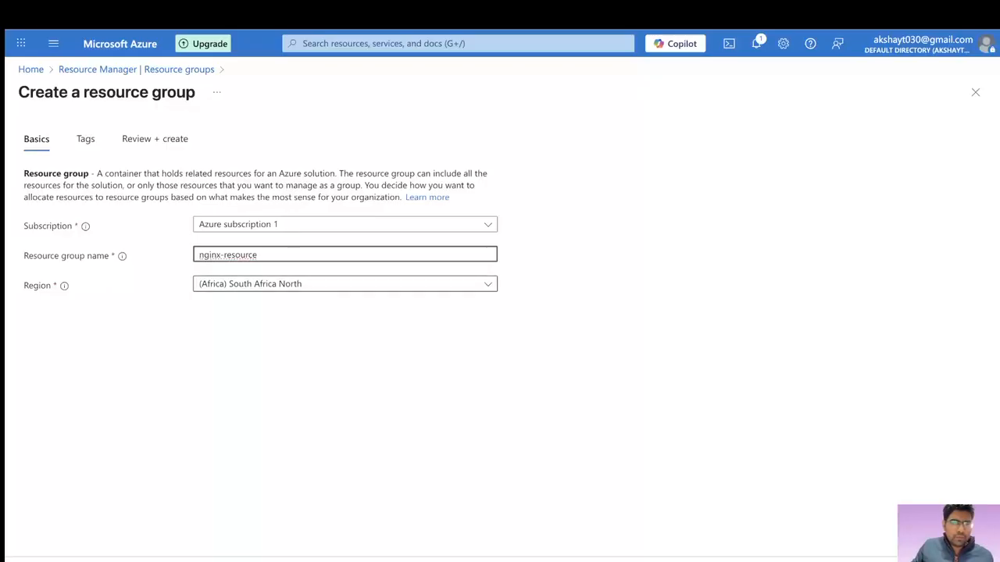
{"action": "left_click", "coordinate": [86, 139]}
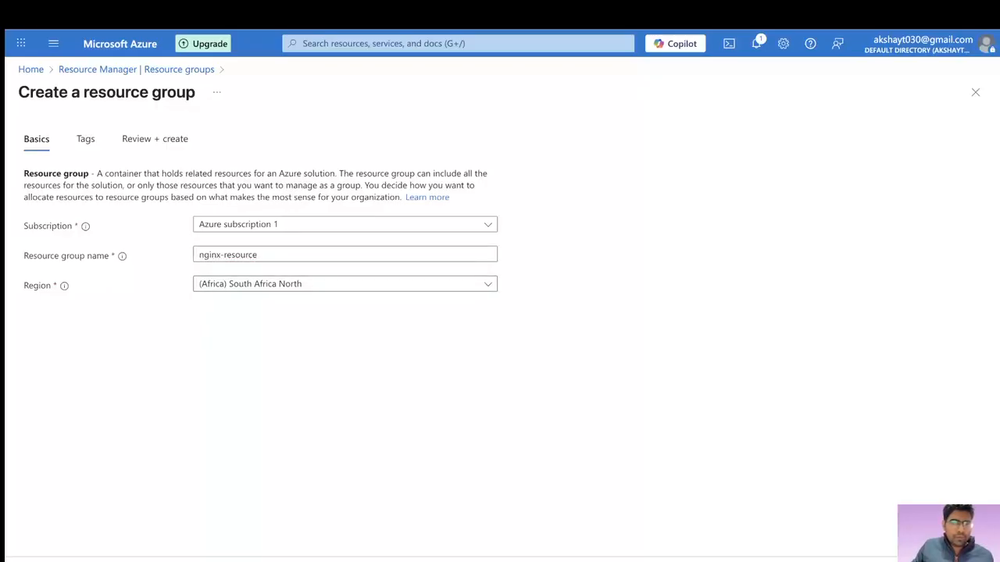
{"action": "left_click", "coordinate": [155, 139]}
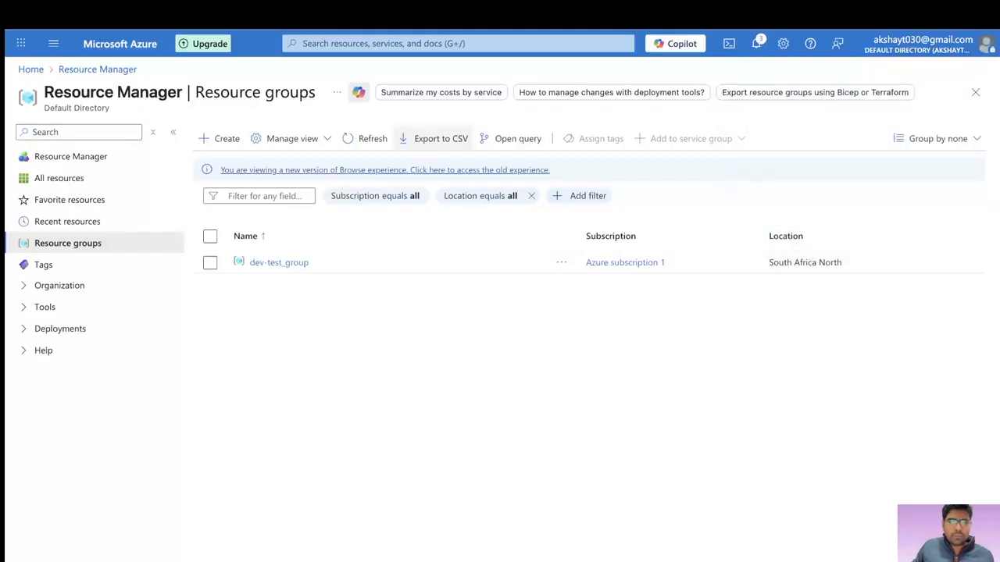
- Refresh the resource groups list to check for the new nginx-resource group
{"action": "left_click", "coordinate": [367, 138]}
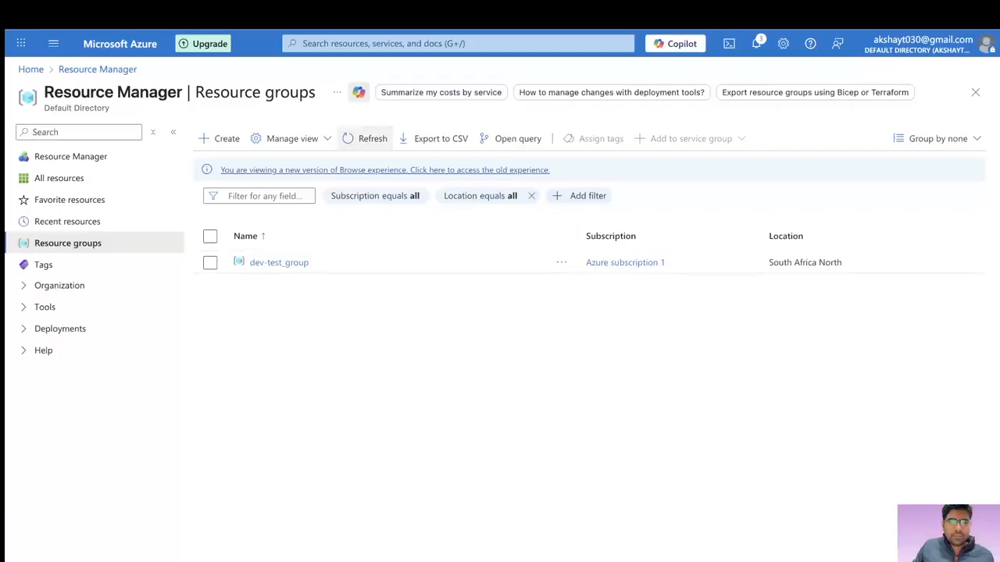
{"action": "left_click", "coordinate": [367, 139]}
{"action": "left_click", "coordinate": [367, 138]}
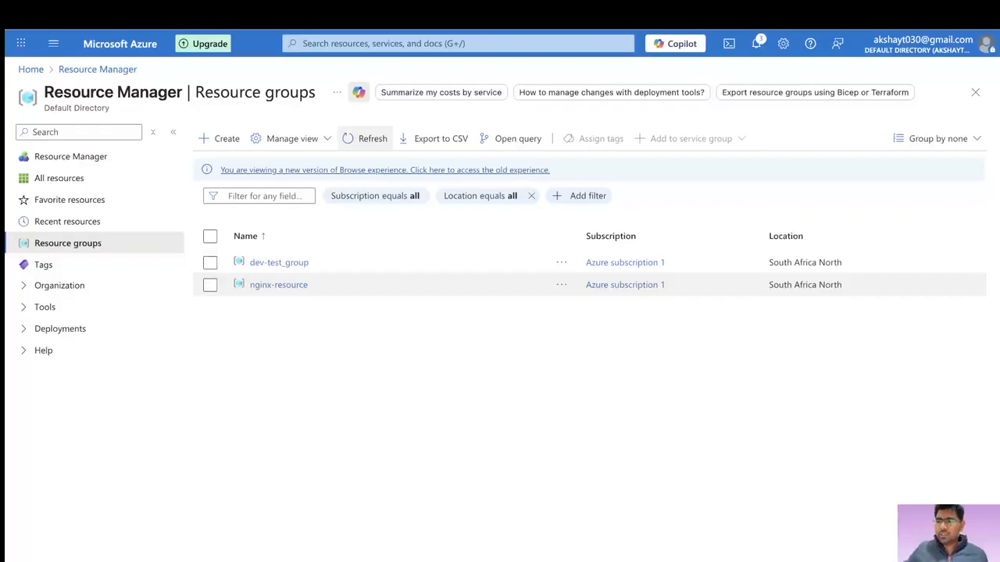
{"action": "key", "text": "ctrl+Tab"}
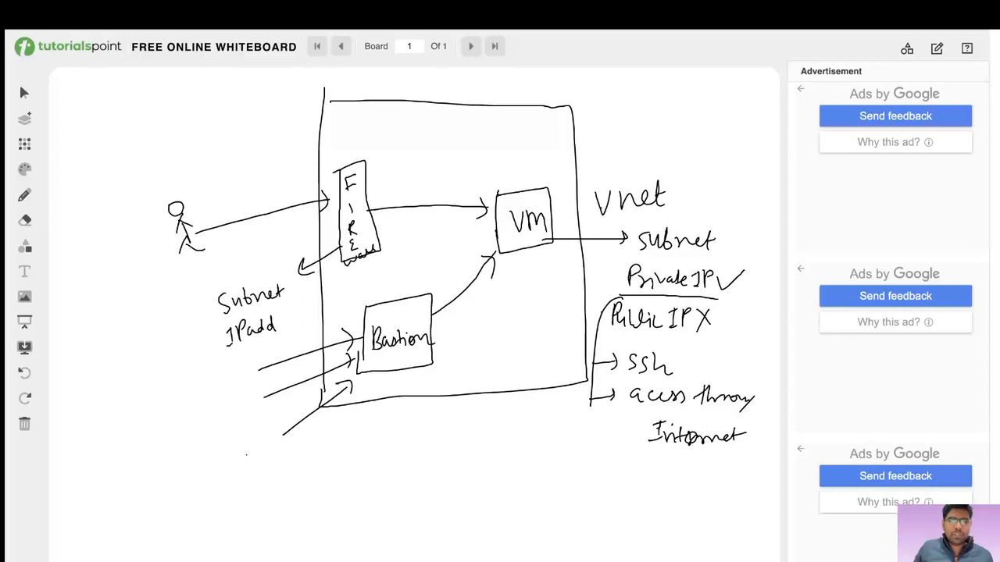
{"action": "key", "text": "ctrl+Tab"}
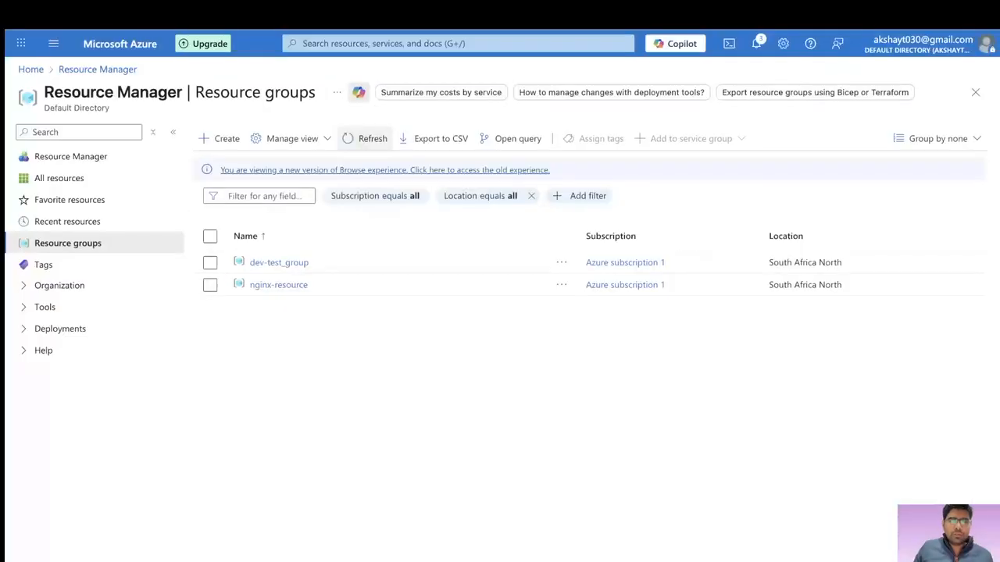
- Search the portal for "virtual net", open the Virtual networks service, and open the form for creating a virtual network
{"action": "left_click", "coordinate": [437, 44]}
{"action": "type", "text": "v"}
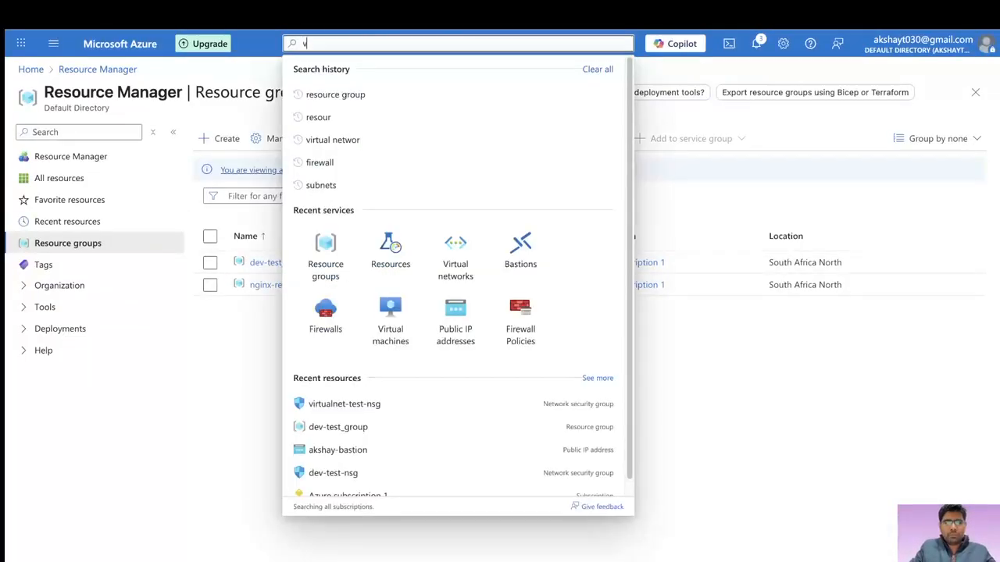
{"action": "type", "text": "irtual net"}
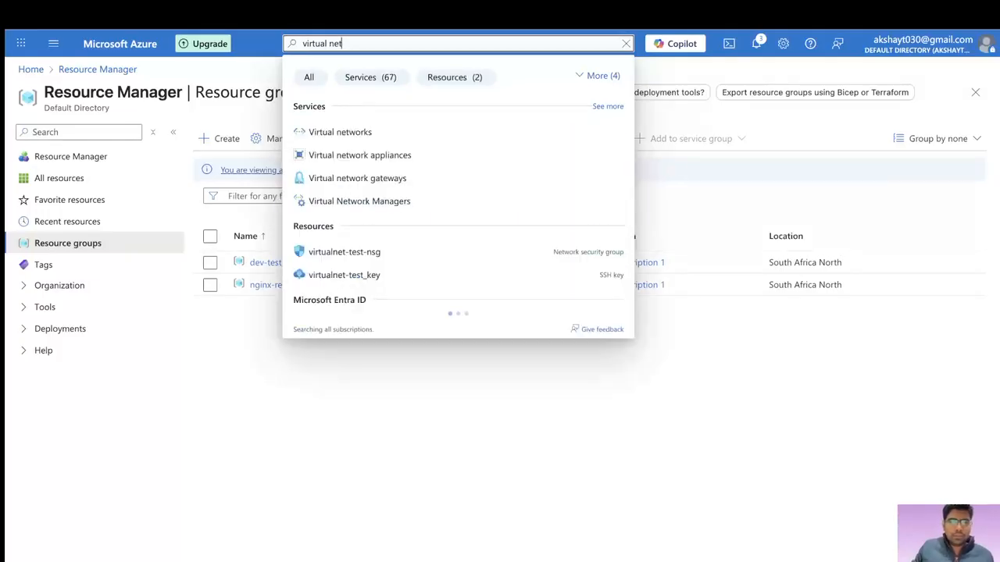
{"action": "key", "text": "Down"}
{"action": "key", "text": "Return"}
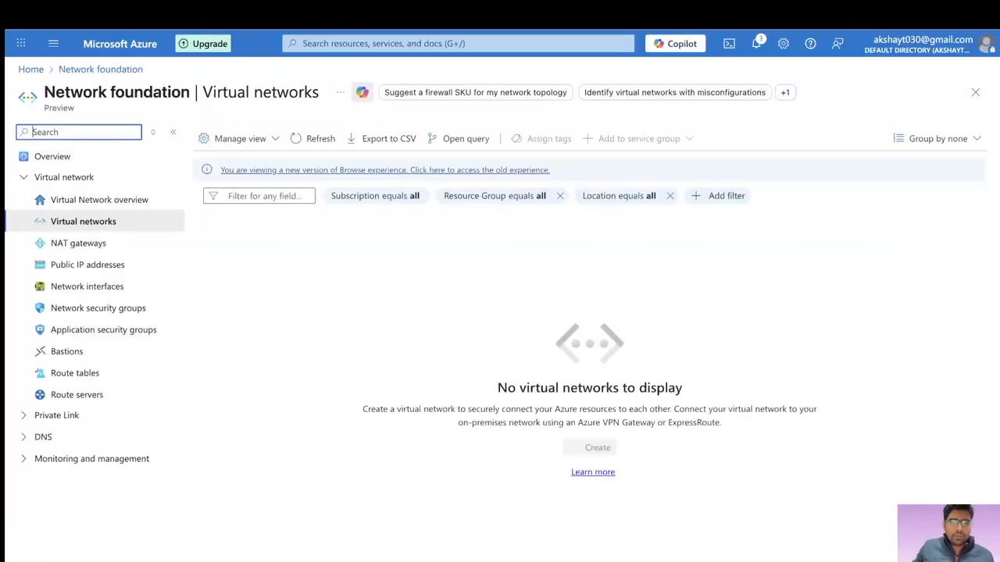
{"action": "left_click", "coordinate": [591, 448]}
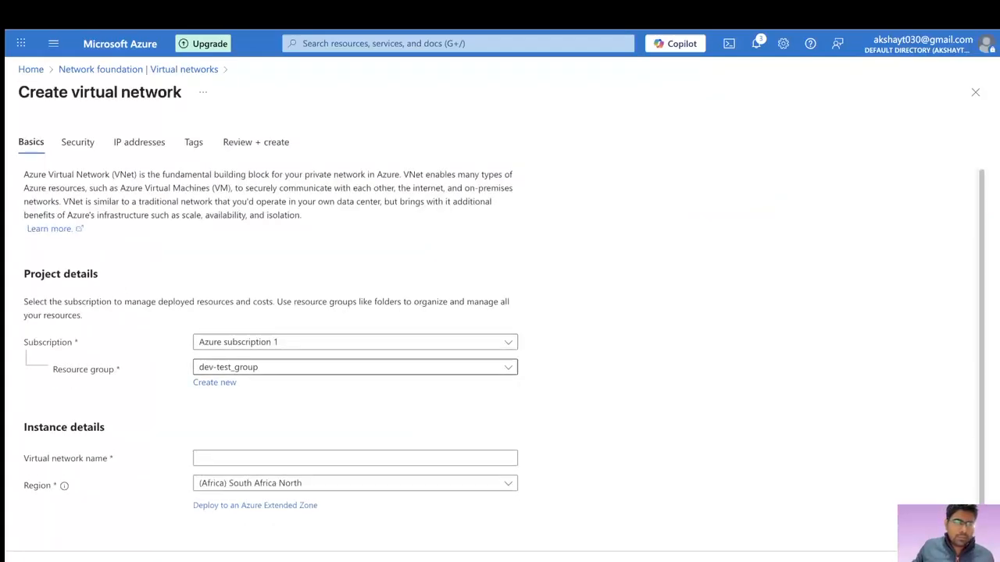
- Assign the new virtual network to the nginx-resource resource group and name it nginx-vnet
{"action": "left_click", "coordinate": [355, 367]}
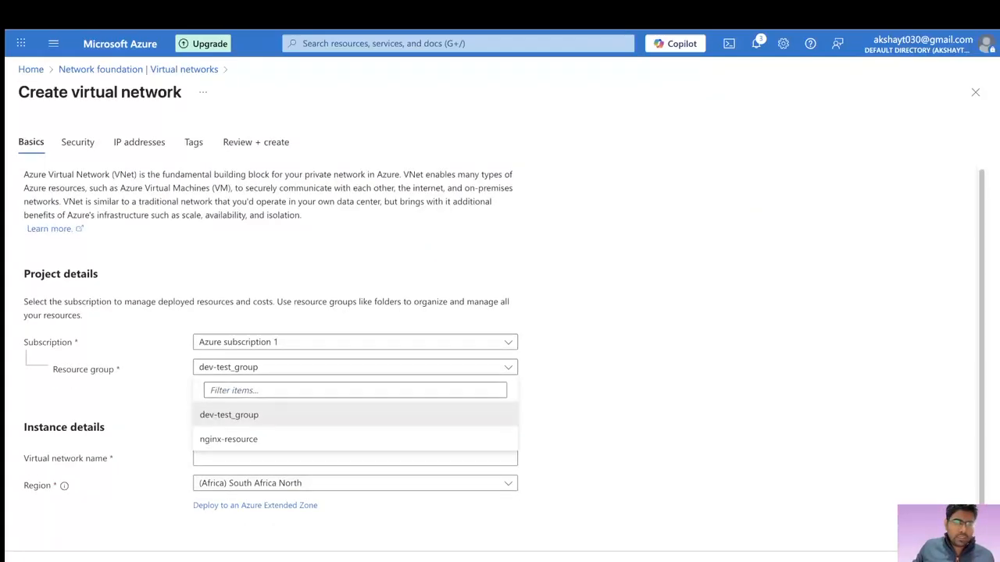
{"action": "left_click", "coordinate": [229, 439]}
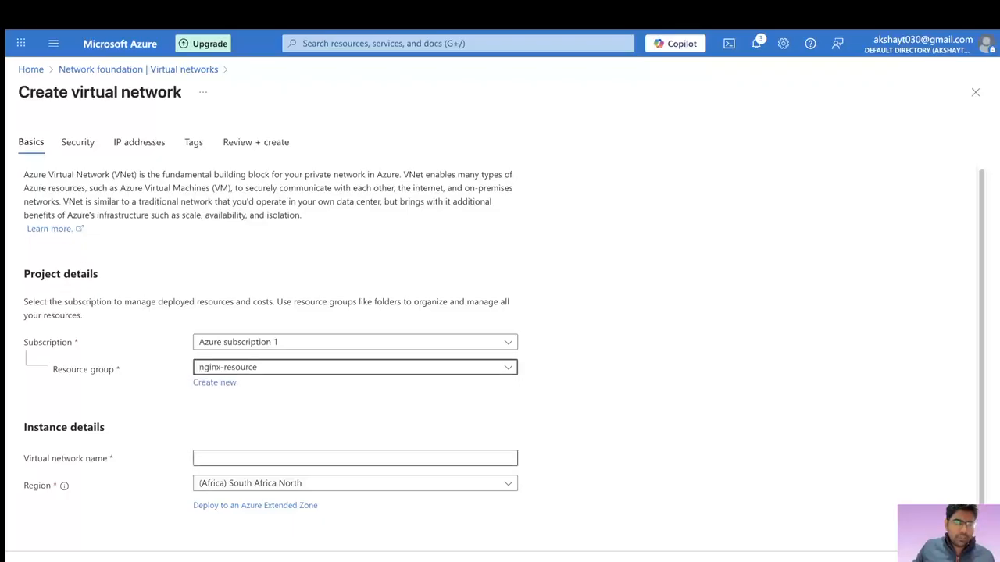
{"action": "scroll", "coordinate": [356, 453], "scroll_direction": "down", "scroll_amount": 1}
{"action": "left_click", "coordinate": [356, 452]}
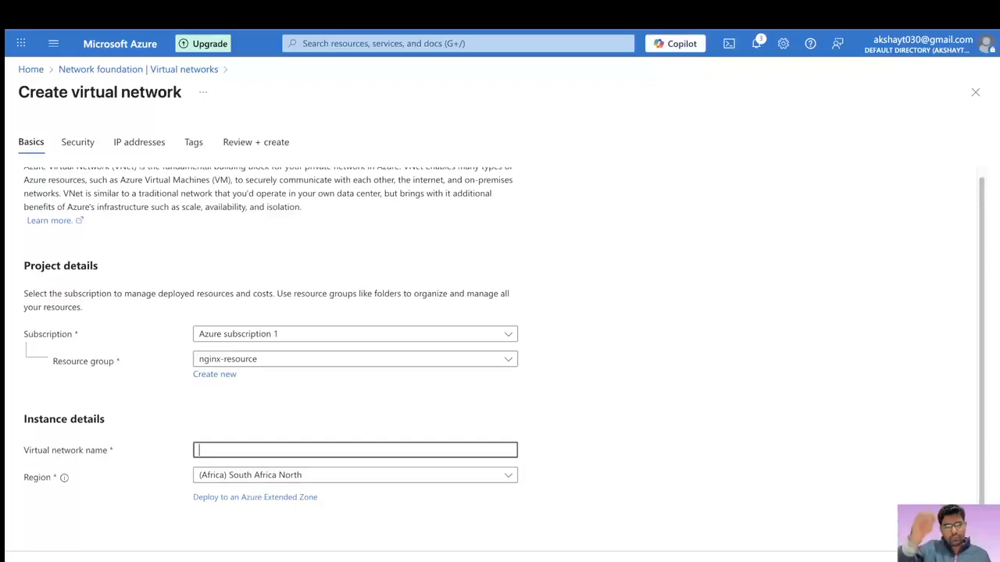
{"action": "type", "text": "ngi"}
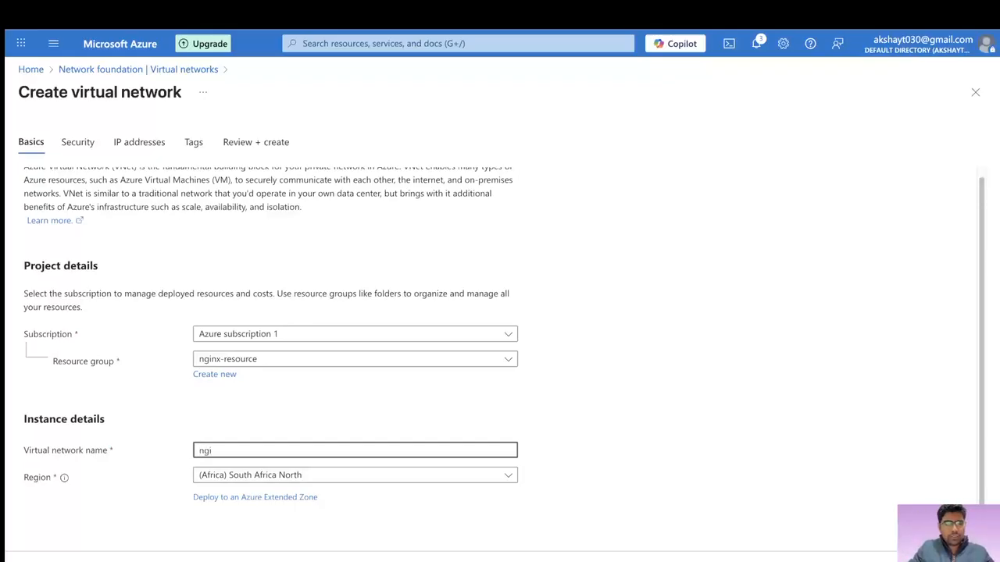
{"action": "type", "text": "nx-"}
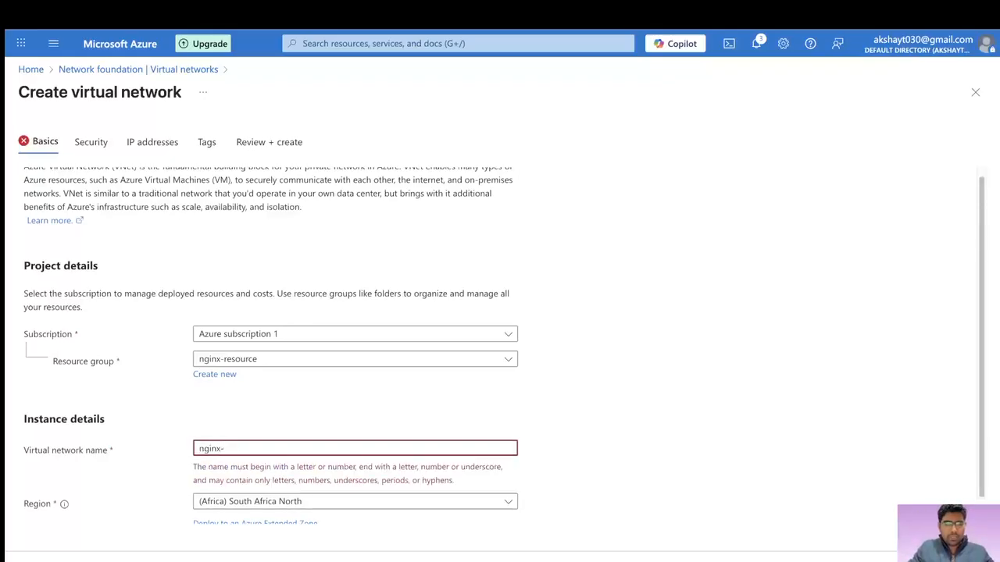
{"action": "type", "text": "vnet"}
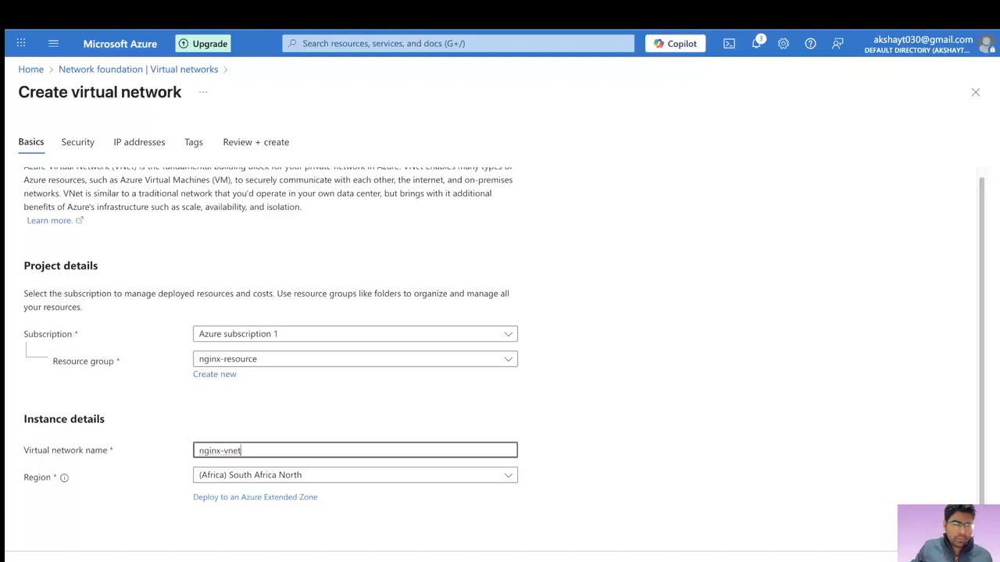
- Go to the virtual network's security settings, glance at the whiteboard network sketch, and enable Azure Bastion
{"action": "left_click", "coordinate": [78, 142]}
{"action": "scroll", "coordinate": [504, 346], "scroll_direction": "down", "scroll_amount": 1}
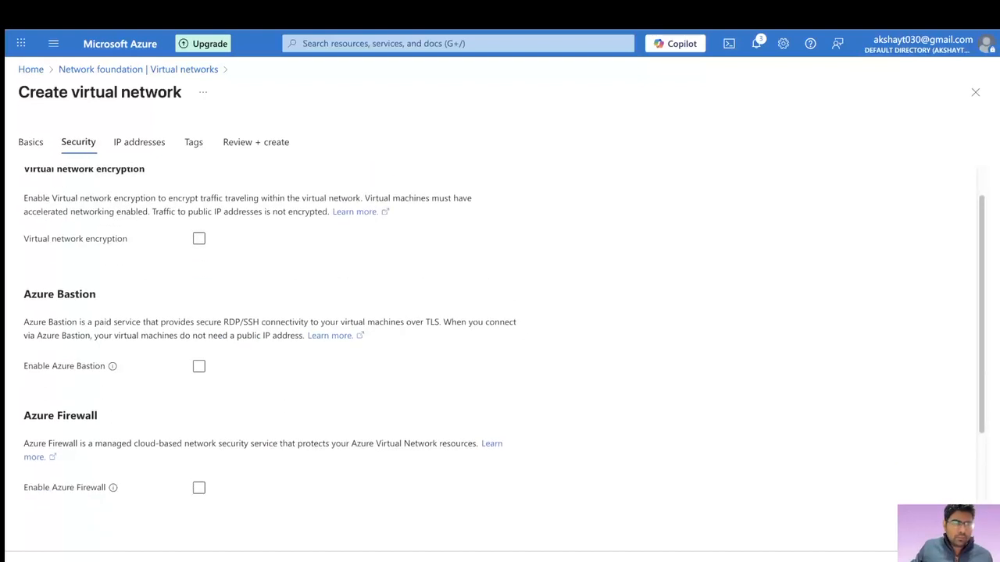
{"action": "scroll", "coordinate": [505, 346], "scroll_direction": "up", "scroll_amount": 1}
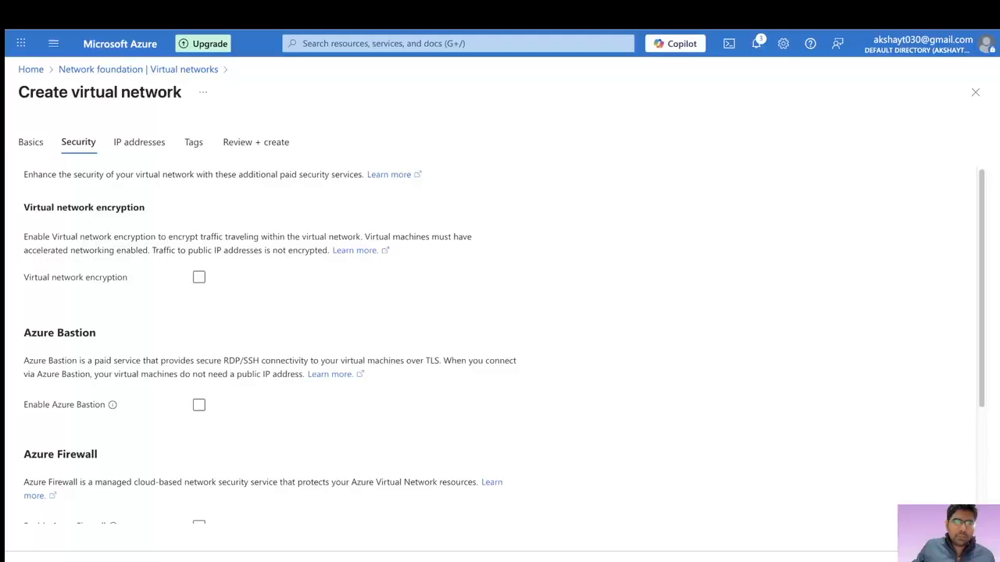
{"action": "key", "text": "ctrl+Tab"}
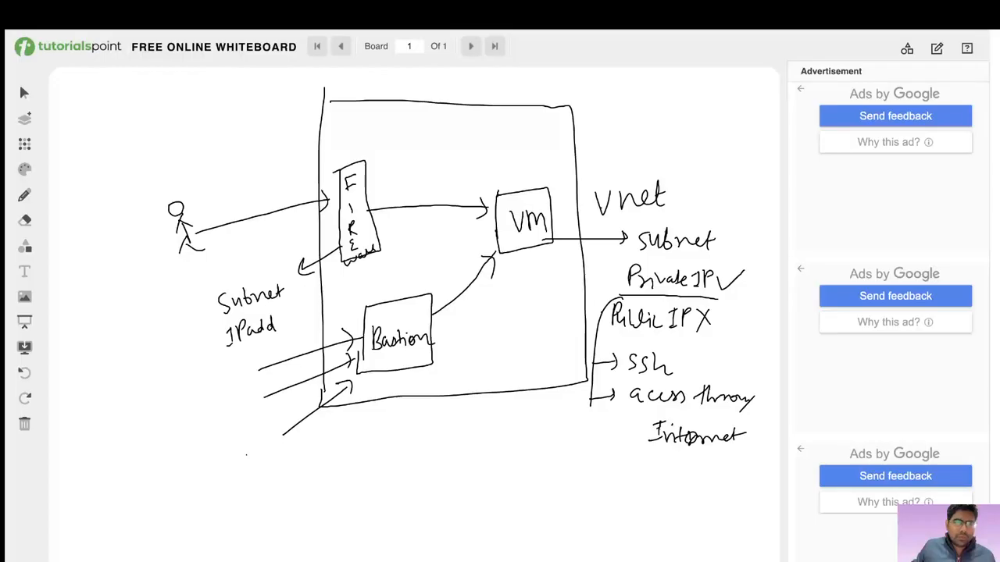
{"action": "key", "text": "ctrl+Tab"}
{"action": "left_click", "coordinate": [199, 405]}
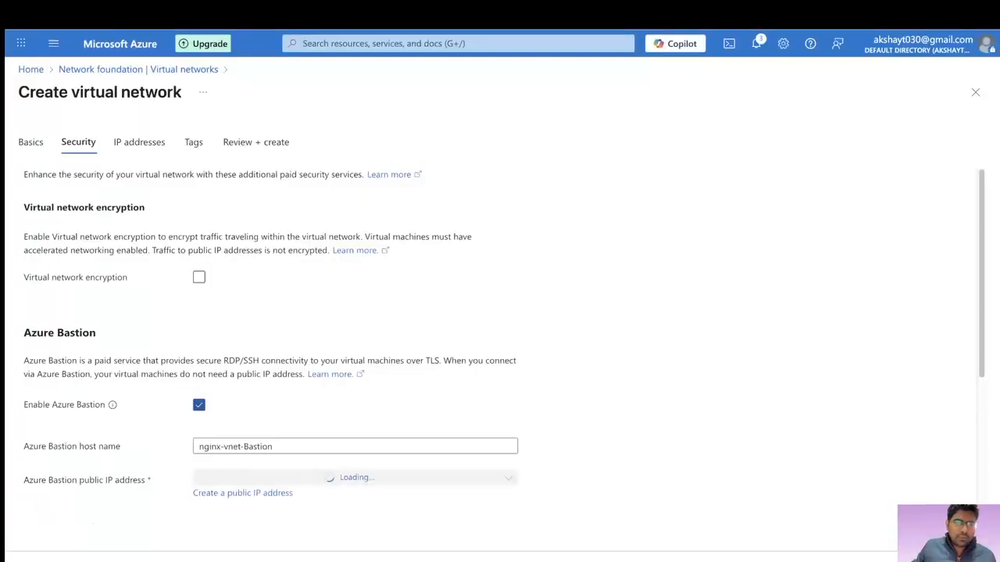
- Enable Azure Firewall for the virtual network
{"action": "scroll", "coordinate": [503, 339], "scroll_direction": "down", "scroll_amount": 1}
{"action": "scroll", "coordinate": [504, 347], "scroll_direction": "down", "scroll_amount": 1}
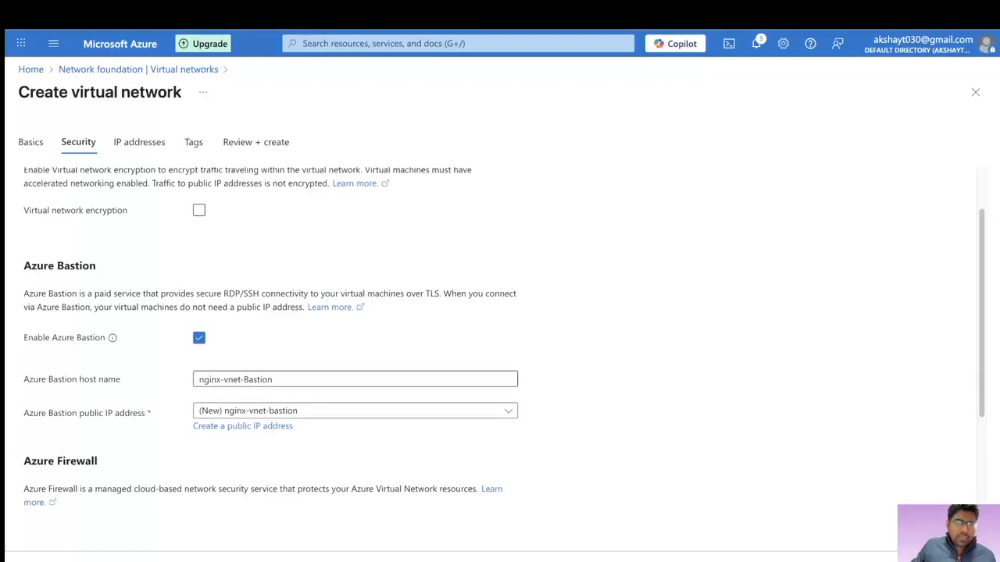
{"action": "scroll", "coordinate": [504, 347], "scroll_direction": "down", "scroll_amount": 1}
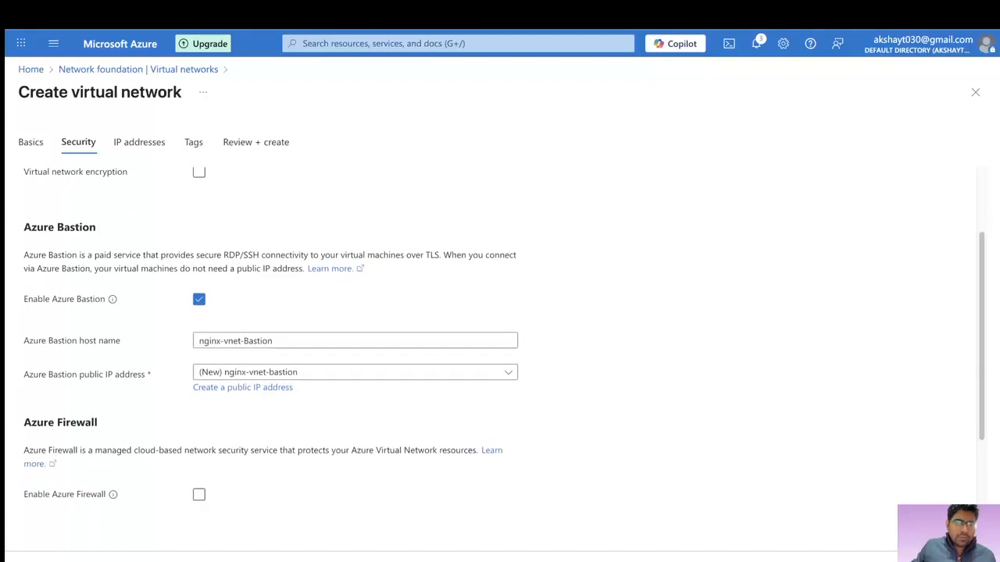
{"action": "scroll", "coordinate": [504, 343], "scroll_direction": "down", "scroll_amount": 2}
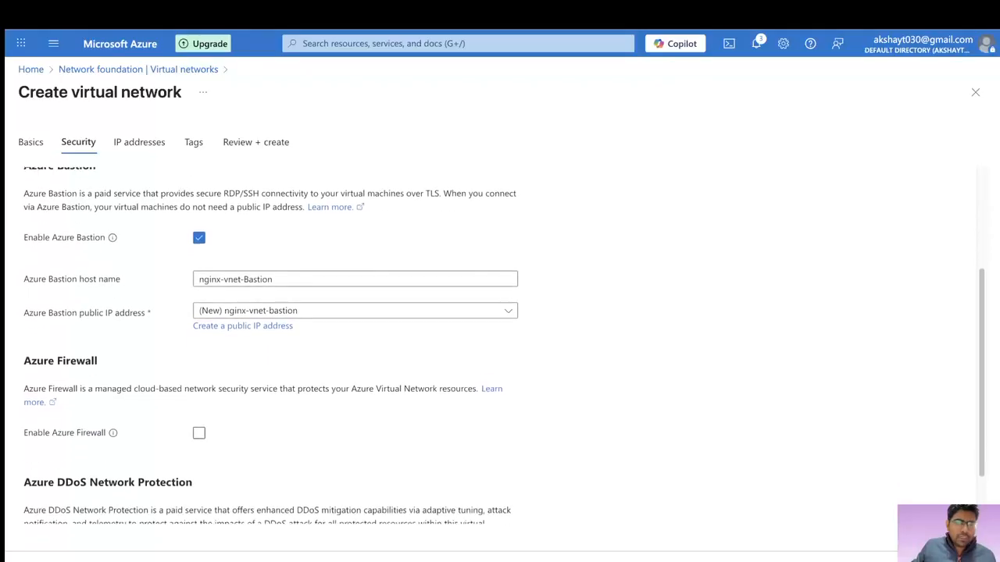
{"action": "left_click", "coordinate": [199, 428]}
- Examine the encryption, Bastion, Firewall and DDoS Network Protection settings of the virtual network
{"action": "scroll", "coordinate": [199, 427], "scroll_direction": "down", "scroll_amount": 1}
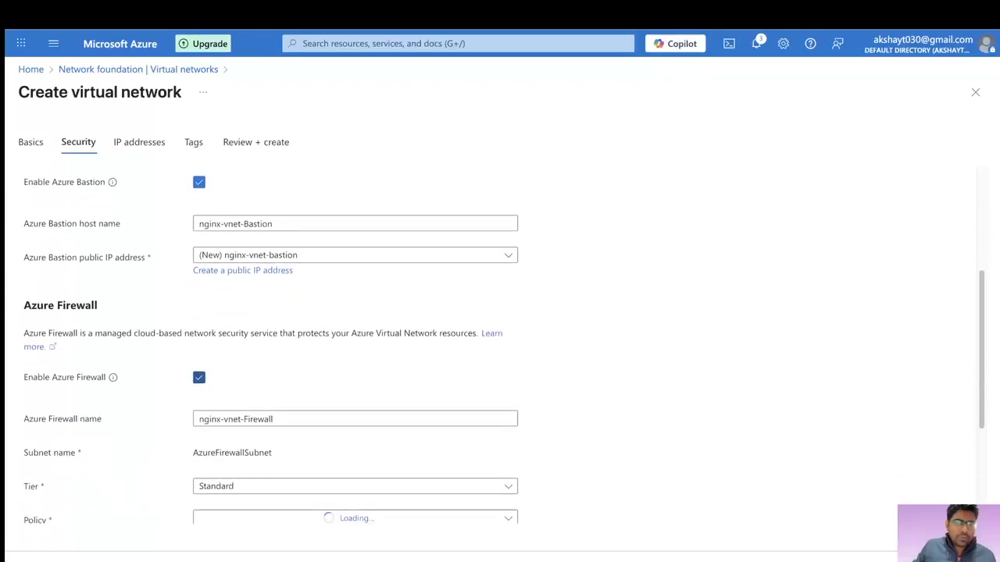
{"action": "scroll", "coordinate": [504, 344], "scroll_direction": "down", "scroll_amount": 2}
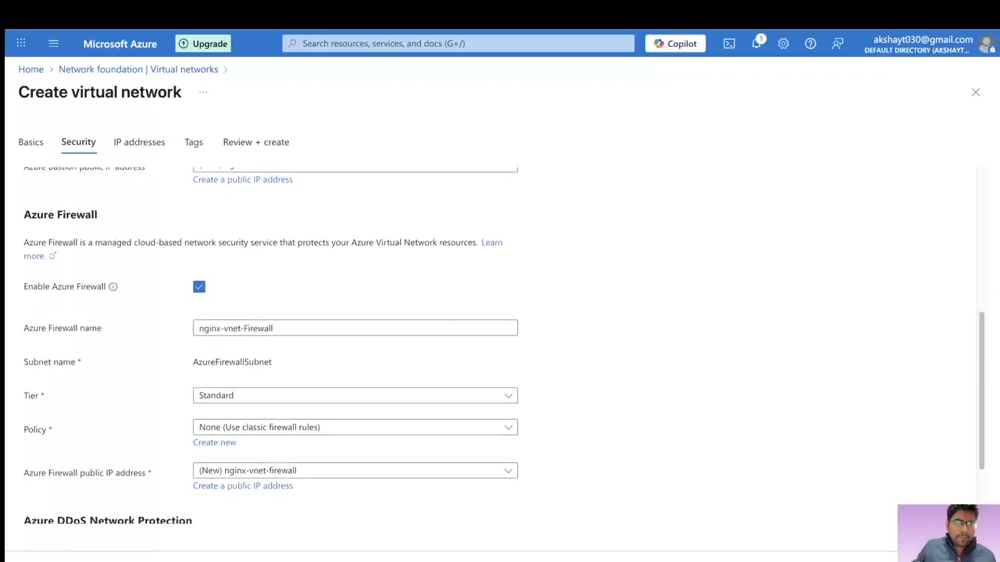
{"action": "scroll", "coordinate": [504, 343], "scroll_direction": "down", "scroll_amount": 1}
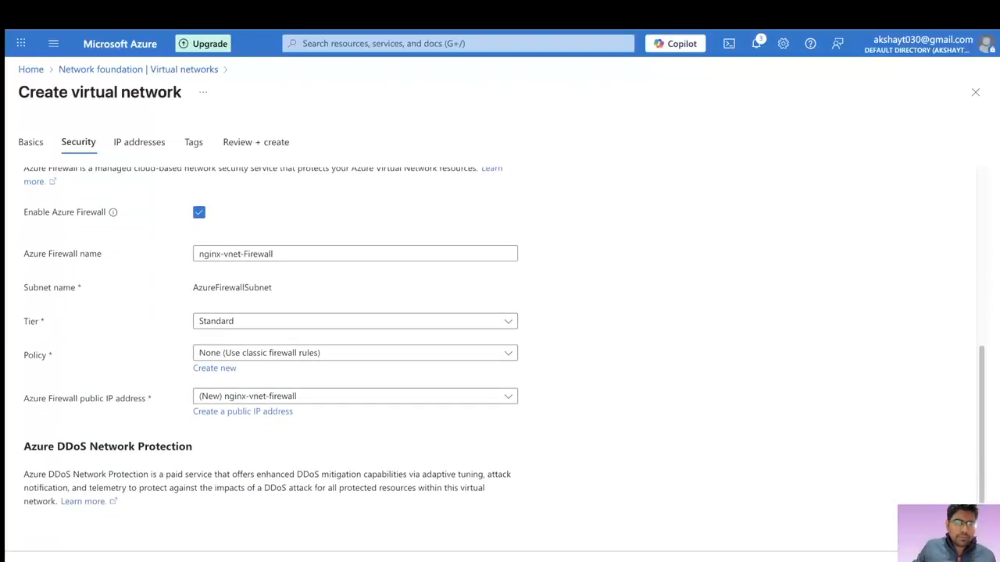
{"action": "scroll", "coordinate": [504, 344], "scroll_direction": "up", "scroll_amount": 2}
{"action": "scroll", "coordinate": [504, 344], "scroll_direction": "down", "scroll_amount": 2}
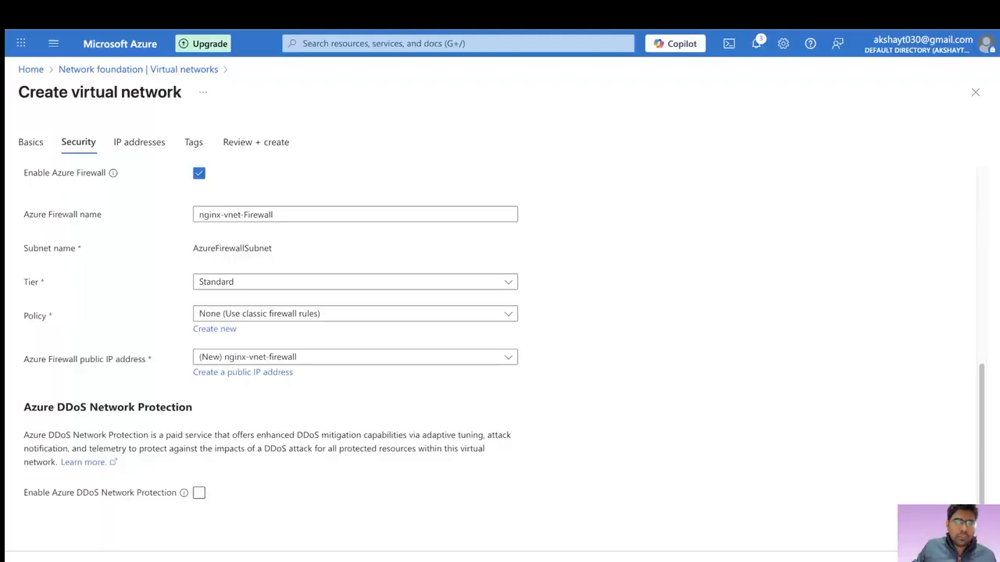
{"action": "scroll", "coordinate": [500, 344], "scroll_direction": "up", "scroll_amount": 1}
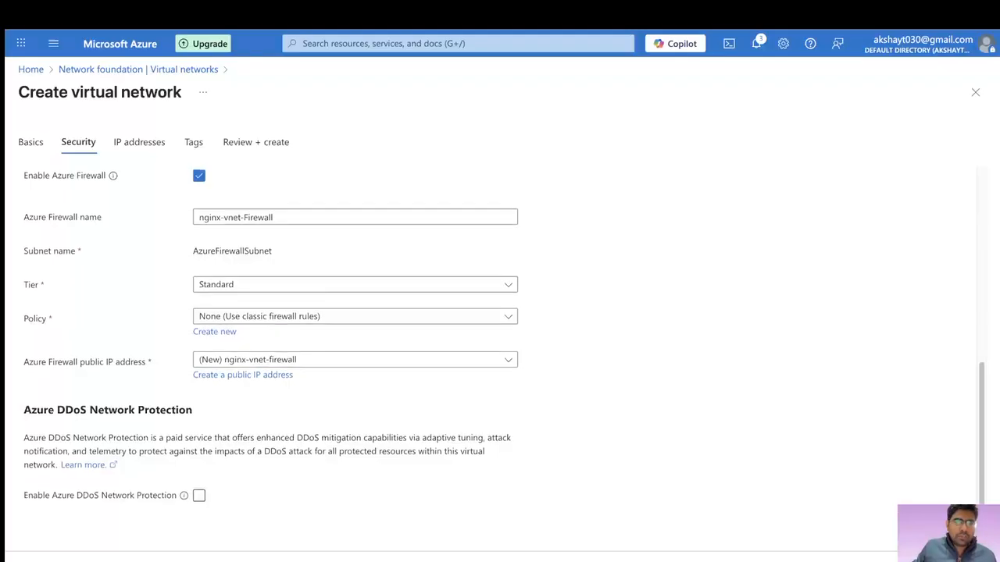
{"action": "scroll", "coordinate": [500, 344], "scroll_direction": "down", "scroll_amount": 1}
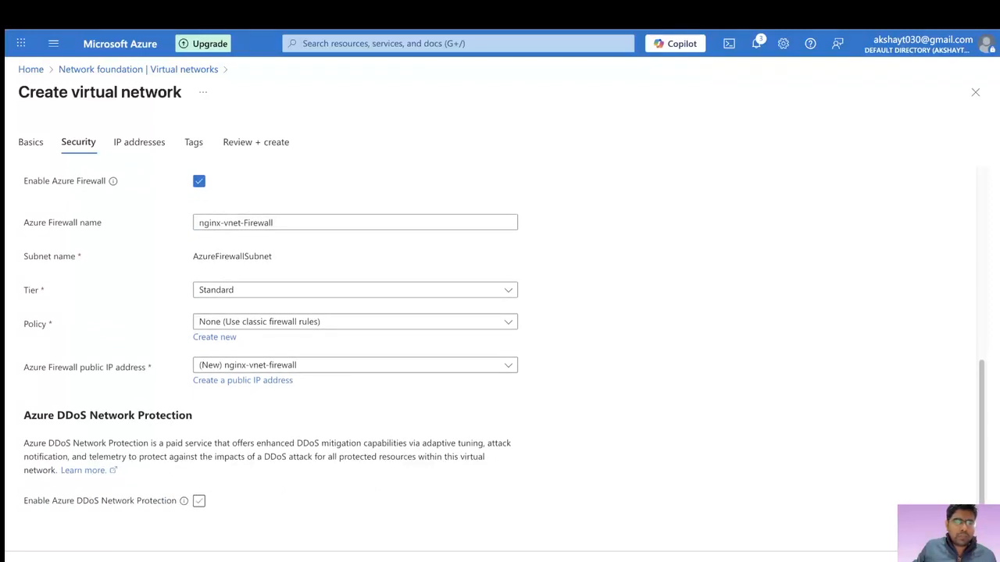
{"action": "scroll", "coordinate": [500, 344], "scroll_direction": "up", "scroll_amount": 5}
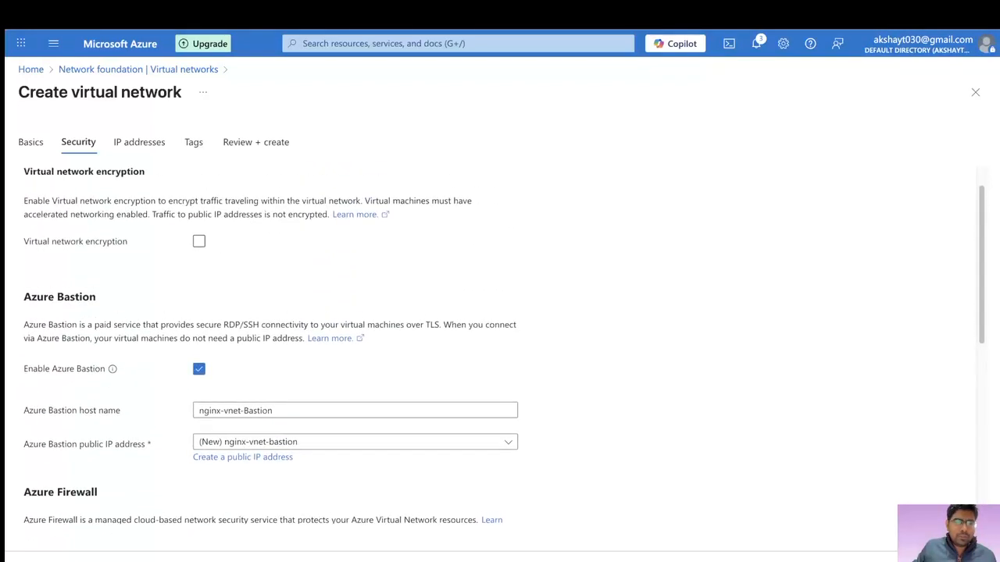
{"action": "scroll", "coordinate": [500, 343], "scroll_direction": "up", "scroll_amount": 1}
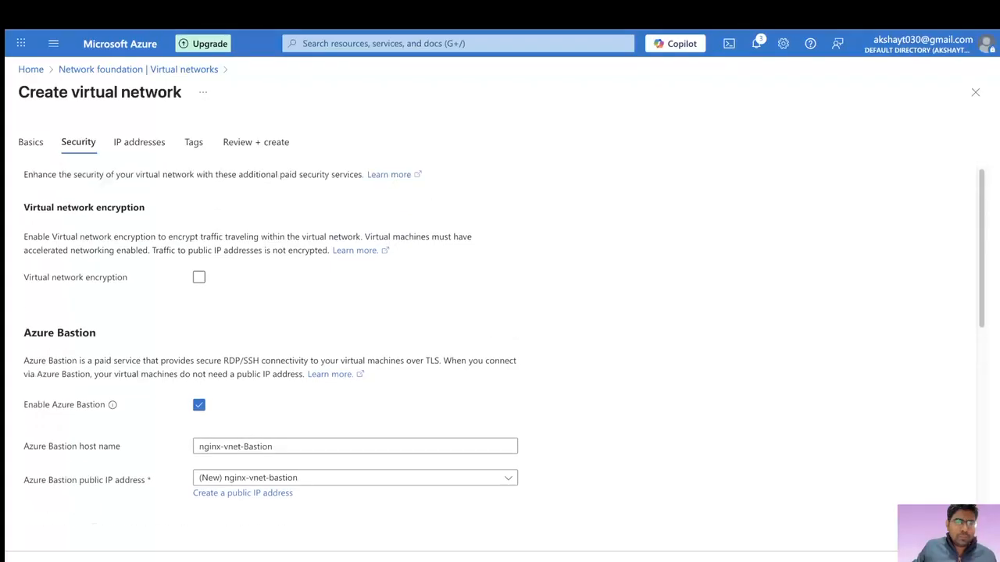
{"action": "scroll", "coordinate": [500, 343], "scroll_direction": "down", "scroll_amount": 1}
{"action": "scroll", "coordinate": [499, 343], "scroll_direction": "up", "scroll_amount": 1}
{"action": "scroll", "coordinate": [500, 344], "scroll_direction": "down", "scroll_amount": 5}
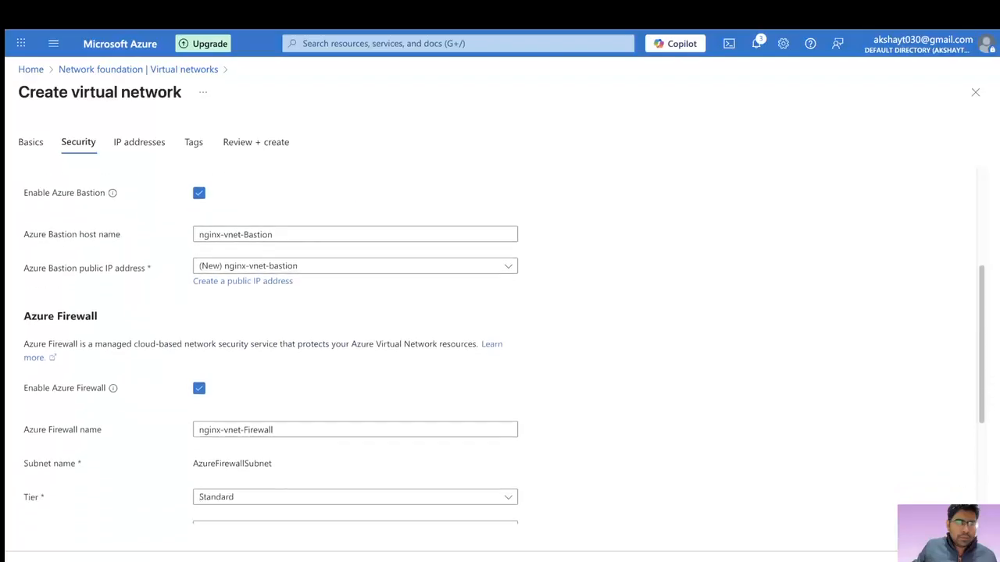
- Review the virtual network's IP address space and subnets, comparing them with the network sketch on the whiteboard
{"action": "left_click", "coordinate": [139, 143]}
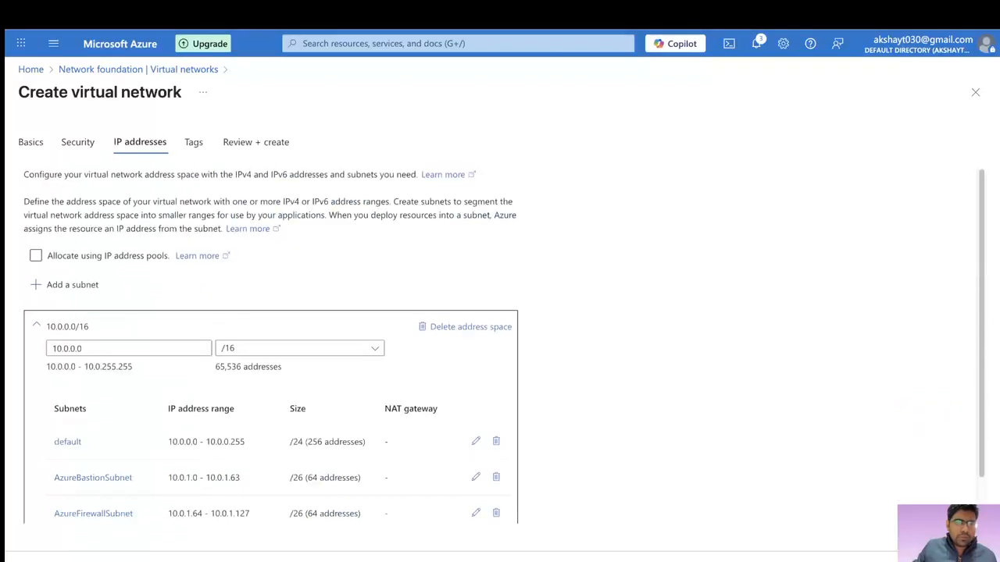
{"action": "scroll", "coordinate": [500, 344], "scroll_direction": "down", "scroll_amount": 1}
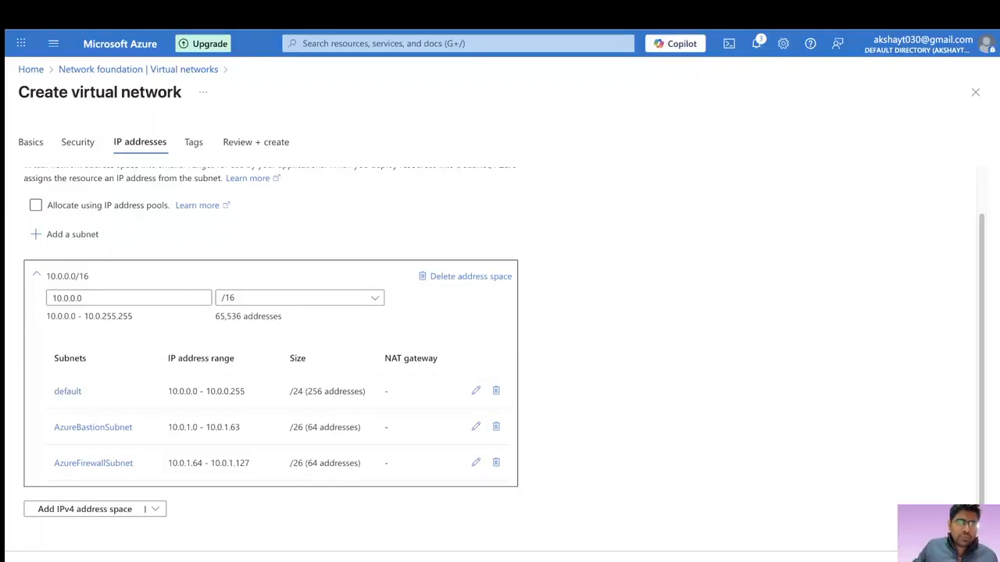
{"action": "key", "text": "ctrl+Tab"}
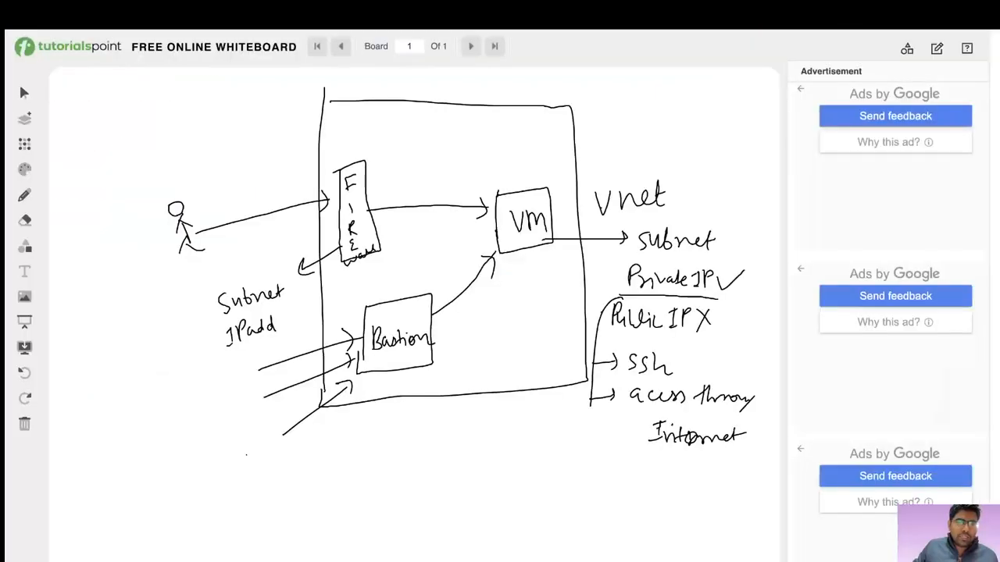
{"action": "key", "text": "ctrl+shift+Tab"}
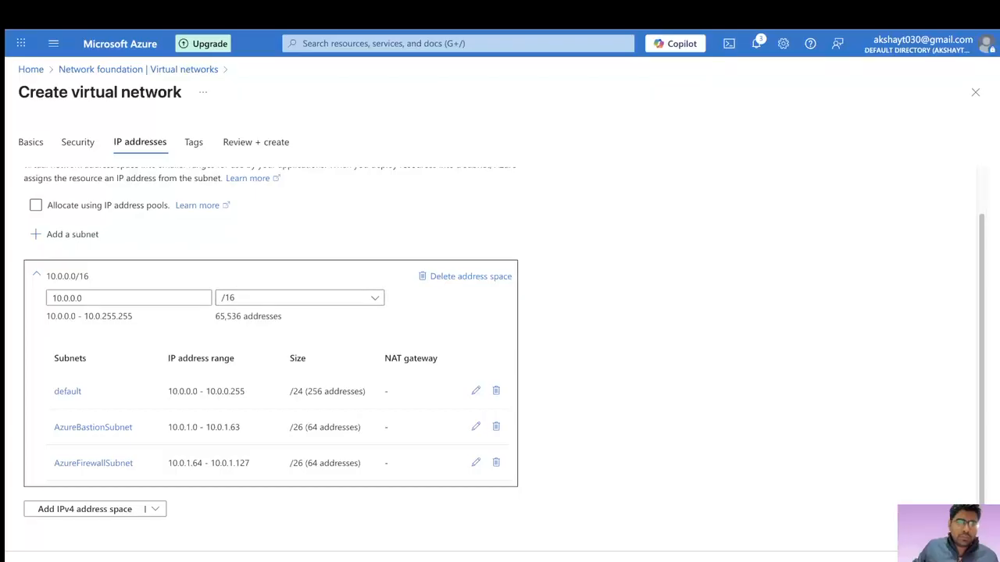
- Try sizing the 10.0.0.0 address space as /22, then as /29
{"action": "left_click", "coordinate": [375, 298]}
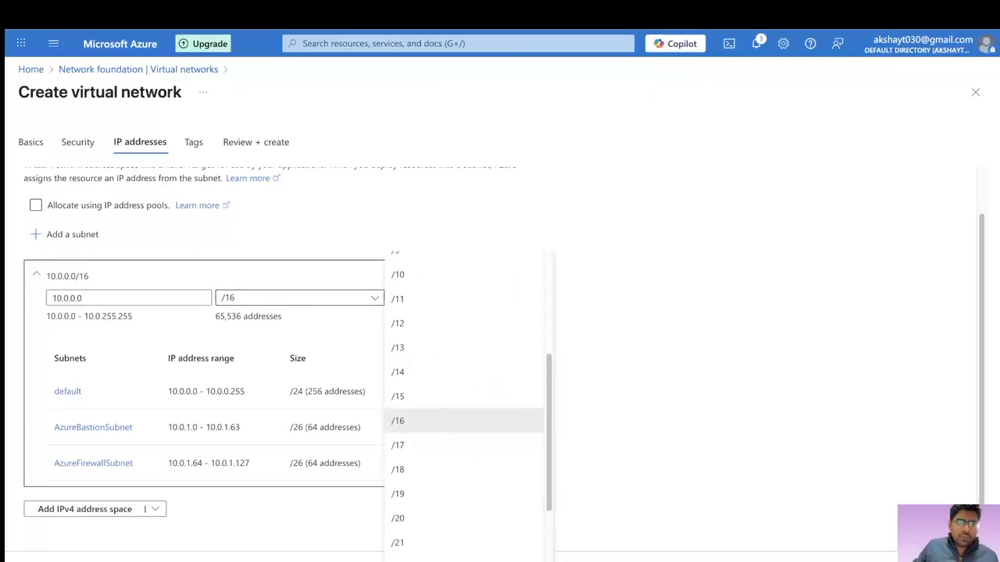
{"action": "scroll", "coordinate": [464, 469], "scroll_direction": "down", "scroll_amount": 3}
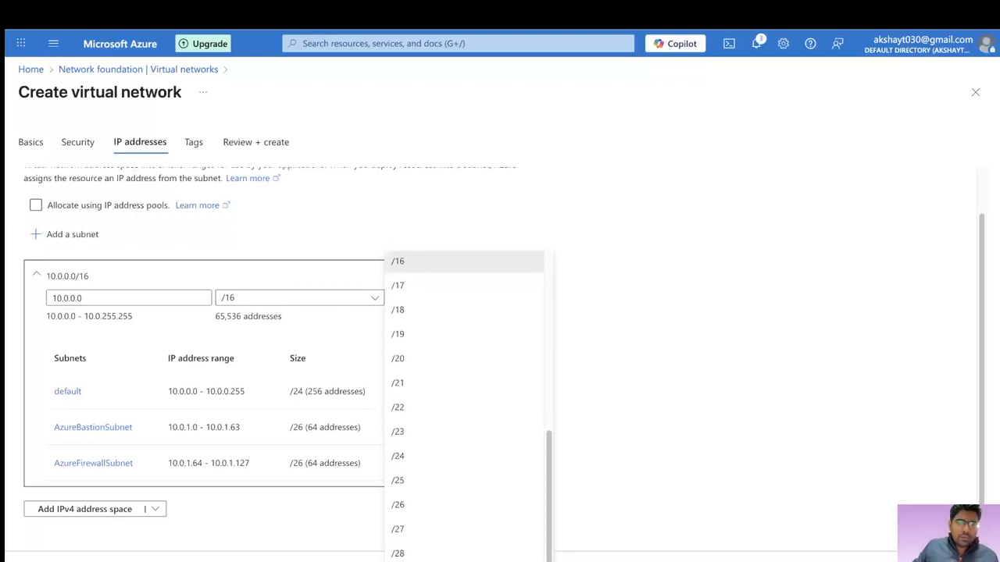
{"action": "left_click", "coordinate": [465, 407]}
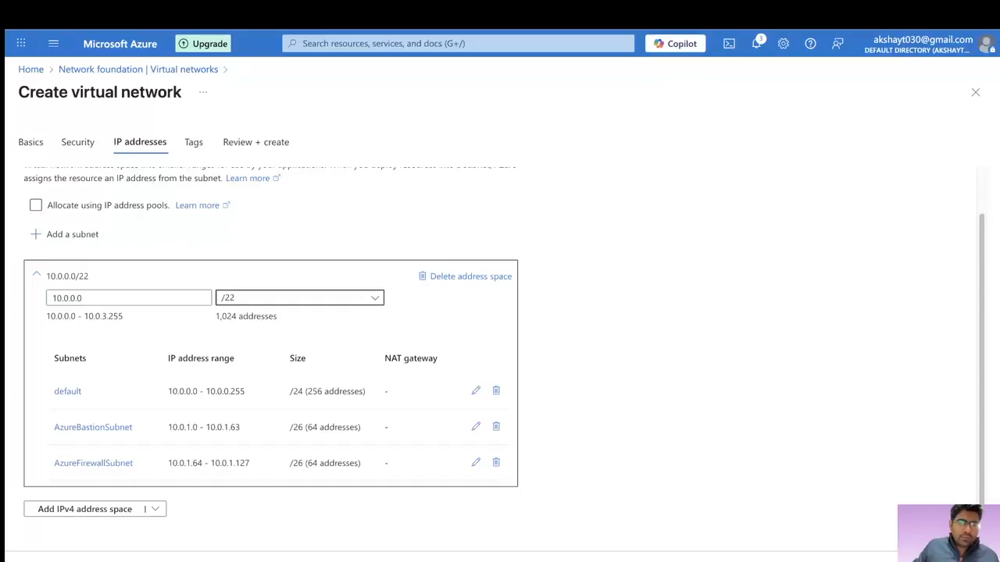
{"action": "left_click", "coordinate": [336, 298]}
{"action": "scroll", "coordinate": [453, 445], "scroll_direction": "down", "scroll_amount": 1}
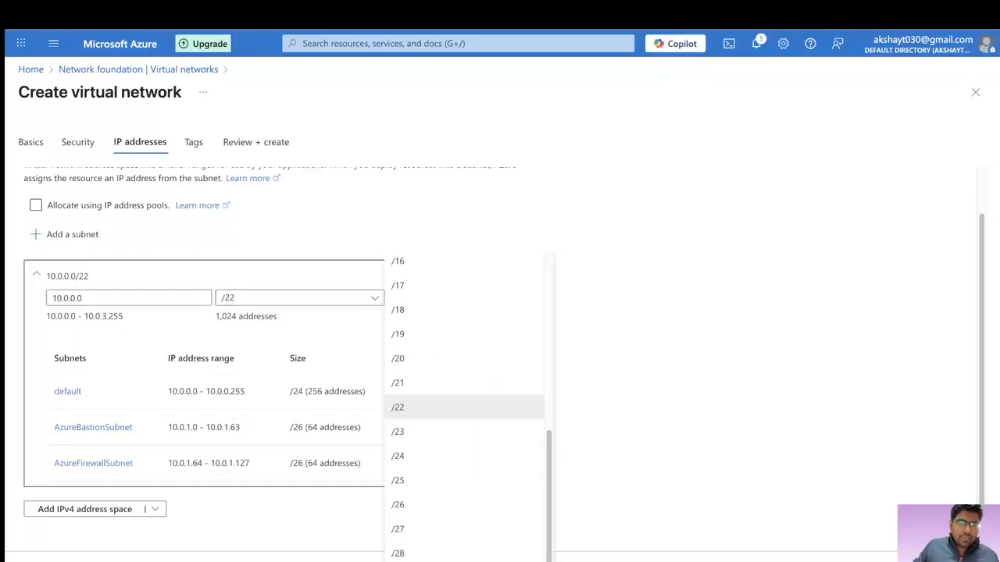
{"action": "left_click", "coordinate": [437, 561]}
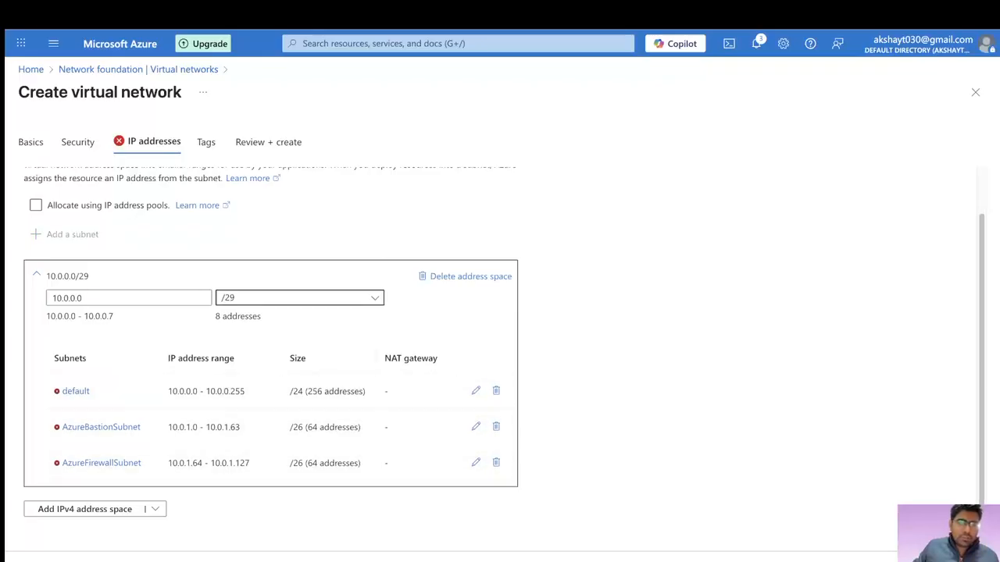
- Set the 10.0.0.0 address space size back to /16
{"action": "left_click", "coordinate": [343, 297]}
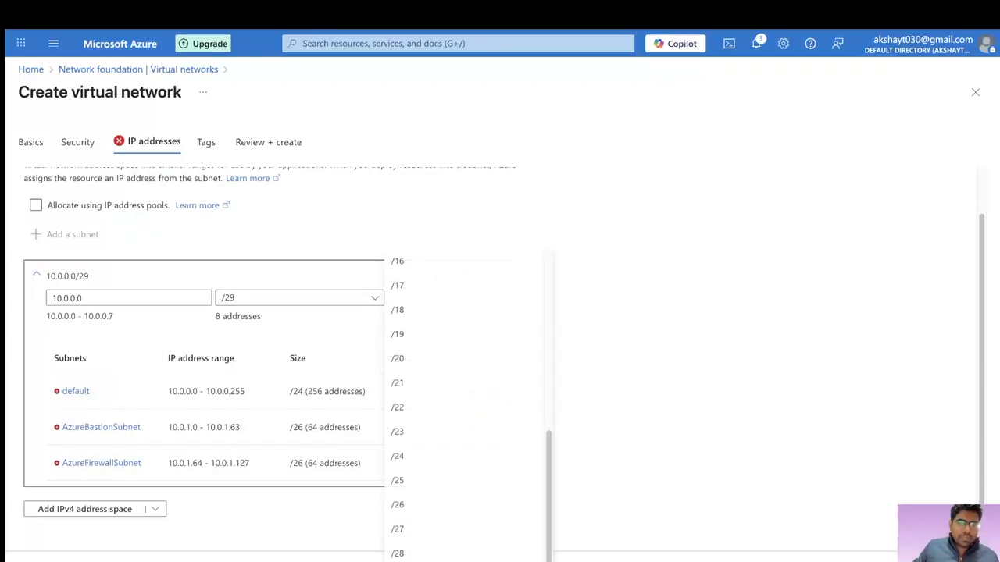
{"action": "scroll", "coordinate": [437, 407], "scroll_direction": "up", "scroll_amount": 2}
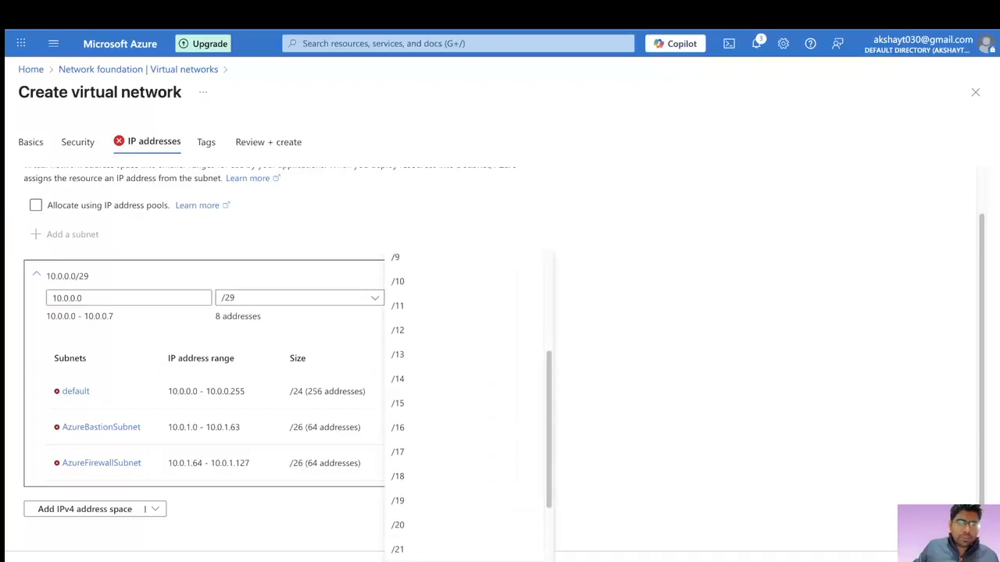
{"action": "scroll", "coordinate": [437, 406], "scroll_direction": "down", "scroll_amount": 1}
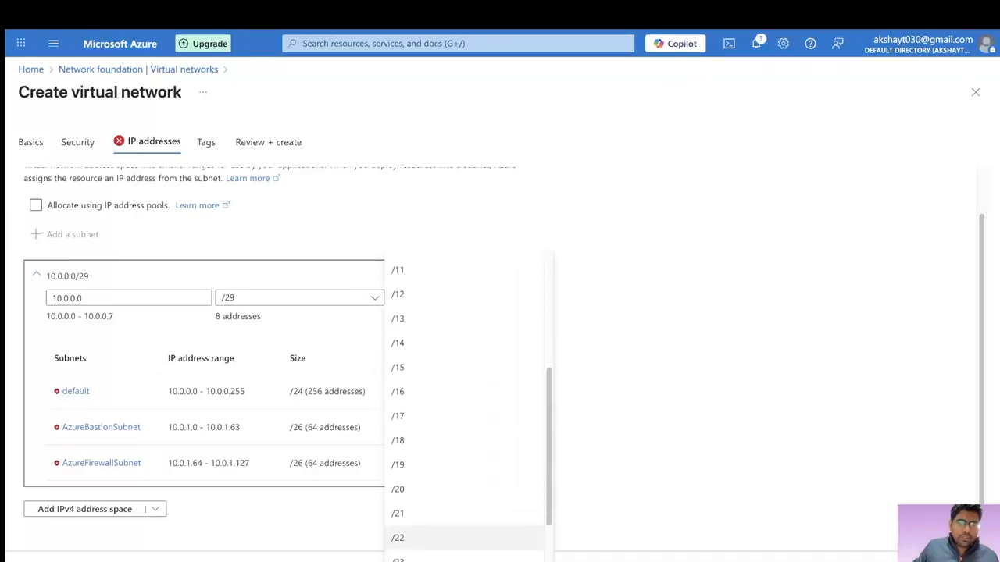
{"action": "left_click", "coordinate": [437, 391]}
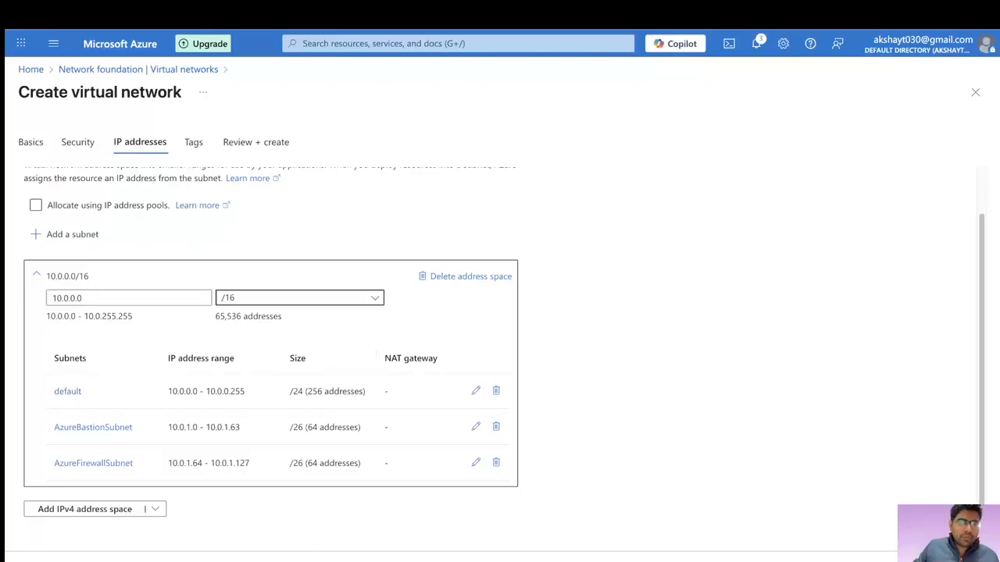
- Leave the tags empty, review and create the nginx-vnet virtual network, and check the deployment of its resources
{"action": "scroll", "coordinate": [274, 479], "scroll_direction": "up", "scroll_amount": 1}
{"action": "scroll", "coordinate": [274, 478], "scroll_direction": "down", "scroll_amount": 1}
{"action": "left_click", "coordinate": [193, 142]}
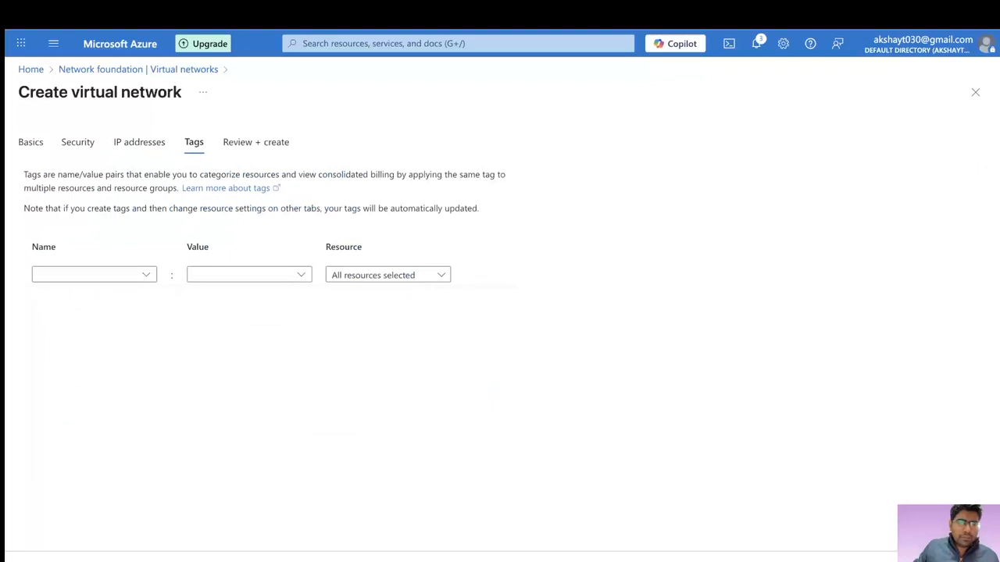
{"action": "left_click", "coordinate": [257, 142]}
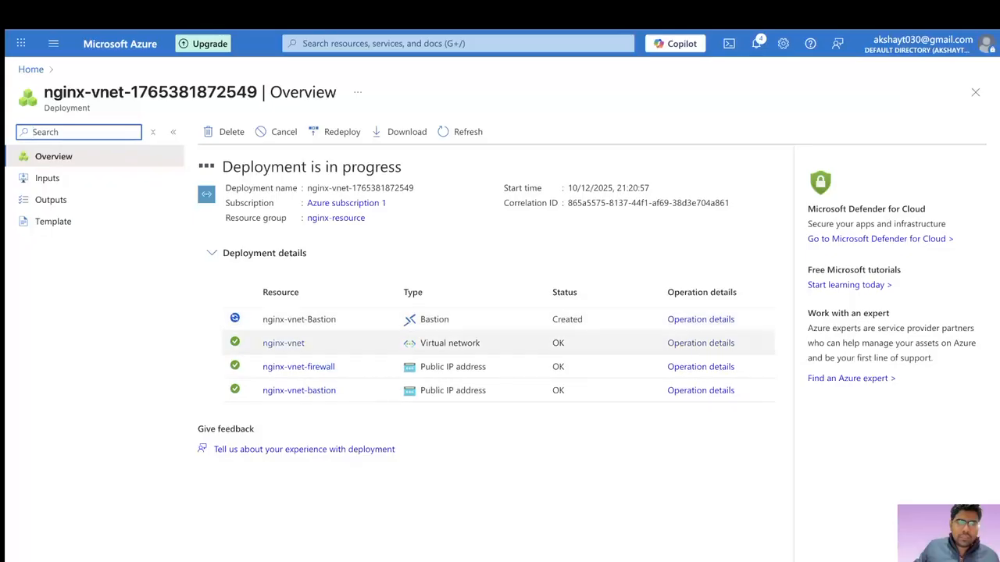
{"action": "mouse_move", "coordinate": [283, 343]}
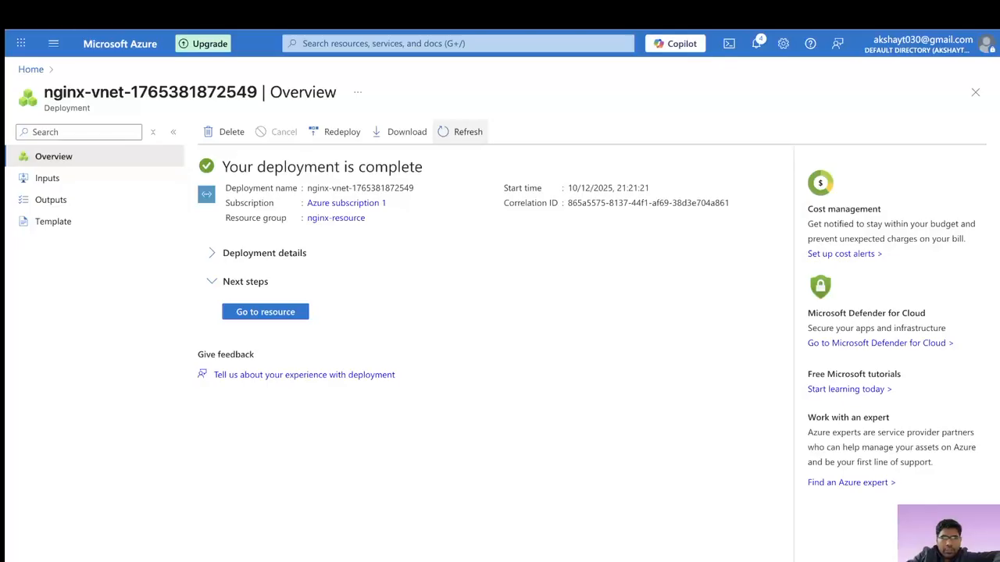
- Search for the Bastions service and open the overview of nginx-vnet-Bastion
{"action": "key", "text": "ctrl+Tab"}
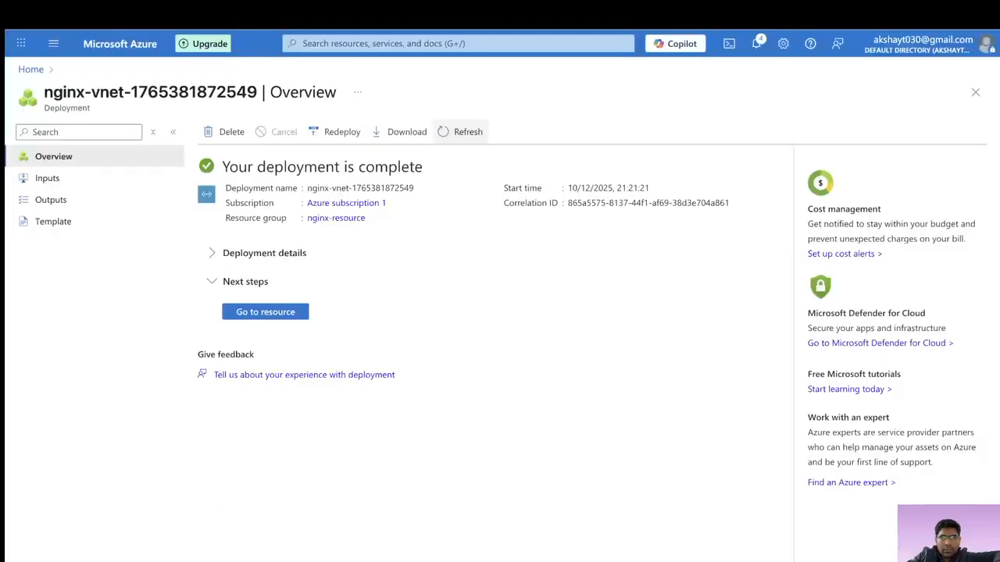
{"action": "left_click", "coordinate": [461, 44]}
{"action": "type", "text": "b"}
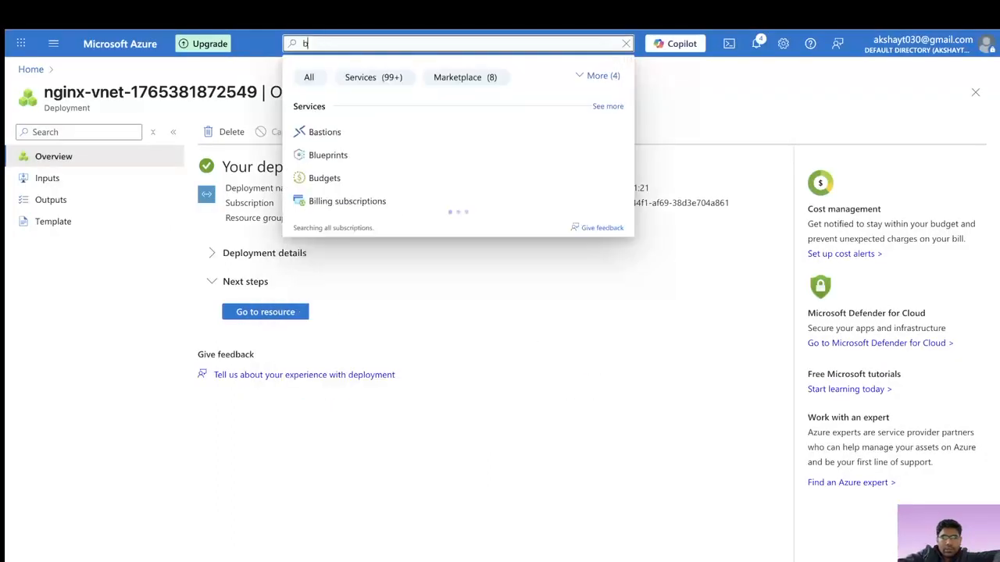
{"action": "type", "text": "astion"}
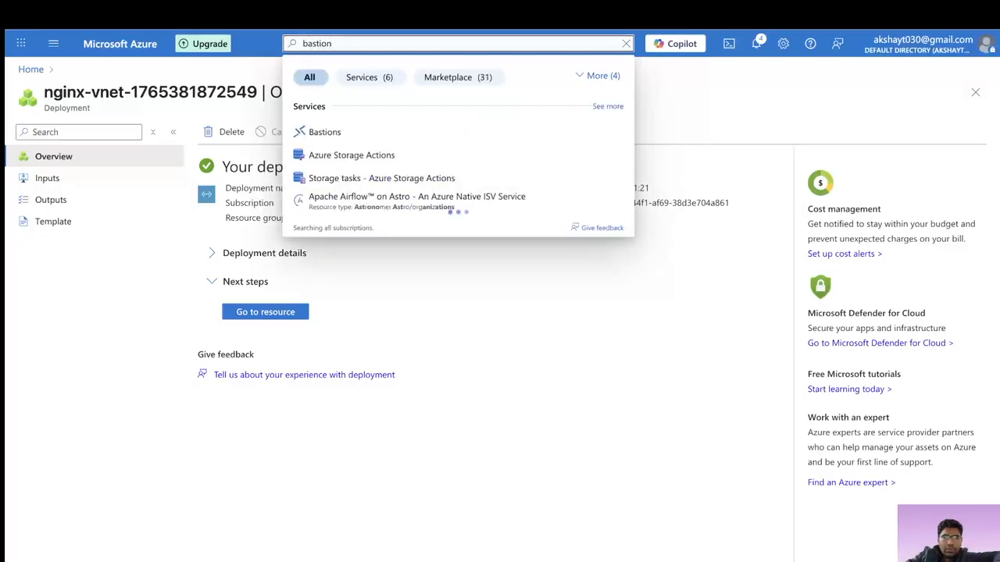
{"action": "key", "text": "Return"}
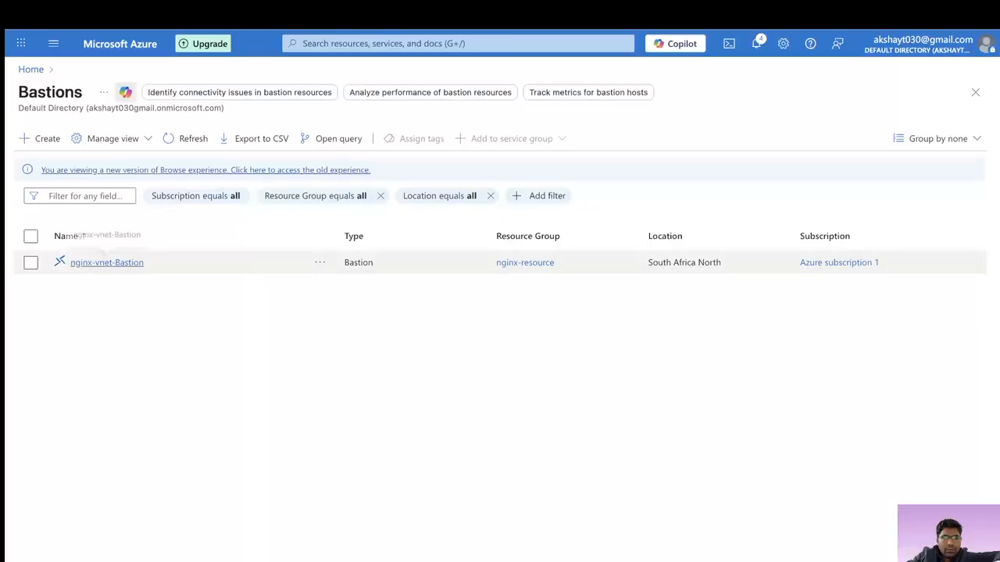
{"action": "left_click", "coordinate": [101, 263]}
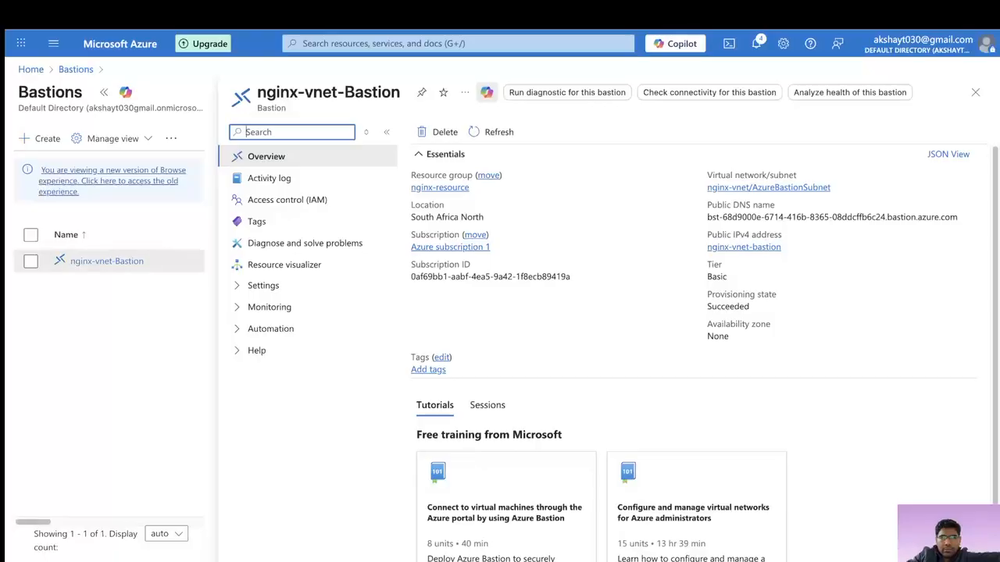
- Find the Virtual machines service and start creating a new virtual machine
{"action": "key", "text": "ctrl+Tab"}
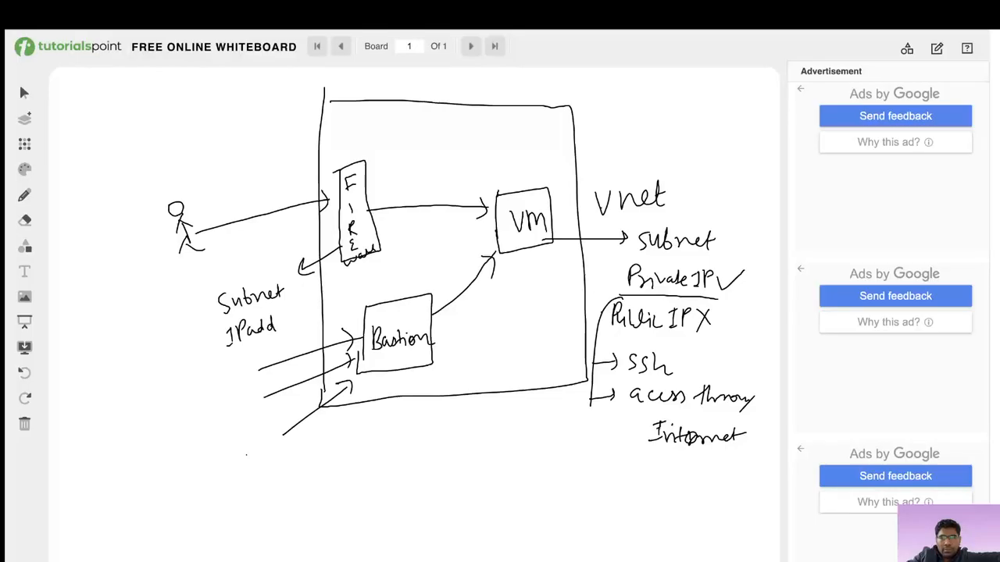
{"action": "key", "text": "ctrl+shift+Tab"}
{"action": "left_click", "coordinate": [457, 44]}
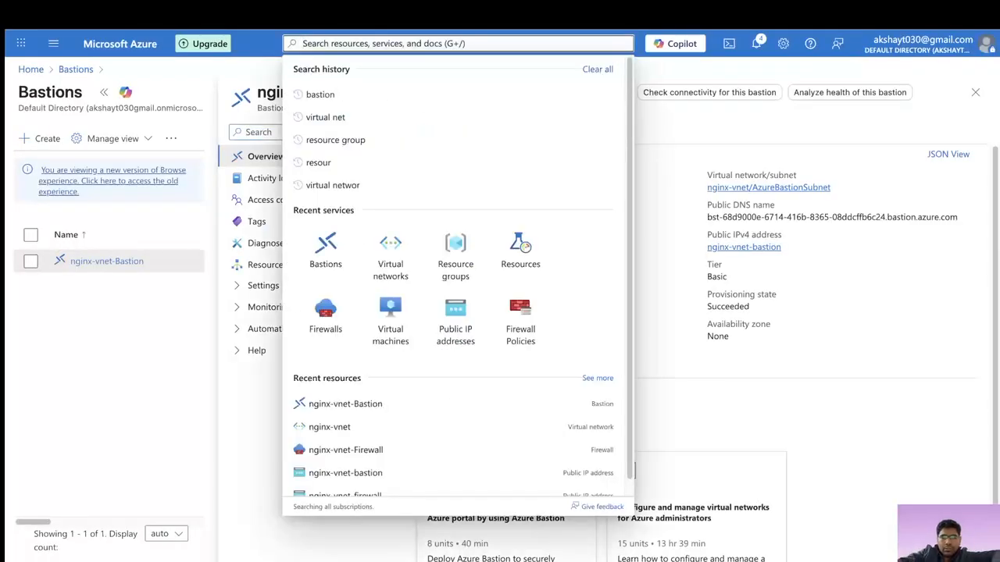
{"action": "type", "text": "vi"}
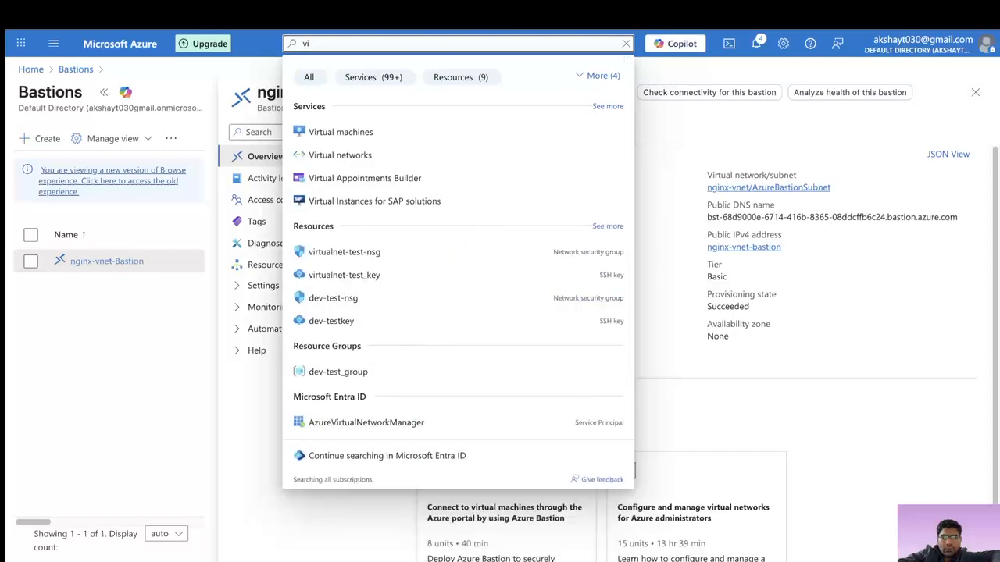
{"action": "type", "text": "rtual m"}
{"action": "key", "text": "Down"}
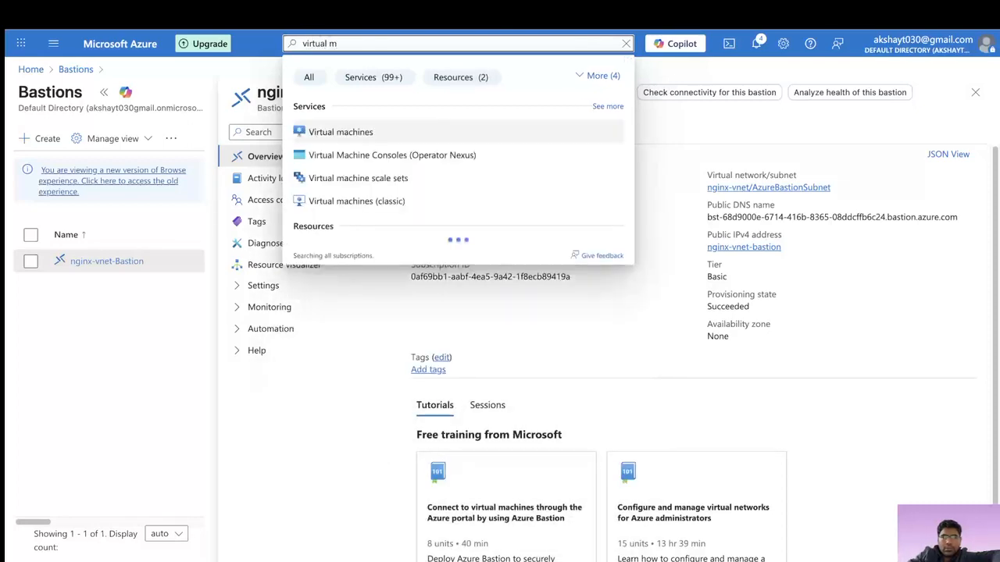
{"action": "key", "text": "Return"}
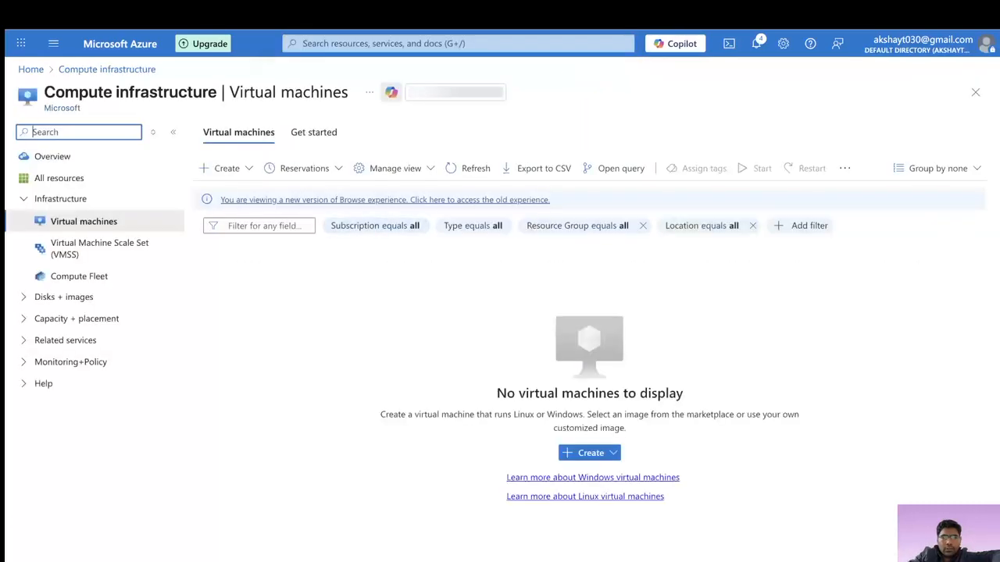
{"action": "left_click", "coordinate": [590, 453]}
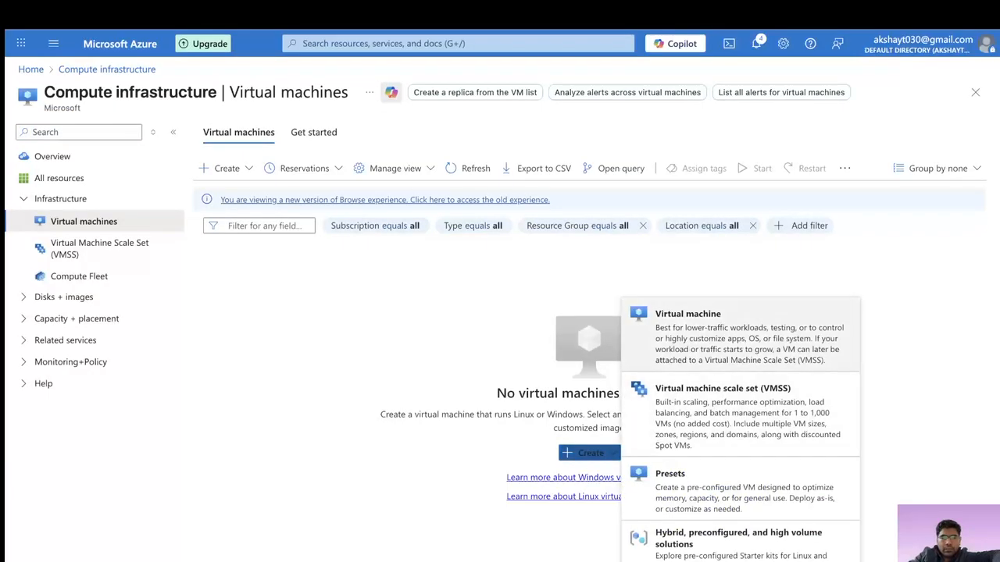
{"action": "left_click", "coordinate": [688, 332]}
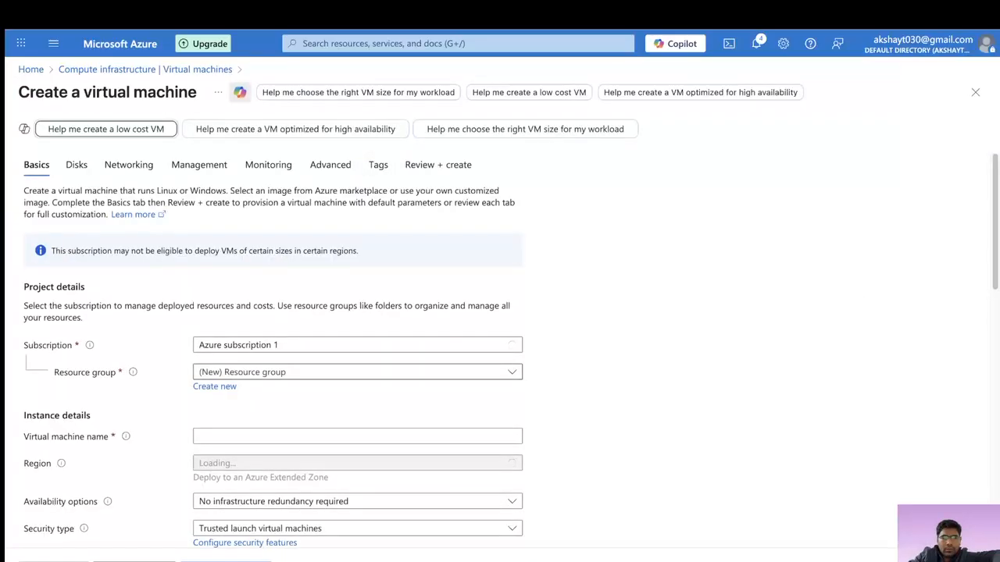
- Choose the nginx-resource resource group and name the virtual machine nginx-vm
{"action": "left_click", "coordinate": [358, 372]}
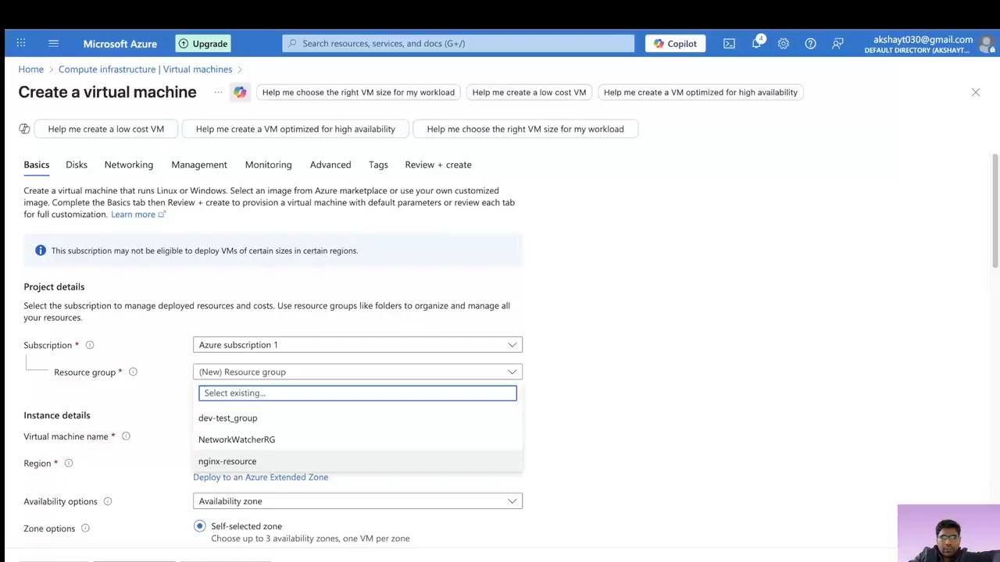
{"action": "left_click", "coordinate": [227, 462]}
{"action": "scroll", "coordinate": [228, 457], "scroll_direction": "down", "scroll_amount": 1}
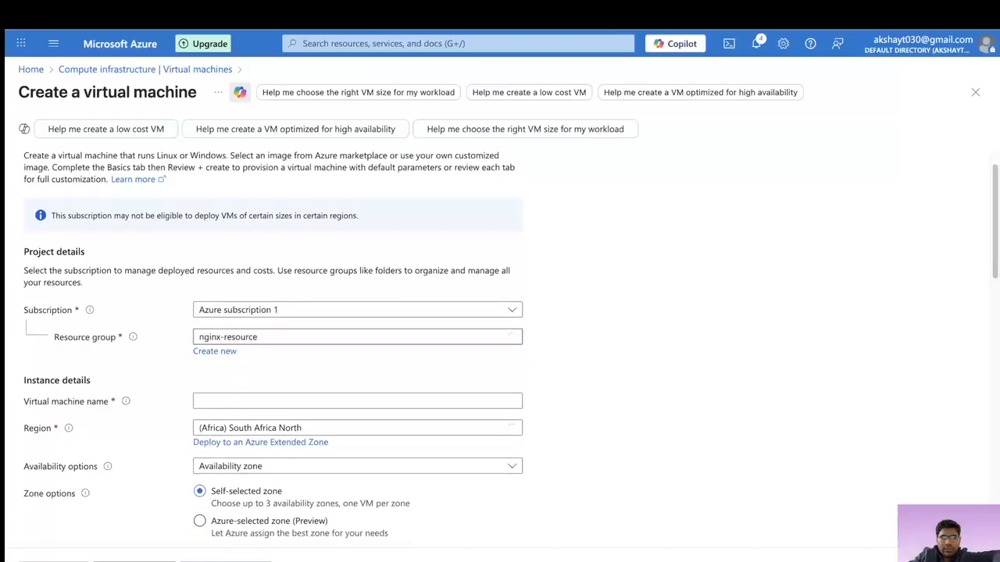
{"action": "left_click", "coordinate": [234, 391]}
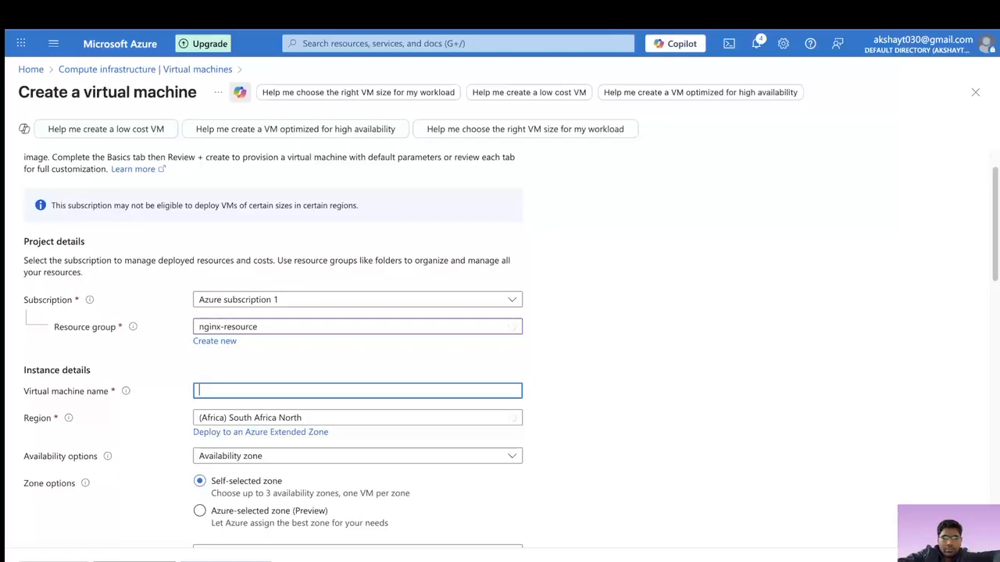
{"action": "type", "text": "nginx-vm"}
- Keep Availability zone as the virtual machine's availability option and open the list of zones
{"action": "scroll", "coordinate": [471, 357], "scroll_direction": "down", "scroll_amount": 3}
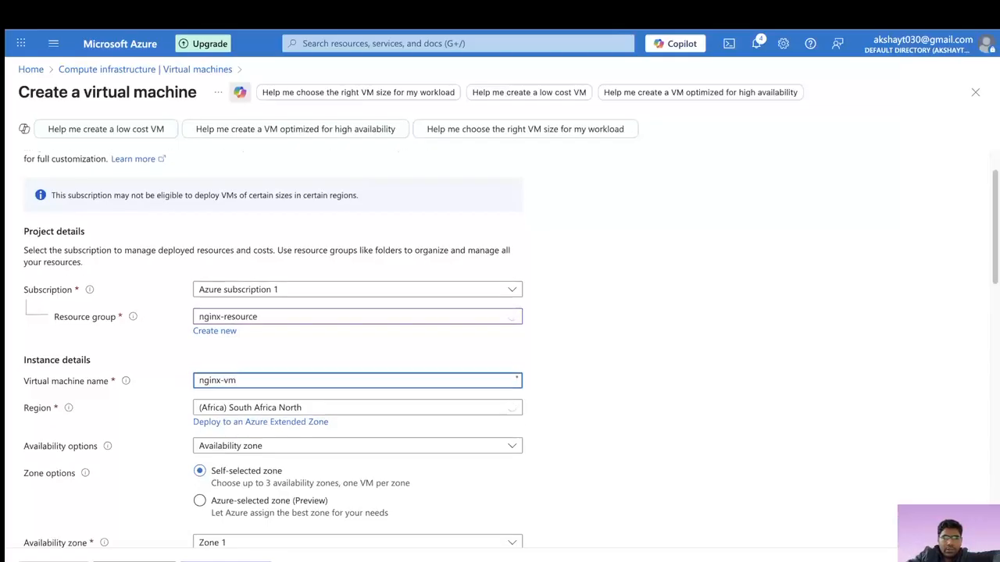
{"action": "scroll", "coordinate": [511, 350], "scroll_direction": "down", "scroll_amount": 2}
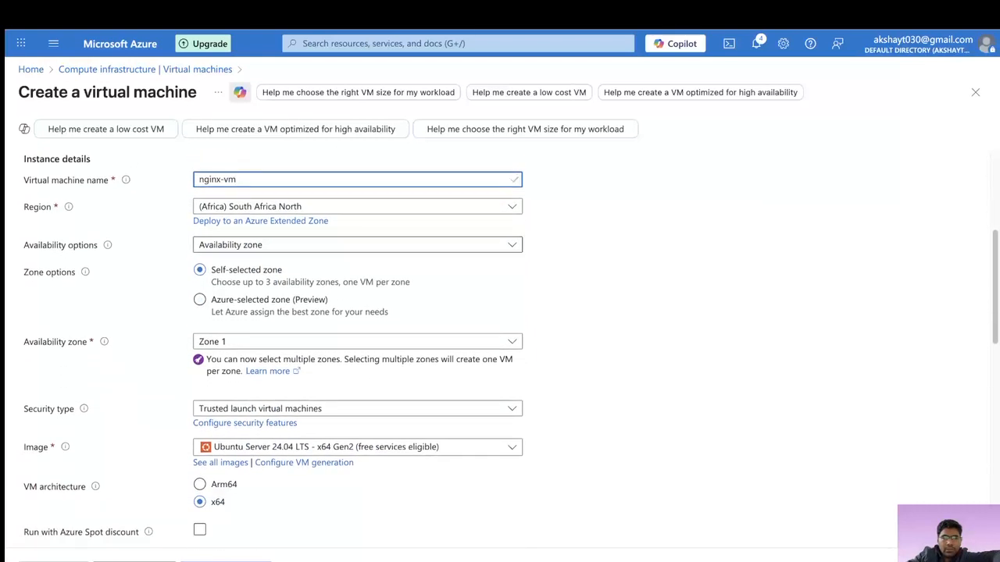
{"action": "left_click", "coordinate": [357, 245]}
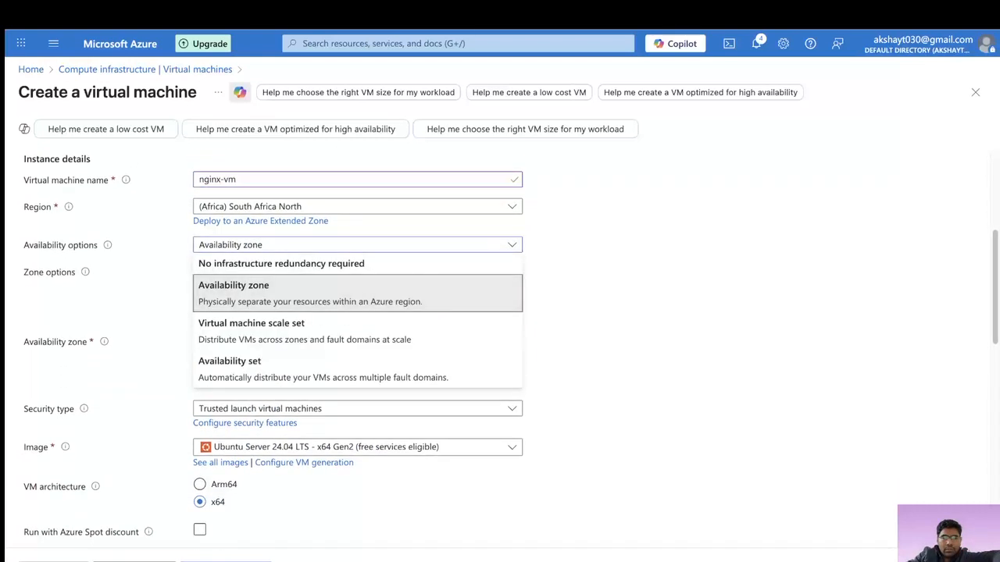
{"action": "left_click", "coordinate": [357, 293]}
{"action": "left_click", "coordinate": [357, 341]}
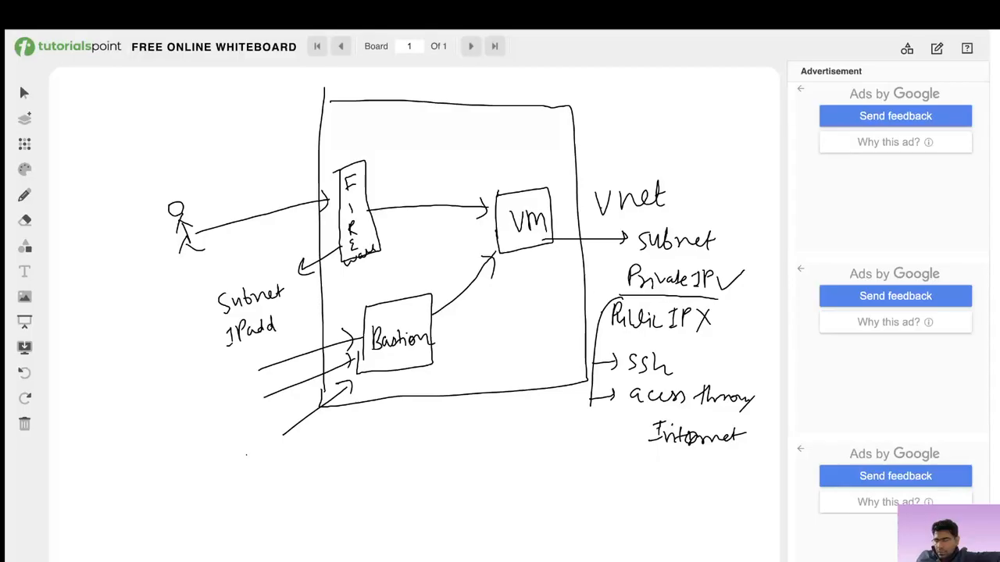
- On the whiteboard, draw a circle below the network sketch and divide it into three sectors
{"action": "mouse_move", "coordinate": [362, 396]}
{"action": "left_mouse_down"}
{"action": "mouse_move", "coordinate": [338, 444]}
{"action": "mouse_move", "coordinate": [495, 481]}
{"action": "mouse_move", "coordinate": [435, 392]}
{"action": "mouse_move", "coordinate": [366, 400]}
{"action": "mouse_move", "coordinate": [342, 425]}
{"action": "left_mouse_up"}
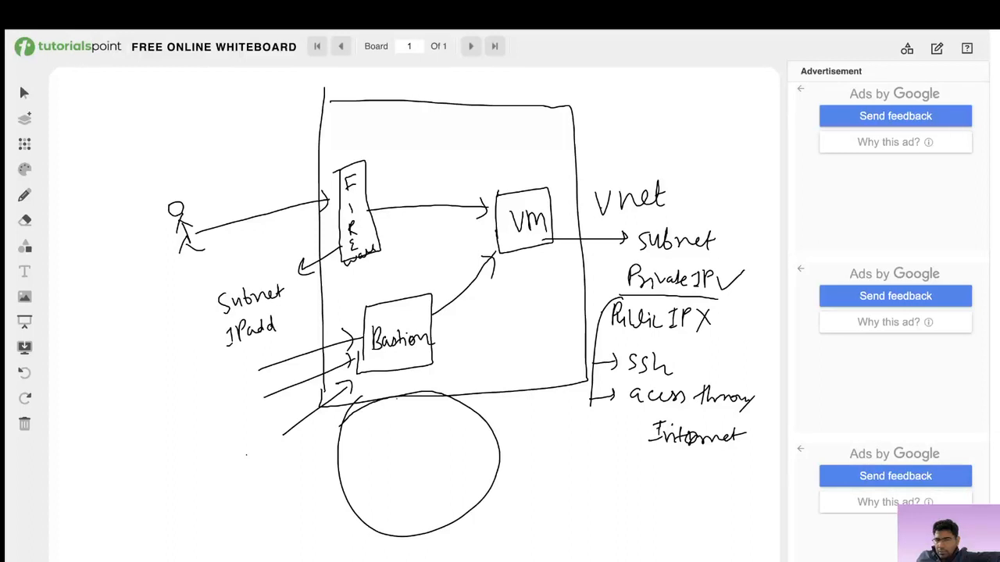
{"action": "mouse_move", "coordinate": [397, 400]}
{"action": "left_mouse_down"}
{"action": "mouse_move", "coordinate": [416, 466]}
{"action": "mouse_move", "coordinate": [343, 513]}
{"action": "left_mouse_up"}
{"action": "left_click_drag", "start_coordinate": [414, 466], "coordinate": [489, 504]}
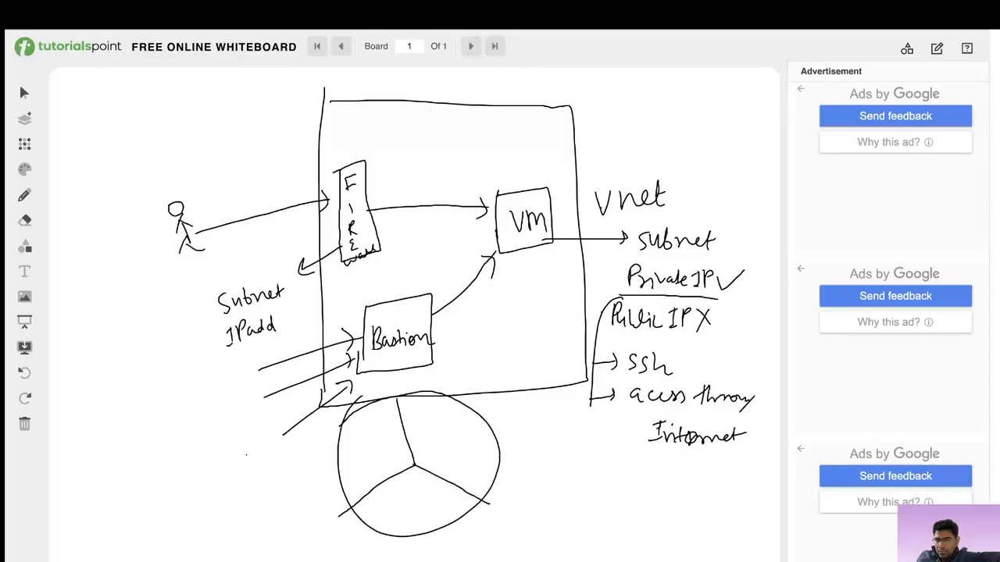
{"action": "left_click_drag", "start_coordinate": [320, 442], "coordinate": [335, 459]}
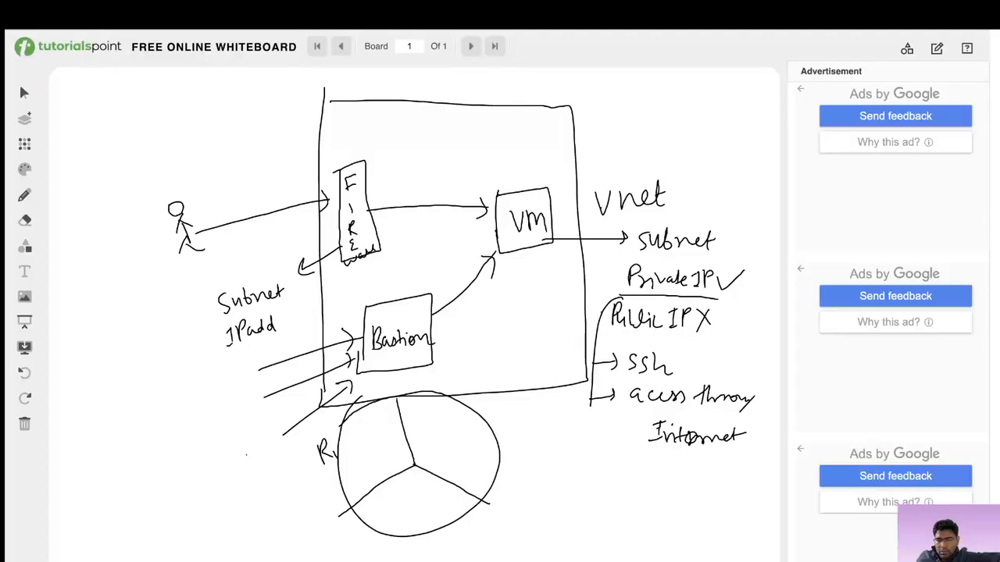
{"action": "key", "text": "ctrl+z"}
{"action": "key", "text": "ctrl+z"}
- Label the circle's three sectors by hand as the regions US-west, asia and UK
{"action": "mouse_move", "coordinate": [277, 466]}
{"action": "left_mouse_down"}
{"action": "mouse_move", "coordinate": [292, 477]}
{"action": "mouse_move", "coordinate": [306, 461]}
{"action": "left_mouse_up"}
{"action": "mouse_move", "coordinate": [309, 453]}
{"action": "left_mouse_down"}
{"action": "mouse_move", "coordinate": [315, 462]}
{"action": "mouse_move", "coordinate": [339, 435]}
{"action": "left_mouse_up"}
{"action": "left_click_drag", "start_coordinate": [391, 540], "coordinate": [442, 528]}
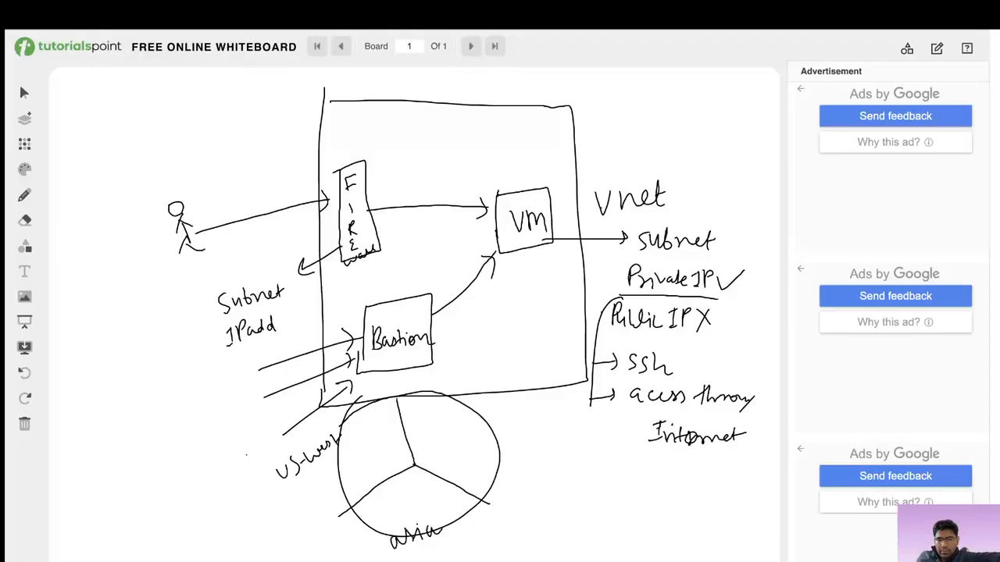
{"action": "left_click_drag", "start_coordinate": [487, 423], "coordinate": [524, 433]}
- Draw data center boxes in the US-west sector and write the availability zone labels AZ1, AZ2 and AZ3
{"action": "mouse_move", "coordinate": [362, 416]}
{"action": "left_mouse_down"}
{"action": "mouse_move", "coordinate": [364, 442]}
{"action": "mouse_move", "coordinate": [378, 444]}
{"action": "mouse_move", "coordinate": [384, 411]}
{"action": "mouse_move", "coordinate": [364, 411]}
{"action": "left_mouse_up"}
{"action": "mouse_move", "coordinate": [350, 453]}
{"action": "left_mouse_down"}
{"action": "mouse_move", "coordinate": [370, 473]}
{"action": "mouse_move", "coordinate": [363, 447]}
{"action": "mouse_move", "coordinate": [350, 454]}
{"action": "mouse_move", "coordinate": [352, 480]}
{"action": "mouse_move", "coordinate": [366, 465]}
{"action": "left_mouse_up"}
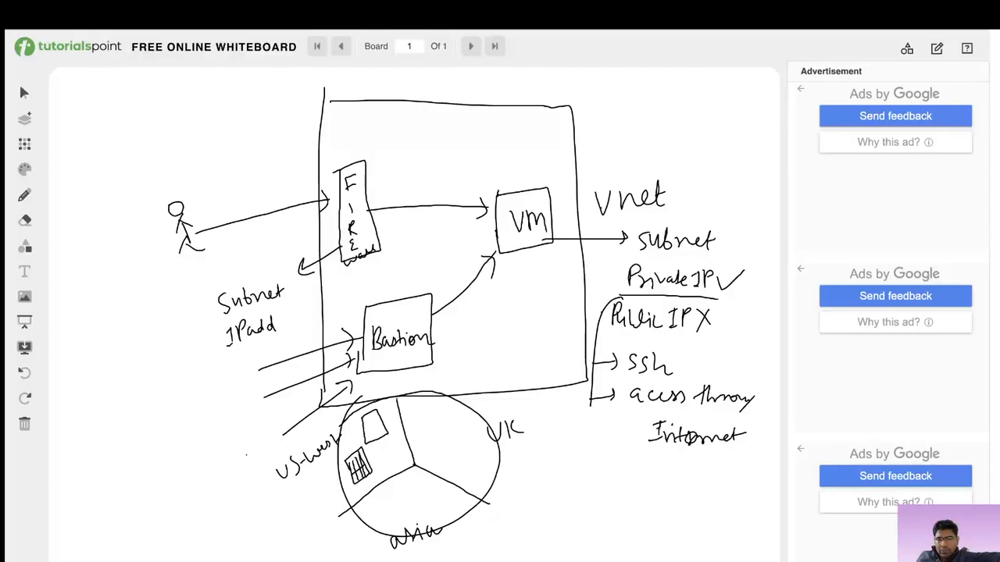
{"action": "mouse_move", "coordinate": [361, 493]}
{"action": "left_mouse_down"}
{"action": "mouse_move", "coordinate": [375, 477]}
{"action": "mouse_move", "coordinate": [382, 483]}
{"action": "mouse_move", "coordinate": [390, 454]}
{"action": "left_mouse_up"}
{"action": "left_click_drag", "start_coordinate": [389, 441], "coordinate": [400, 446]}
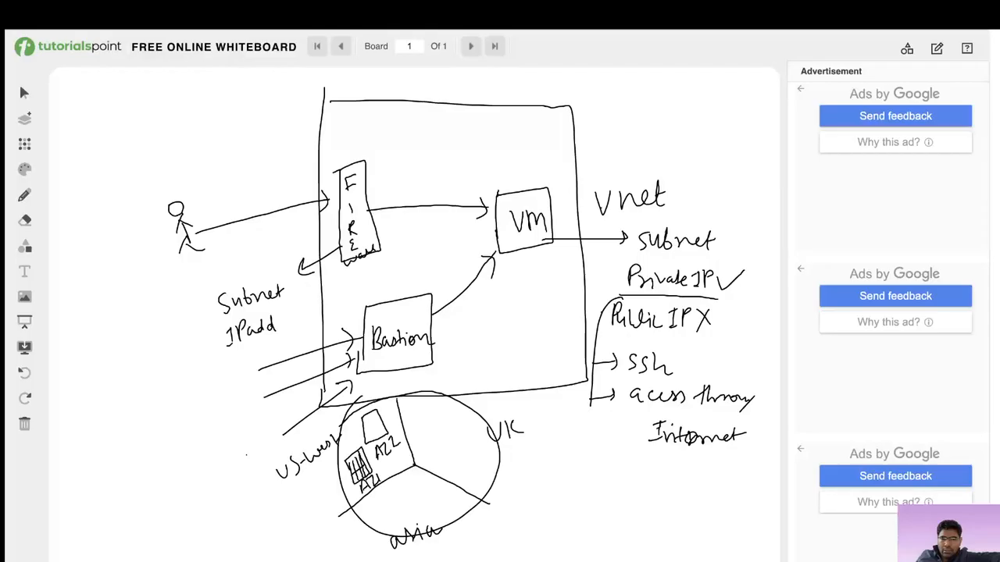
{"action": "left_click_drag", "start_coordinate": [394, 471], "coordinate": [405, 465]}
{"action": "left_click_drag", "start_coordinate": [403, 456], "coordinate": [415, 466]}
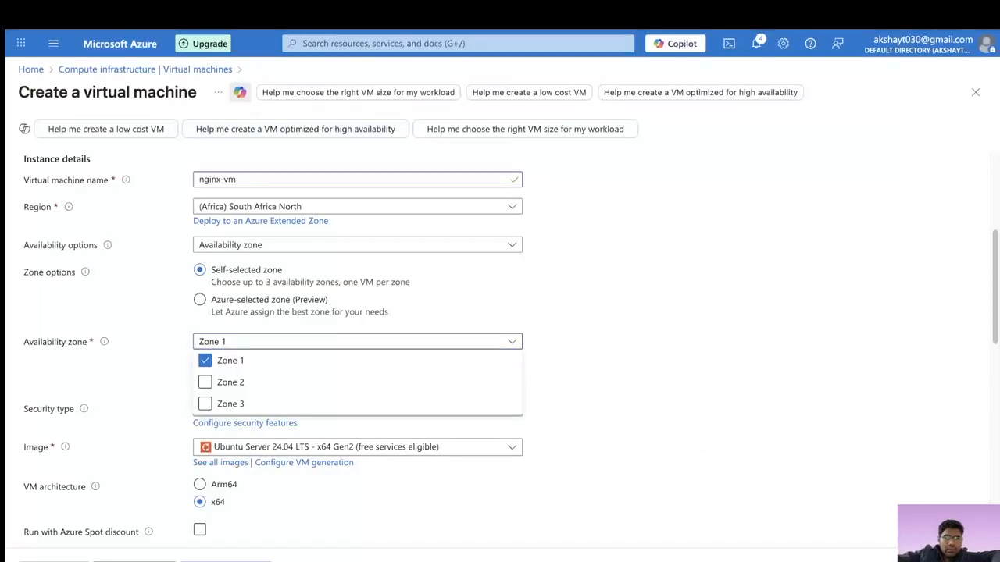
- Close the virtual machine's availability zone list in the Azure portal, keeping Zone 1 selected
{"action": "key", "text": "Escape"}
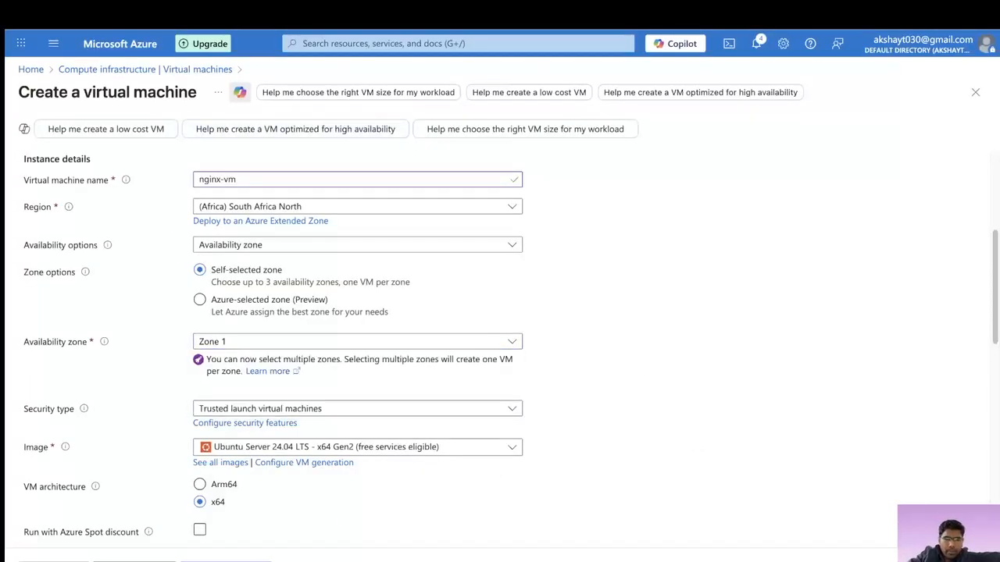
{"action": "scroll", "coordinate": [491, 349], "scroll_direction": "down", "scroll_amount": 1}
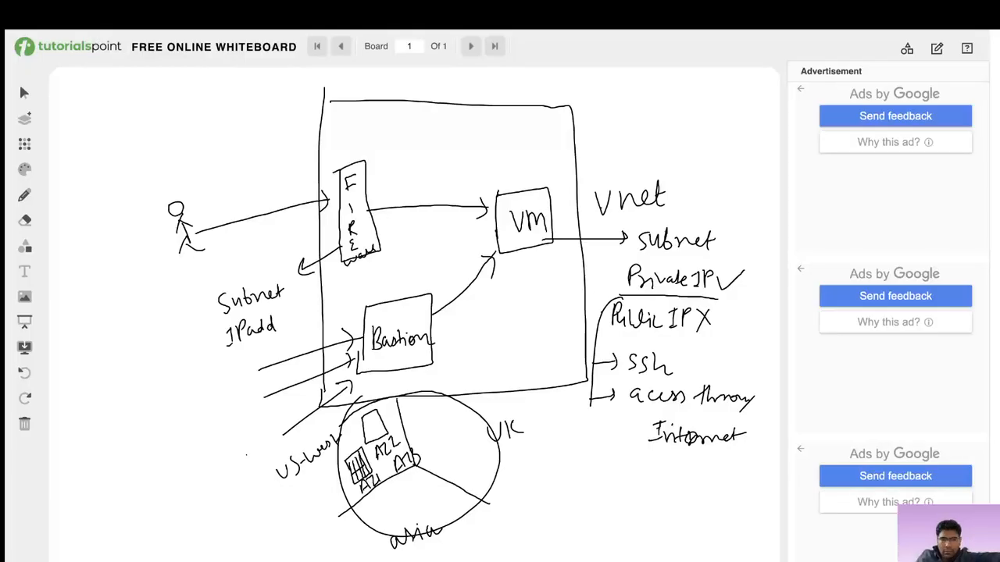
- On the whiteboard, draw arrows linking the two data center boxes in the US-west sector and mark over the AZ2 label
{"action": "mouse_move", "coordinate": [344, 461]}
{"action": "left_mouse_down"}
{"action": "mouse_move", "coordinate": [369, 466]}
{"action": "mouse_move", "coordinate": [361, 479]}
{"action": "mouse_move", "coordinate": [359, 427]}
{"action": "mouse_move", "coordinate": [364, 434]}
{"action": "left_mouse_up"}
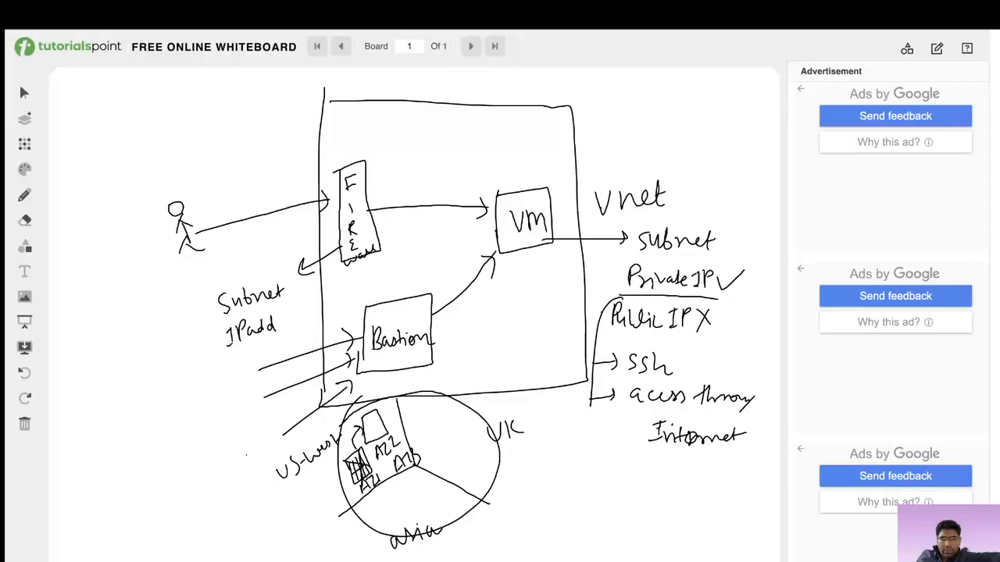
{"action": "left_click_drag", "start_coordinate": [384, 442], "coordinate": [396, 453]}
{"action": "mouse_move", "coordinate": [348, 427]}
{"action": "left_mouse_down"}
{"action": "mouse_move", "coordinate": [353, 456]}
{"action": "mouse_move", "coordinate": [346, 452]}
{"action": "left_mouse_up"}
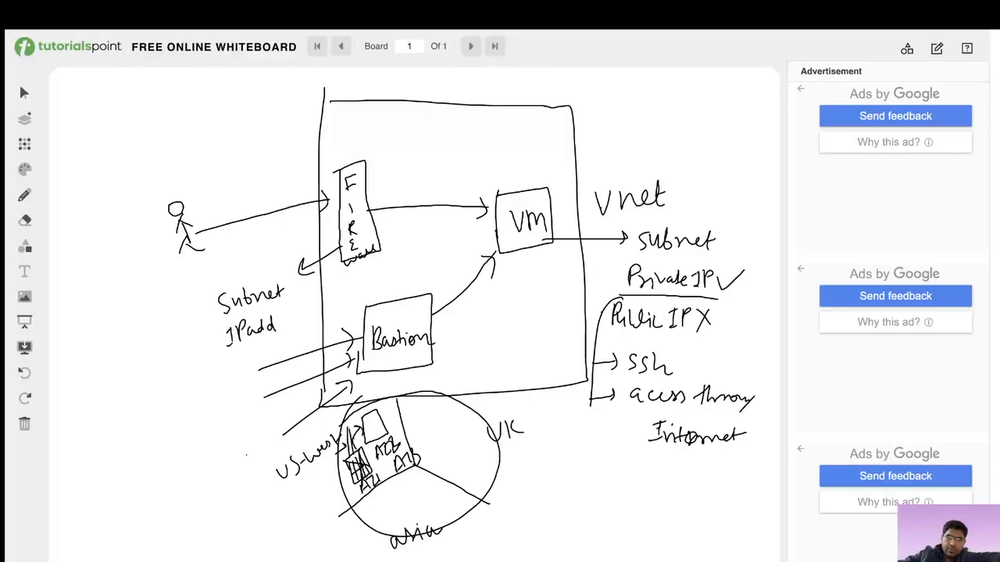
- In the Azure portal's virtual machine form, choose the nginx-resource resource group and name the machine nginx-vm
{"action": "key", "text": "ctrl+Tab"}
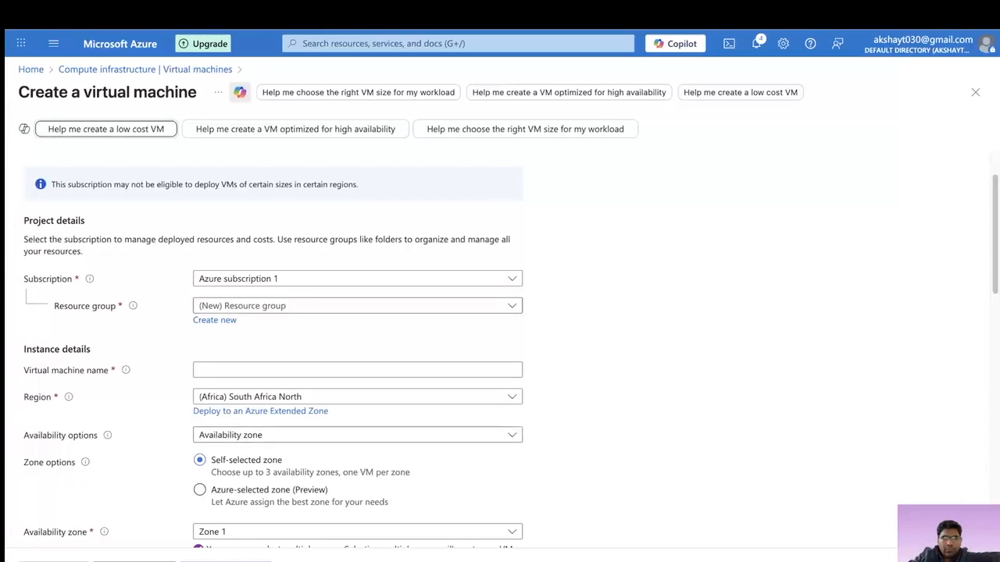
{"action": "left_click", "coordinate": [357, 306]}
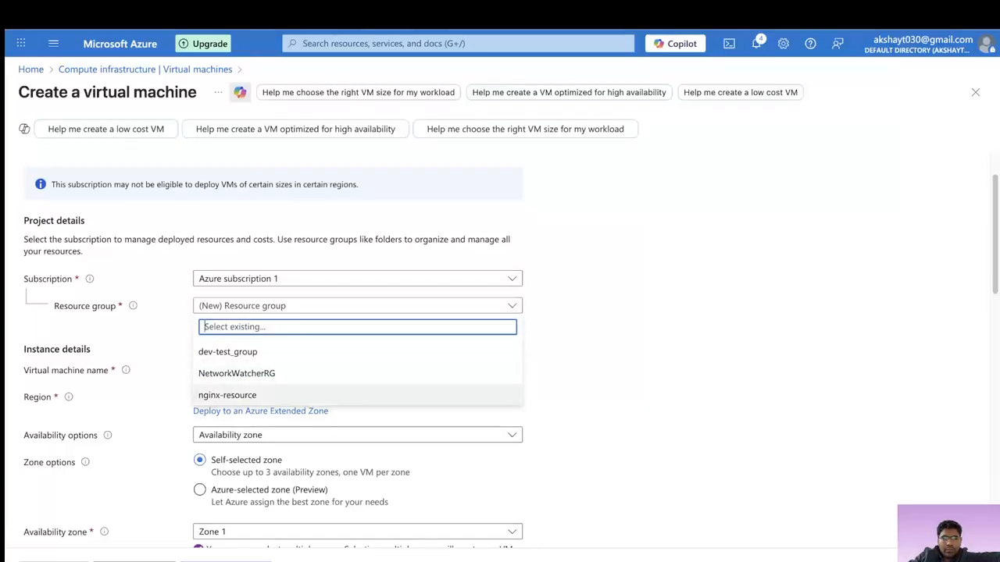
{"action": "left_click", "coordinate": [235, 395]}
{"action": "left_click", "coordinate": [358, 371]}
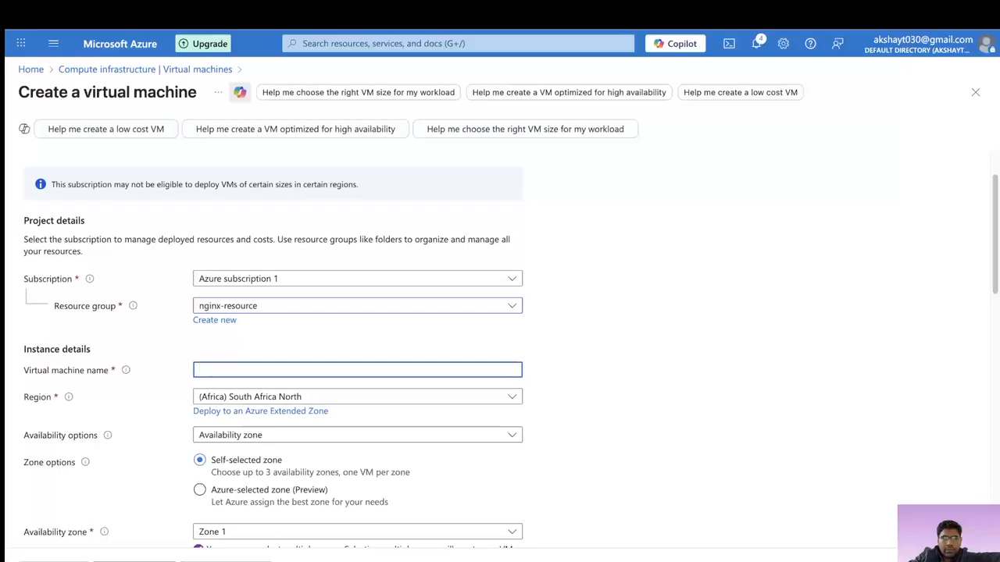
{"action": "type", "text": "ngin"}
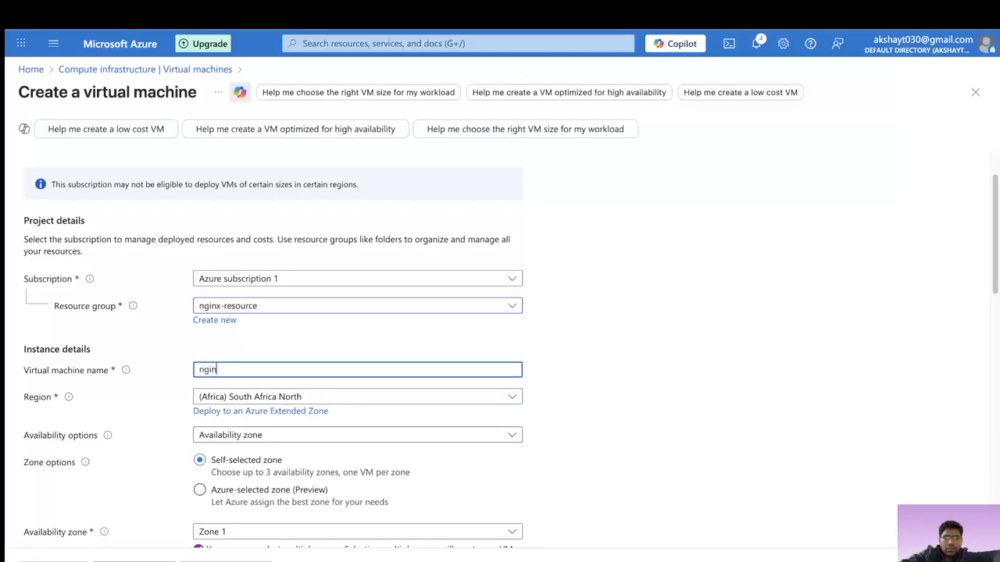
{"action": "type", "text": "x-vm"}
- Check the availability zone choices for the virtual machine, keeping Zone 1 selected
{"action": "scroll", "coordinate": [508, 351], "scroll_direction": "down", "scroll_amount": 2}
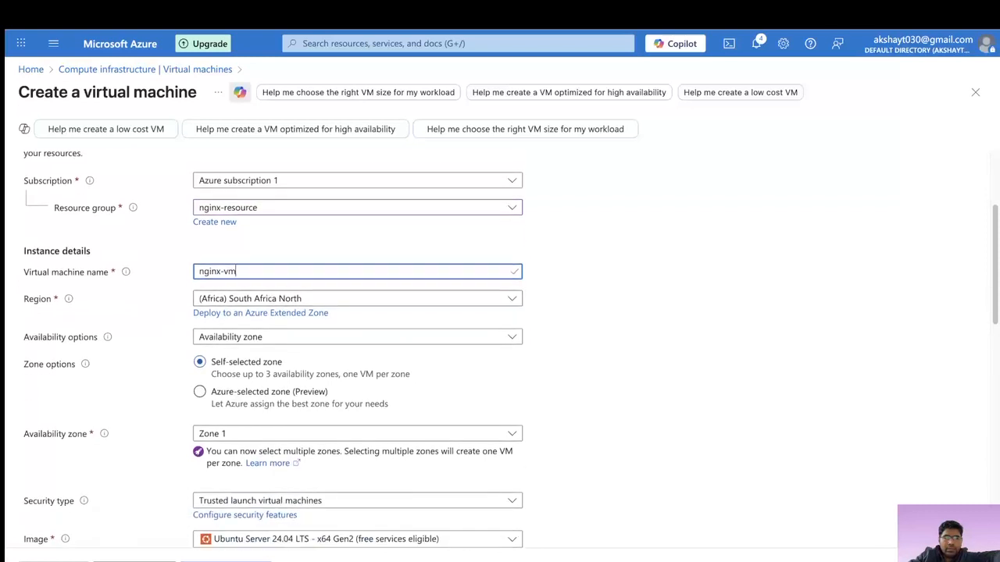
{"action": "scroll", "coordinate": [508, 351], "scroll_direction": "down", "scroll_amount": 1}
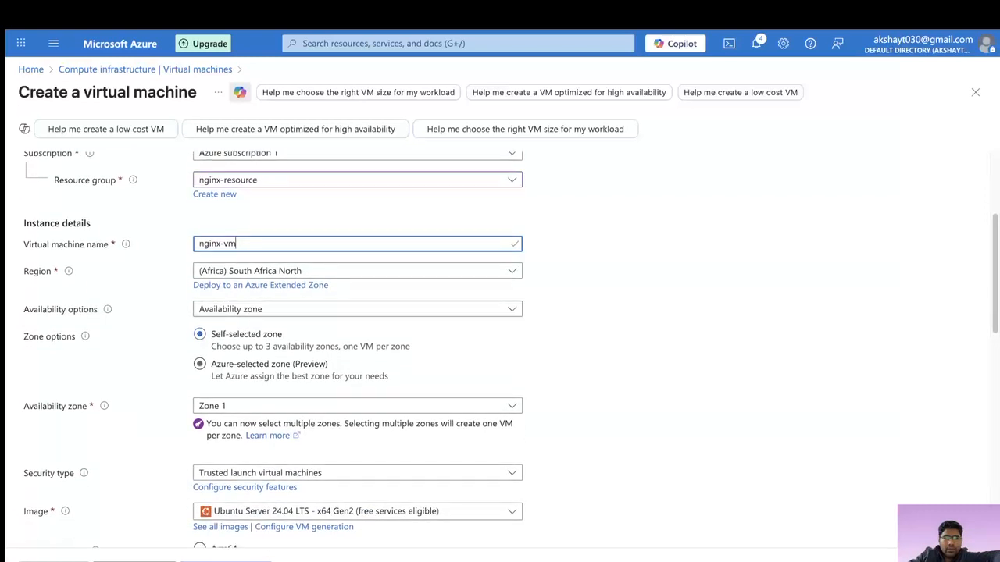
{"action": "scroll", "coordinate": [508, 351], "scroll_direction": "down", "scroll_amount": 1}
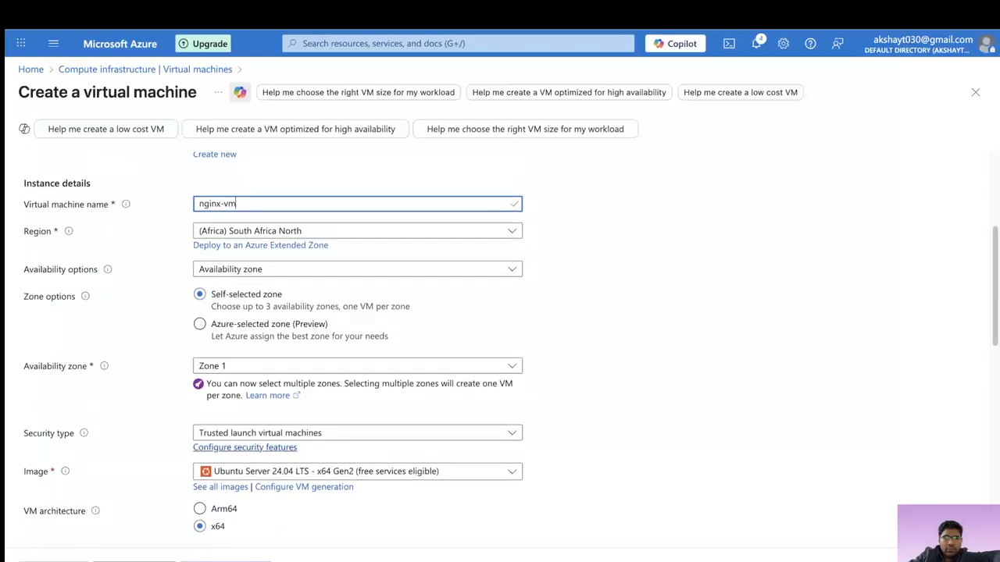
{"action": "left_click", "coordinate": [281, 365]}
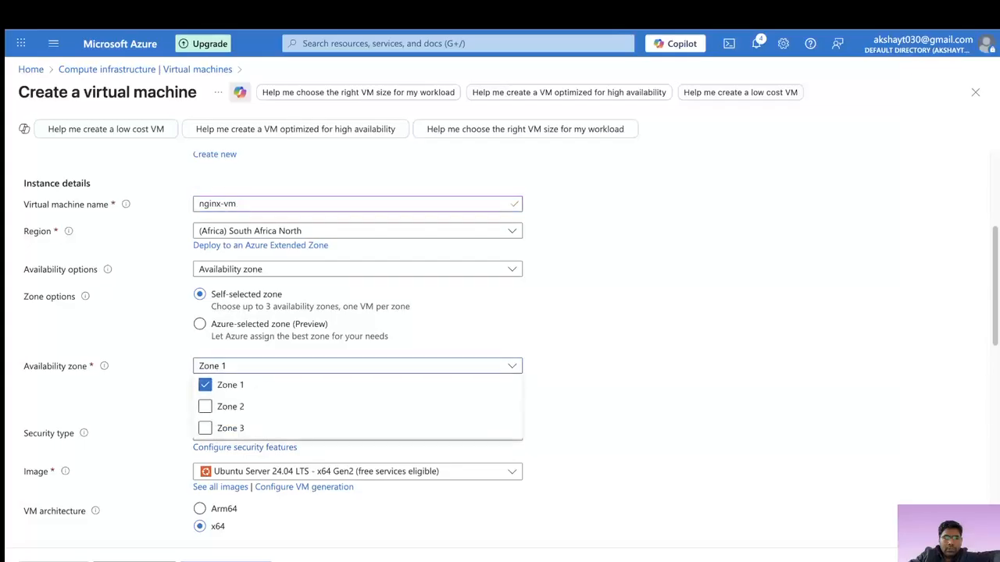
{"action": "key", "text": "Escape"}
- Choose the free-services-eligible B2ats_v2 size for the virtual machine from the full list of VM sizes
{"action": "scroll", "coordinate": [507, 352], "scroll_direction": "down", "scroll_amount": 3}
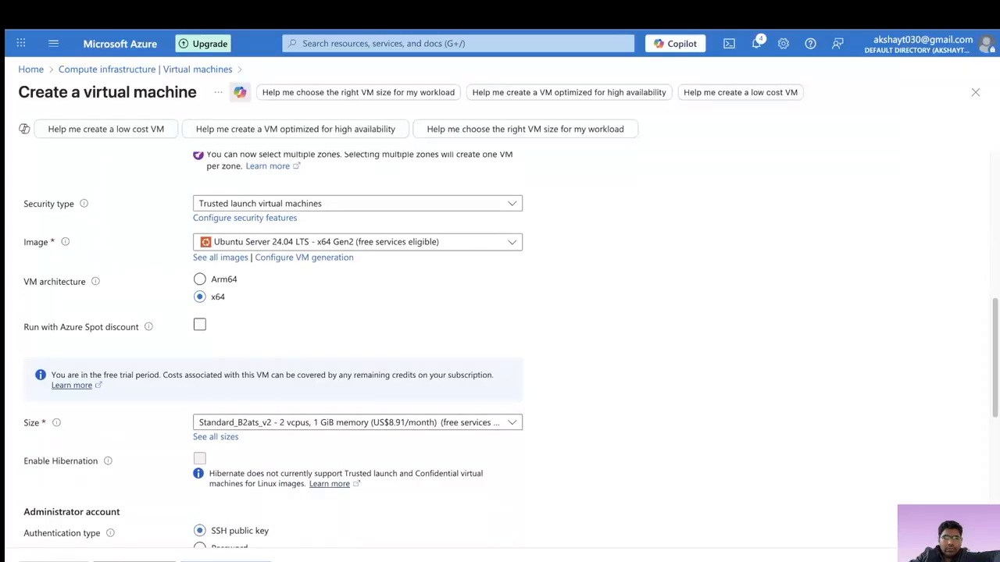
{"action": "scroll", "coordinate": [500, 352], "scroll_direction": "down", "scroll_amount": 1}
{"action": "scroll", "coordinate": [500, 351], "scroll_direction": "down", "scroll_amount": 1}
{"action": "scroll", "coordinate": [500, 352], "scroll_direction": "up", "scroll_amount": 1}
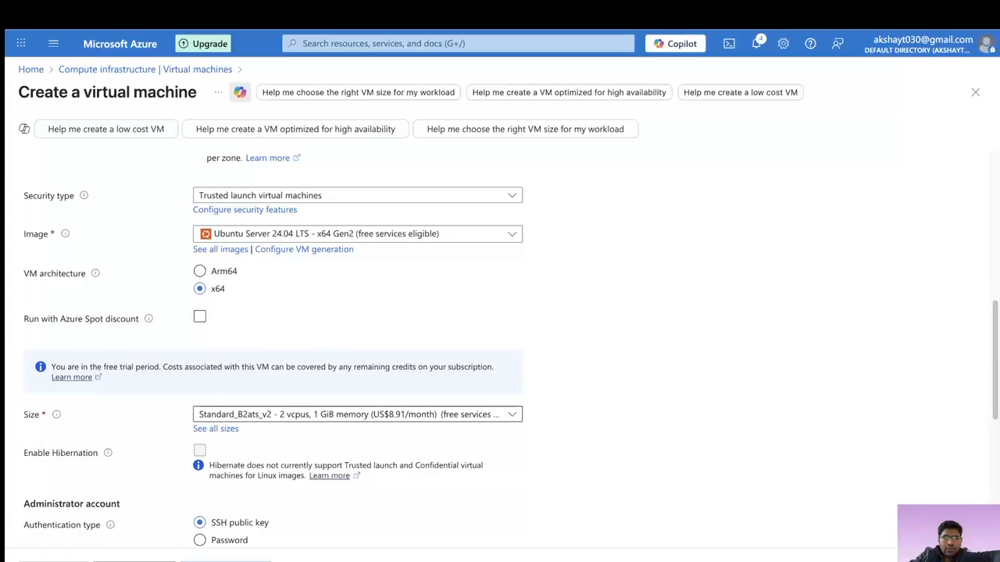
{"action": "left_click", "coordinate": [216, 429]}
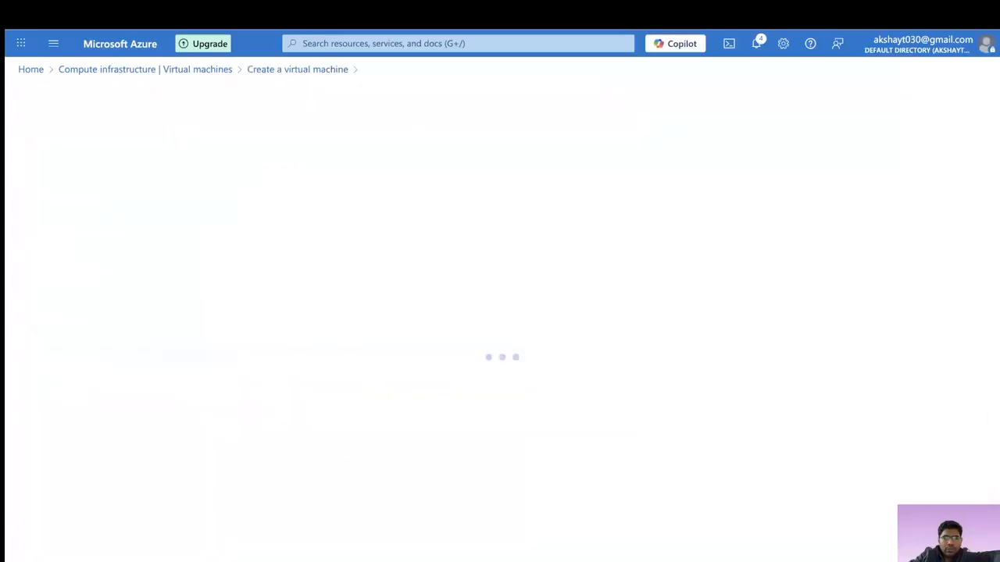
{"action": "scroll", "coordinate": [500, 377], "scroll_direction": "down", "scroll_amount": 1}
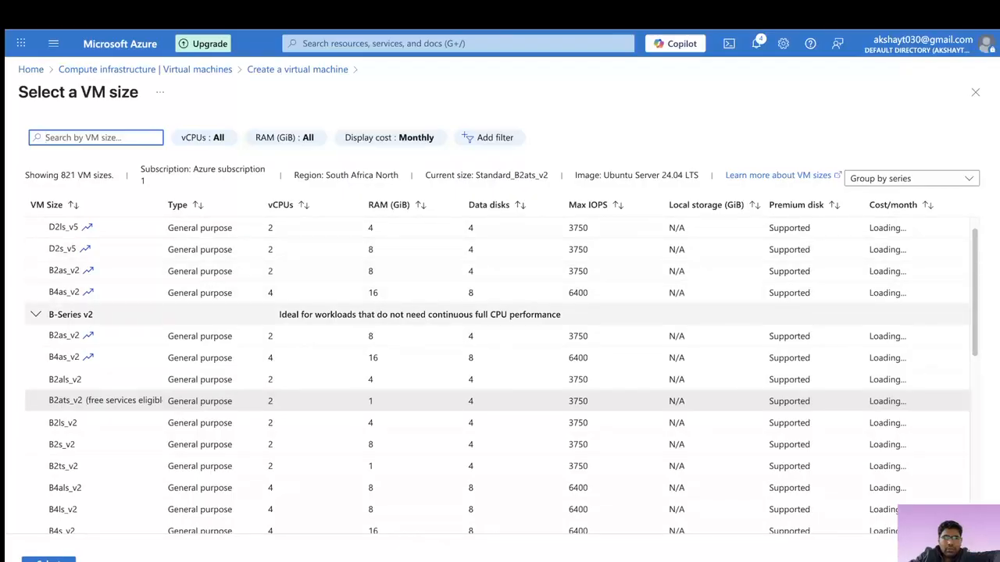
{"action": "scroll", "coordinate": [500, 329], "scroll_direction": "down", "scroll_amount": 1}
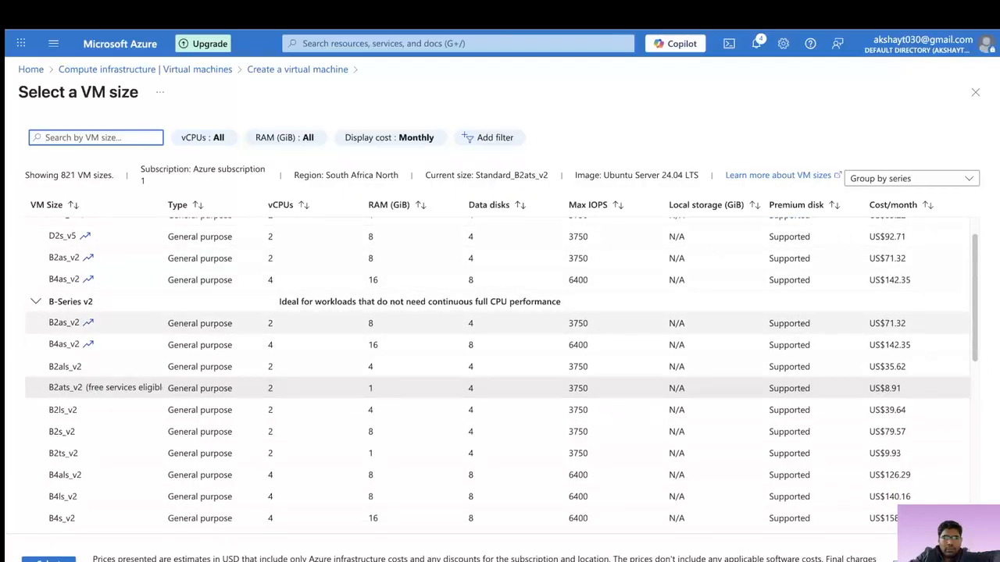
{"action": "scroll", "coordinate": [500, 388], "scroll_direction": "down", "scroll_amount": 1}
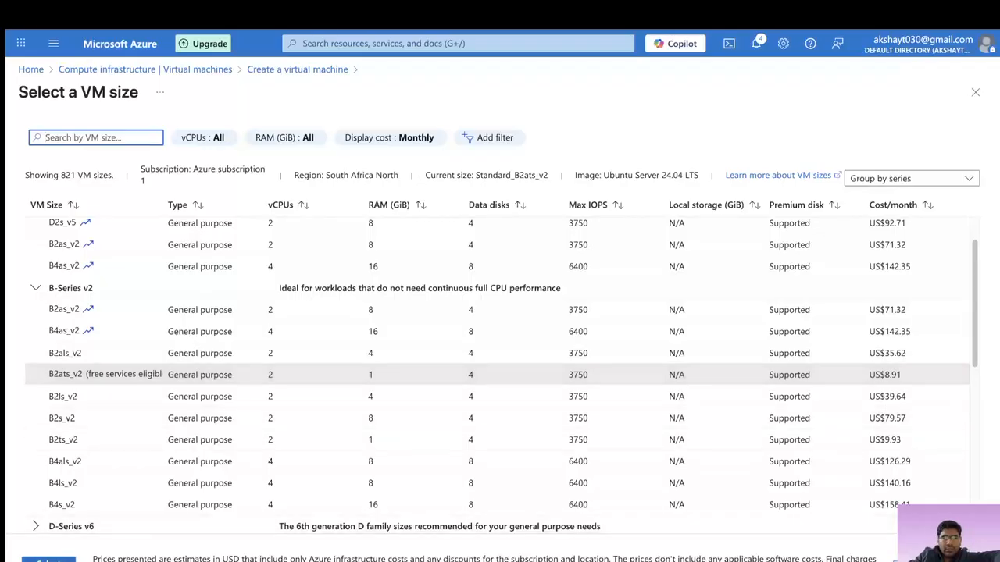
{"action": "left_click", "coordinate": [48, 560]}
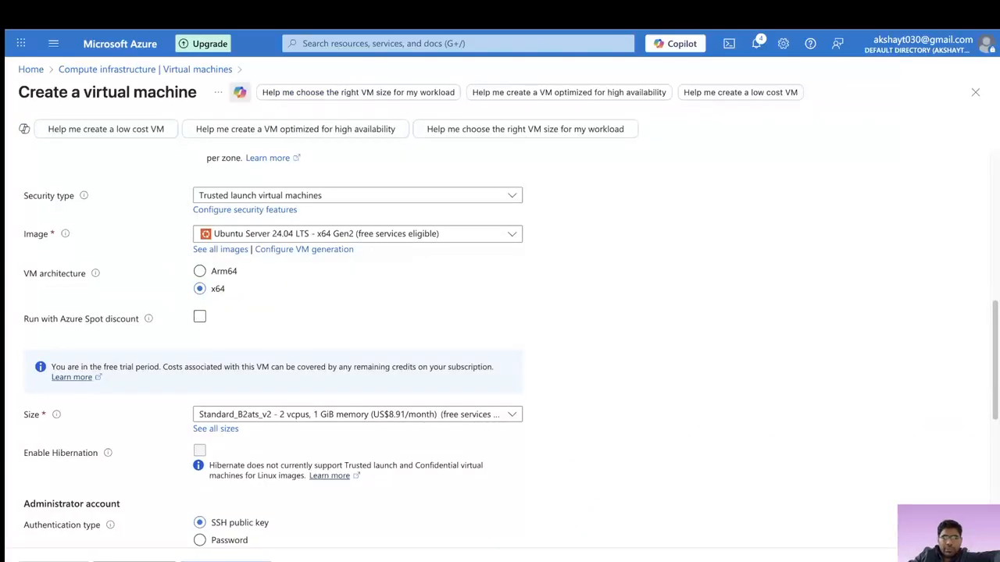
- Keep the SSH public key administrator settings and set the virtual machine's public inbound ports to None
{"action": "scroll", "coordinate": [500, 351], "scroll_direction": "down", "scroll_amount": 3}
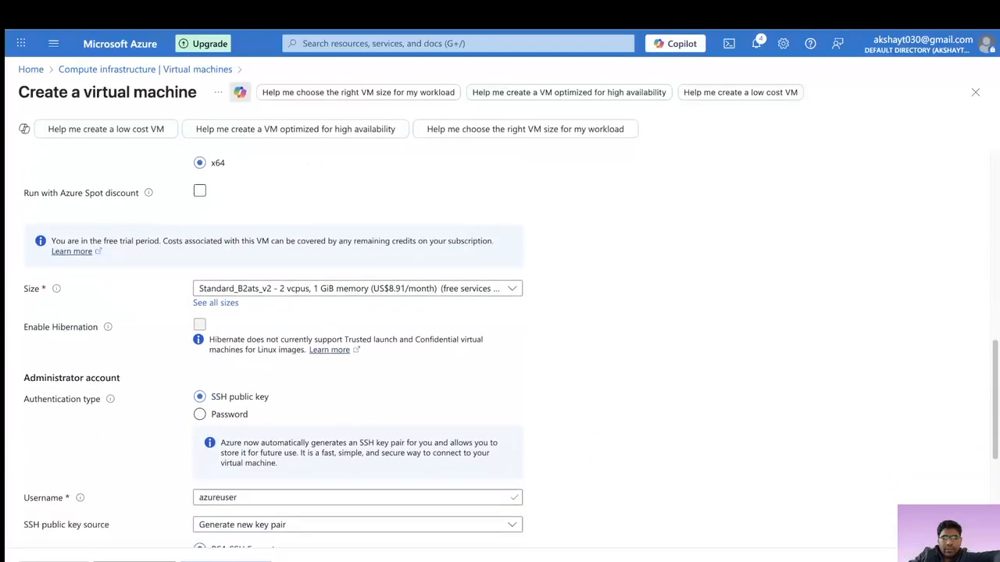
{"action": "scroll", "coordinate": [511, 351], "scroll_direction": "down", "scroll_amount": 1}
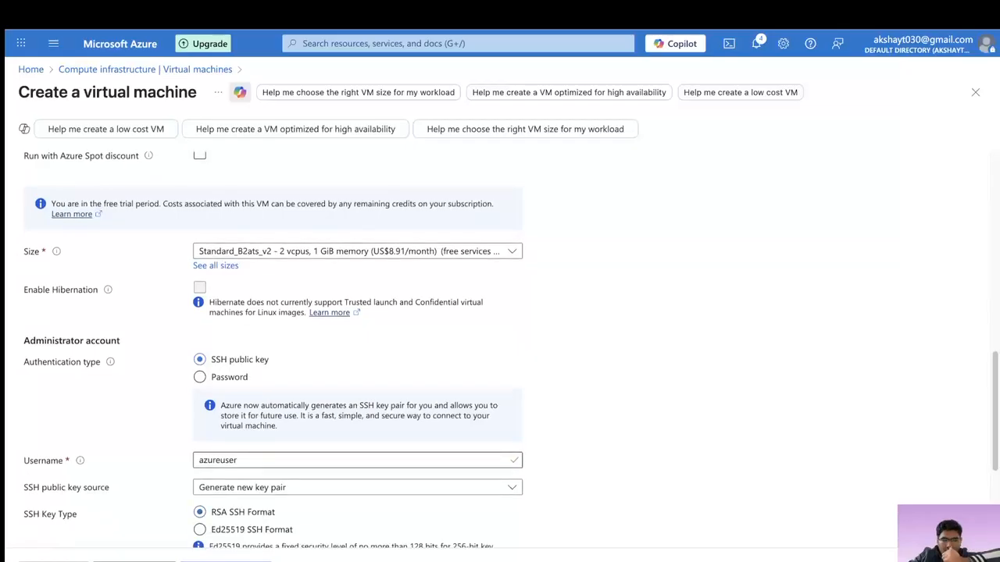
{"action": "scroll", "coordinate": [511, 351], "scroll_direction": "down", "scroll_amount": 3}
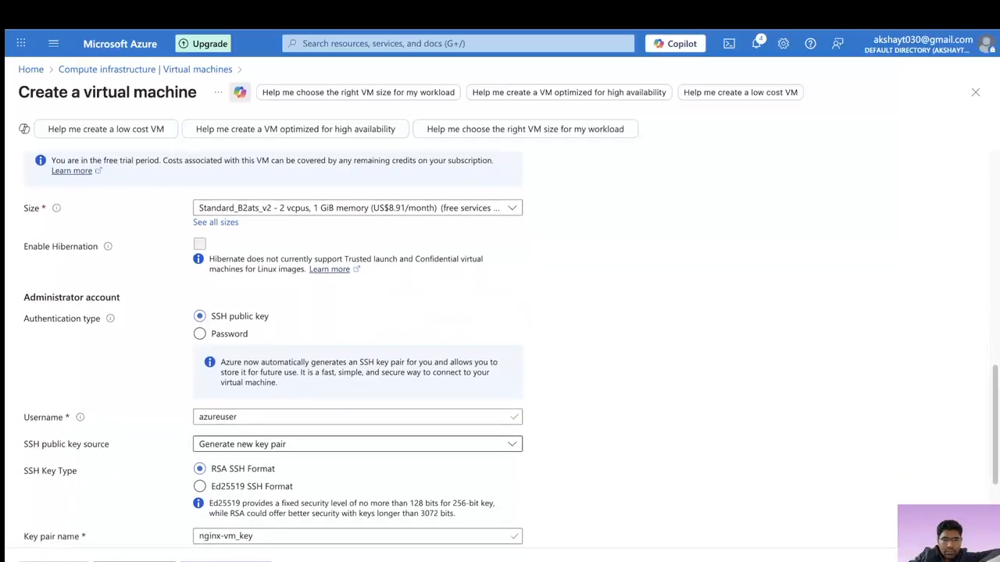
{"action": "scroll", "coordinate": [510, 415], "scroll_direction": "down", "scroll_amount": 2}
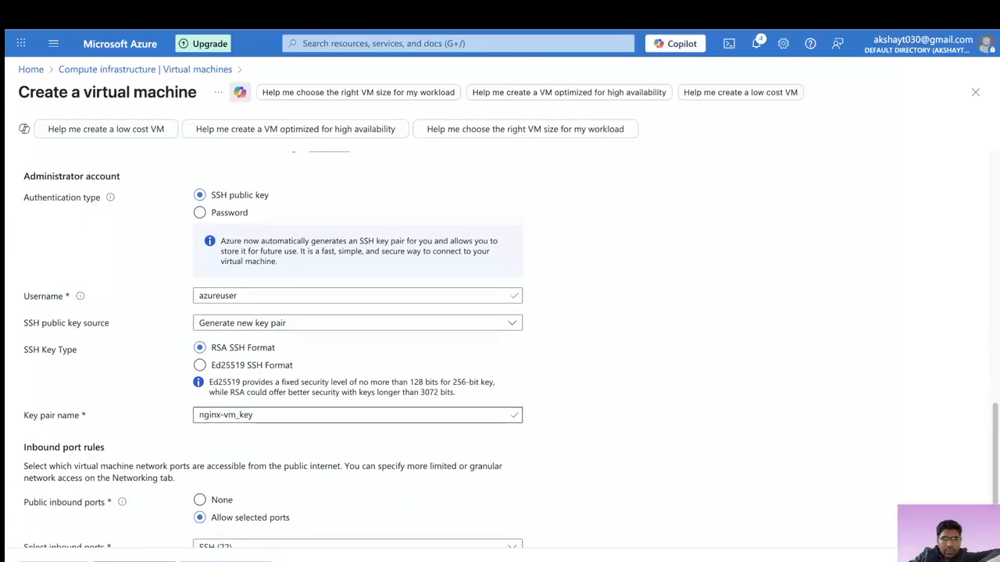
{"action": "scroll", "coordinate": [511, 415], "scroll_direction": "down", "scroll_amount": 1}
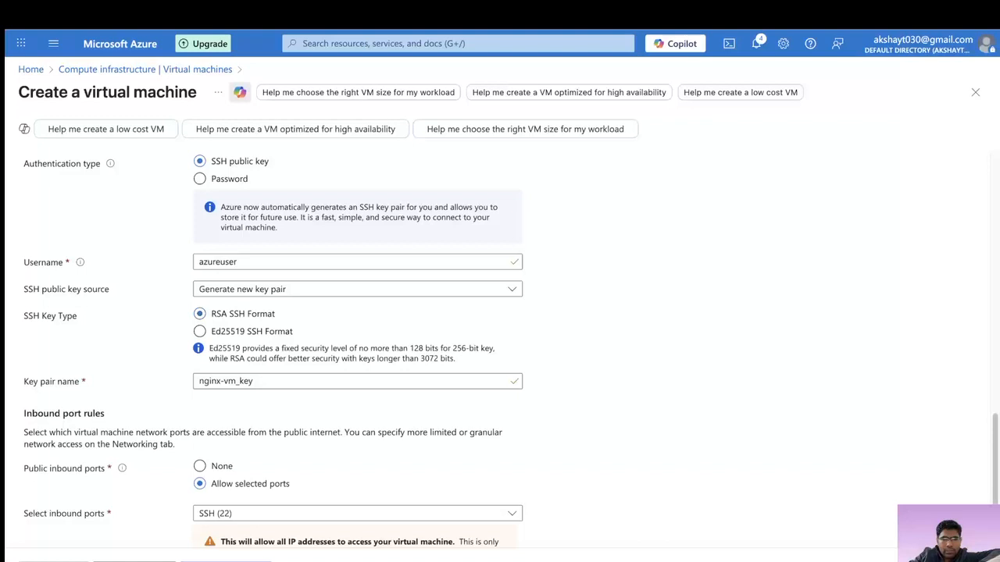
{"action": "scroll", "coordinate": [510, 349], "scroll_direction": "down", "scroll_amount": 1}
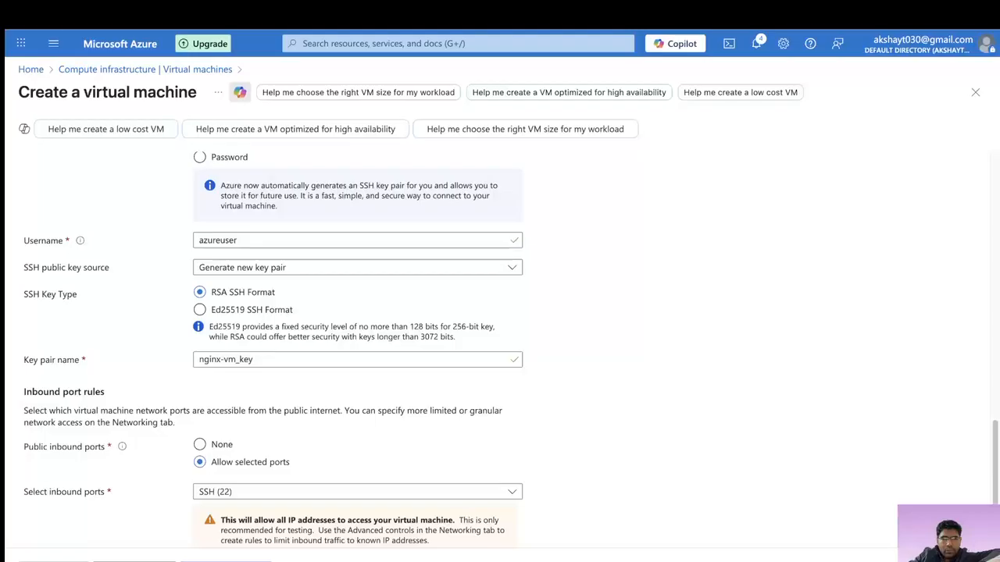
{"action": "scroll", "coordinate": [351, 347], "scroll_direction": "down", "scroll_amount": 1}
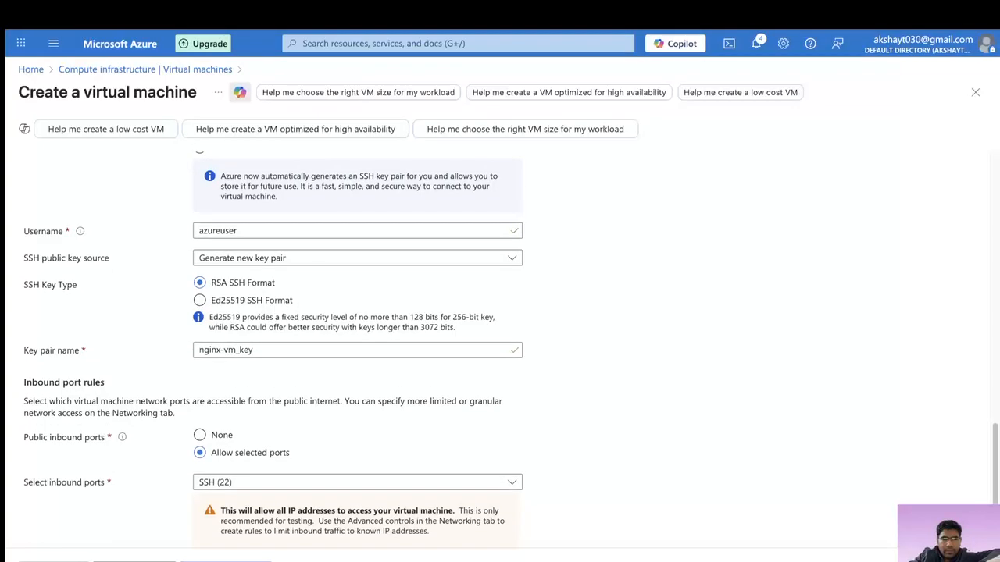
{"action": "scroll", "coordinate": [352, 347], "scroll_direction": "down", "scroll_amount": 1}
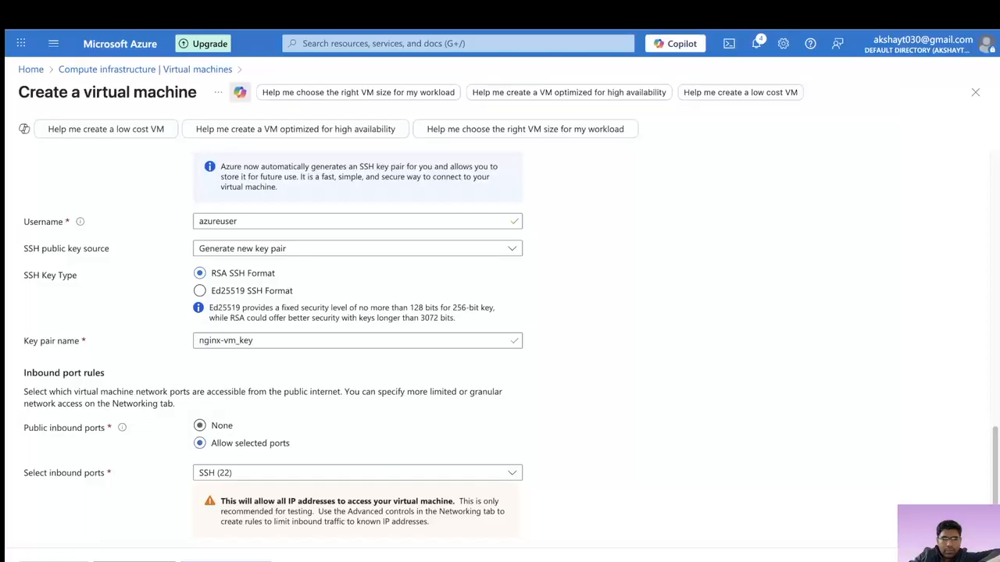
{"action": "left_click", "coordinate": [200, 426]}
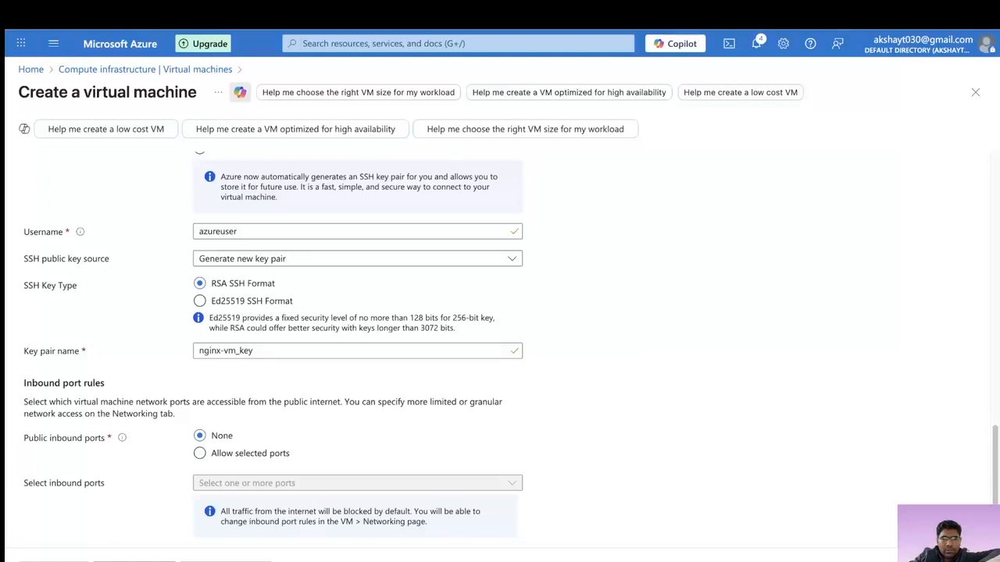
- Allow selected public inbound ports on the virtual machine and choose SSH (22)
{"action": "left_click", "coordinate": [200, 453]}
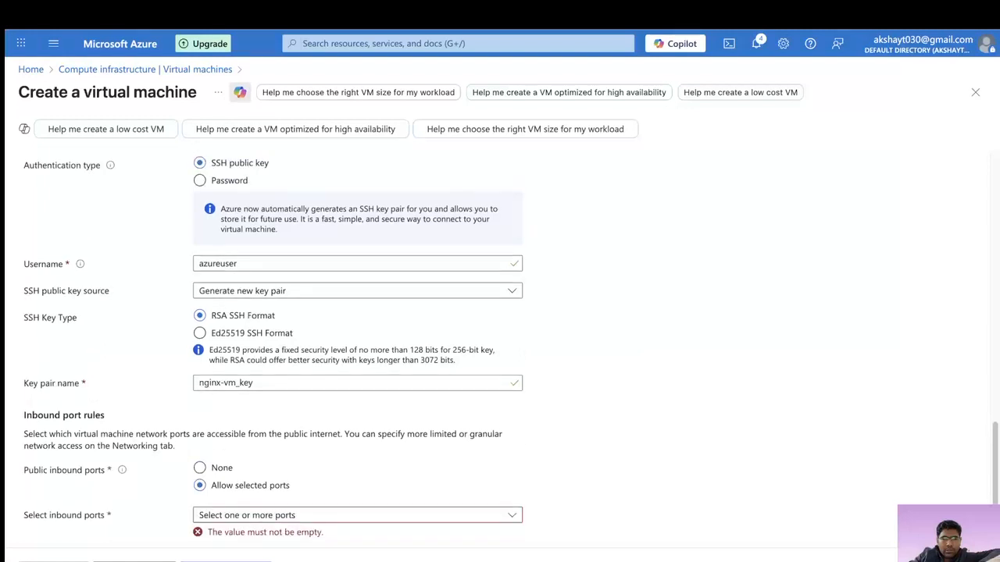
{"action": "left_click", "coordinate": [357, 515]}
{"action": "left_click", "coordinate": [205, 496]}
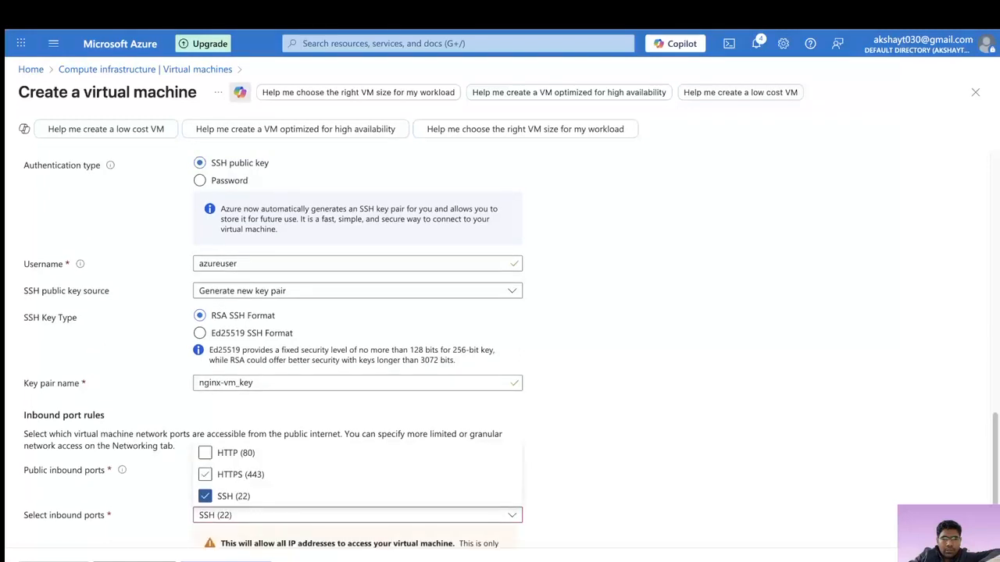
{"action": "left_click", "coordinate": [594, 475]}
{"action": "scroll", "coordinate": [594, 475], "scroll_direction": "down", "scroll_amount": 1}
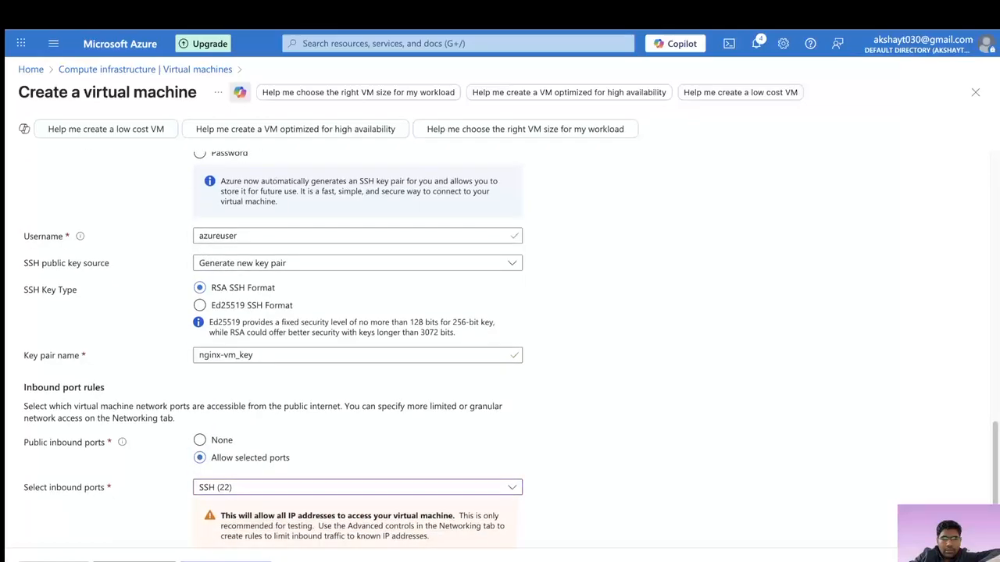
{"action": "scroll", "coordinate": [273, 344], "scroll_direction": "down", "scroll_amount": 1}
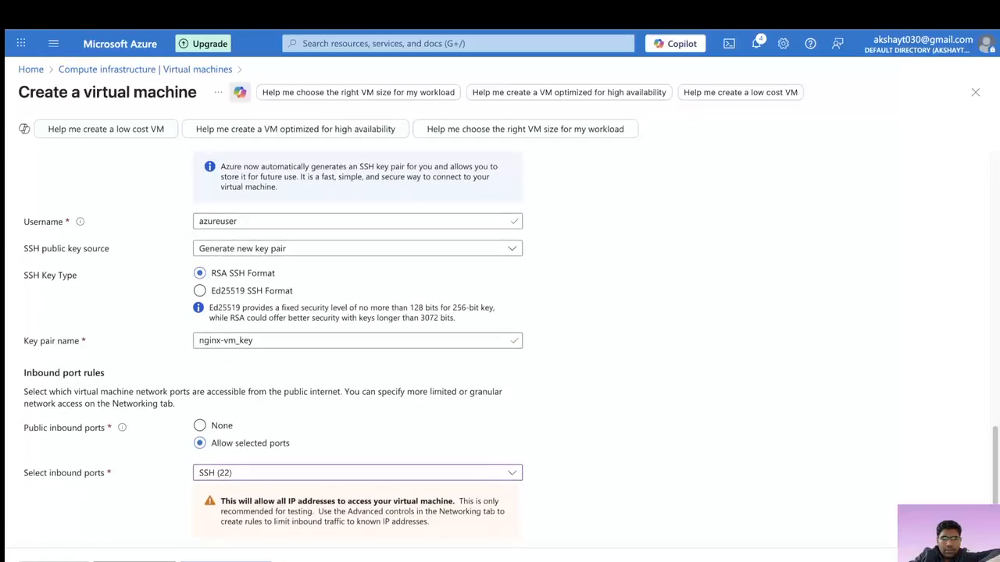
- Set the public inbound ports back to None and look over the virtual machine's basic settings
{"action": "left_click", "coordinate": [200, 425]}
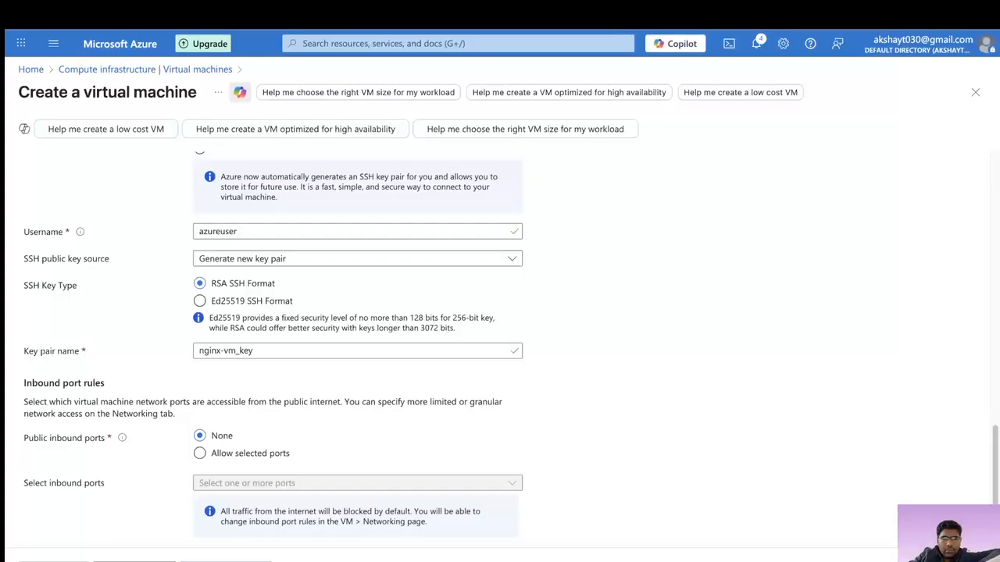
{"action": "scroll", "coordinate": [200, 437], "scroll_direction": "up", "scroll_amount": 10}
{"action": "scroll", "coordinate": [200, 438], "scroll_direction": "down", "scroll_amount": 10}
- Validate and create the virtual machine, generating a new key pair and downloading its private key
{"action": "left_click", "coordinate": [226, 561]}
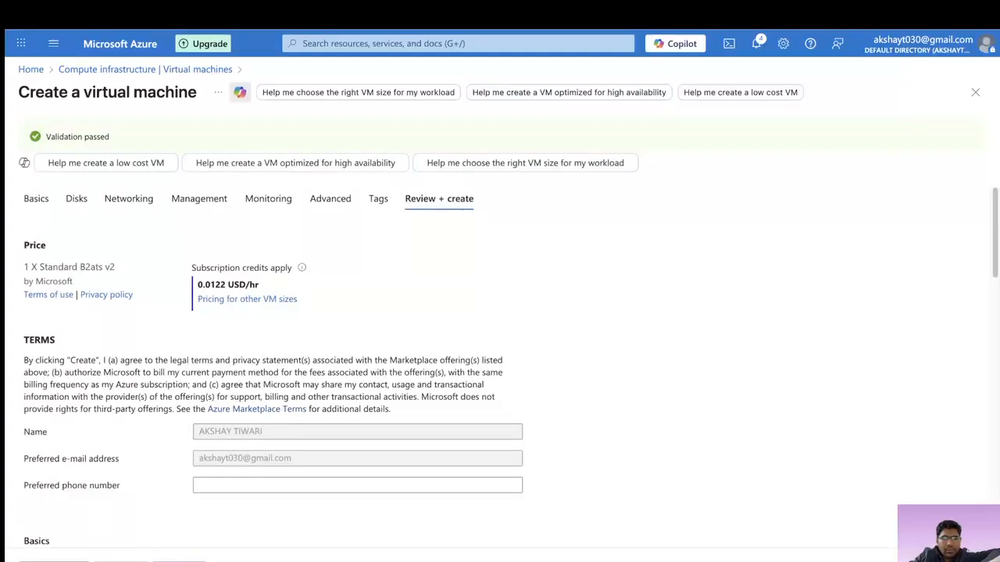
{"action": "left_click", "coordinate": [54, 561]}
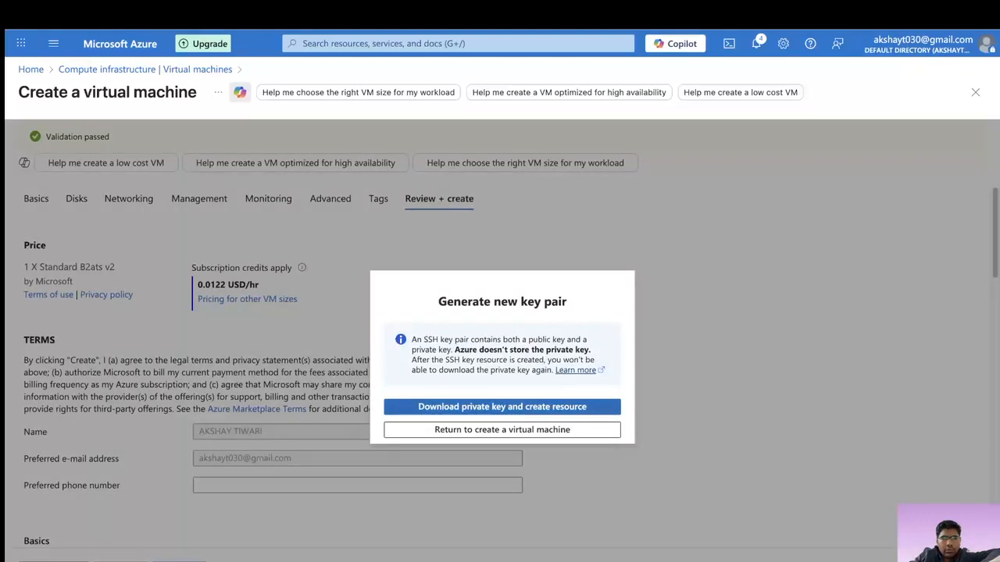
{"action": "left_click", "coordinate": [502, 407]}
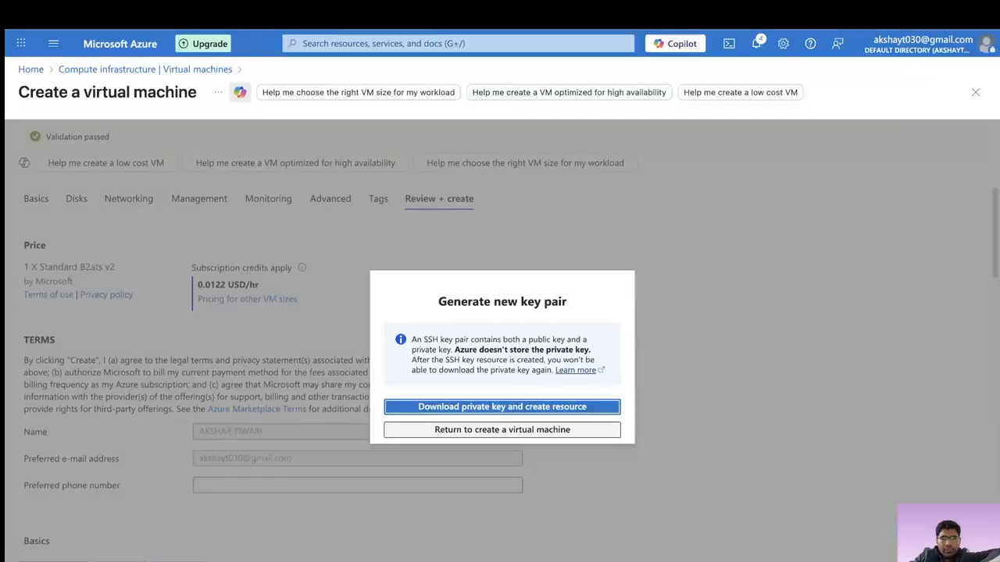
{"action": "left_click", "coordinate": [503, 407]}
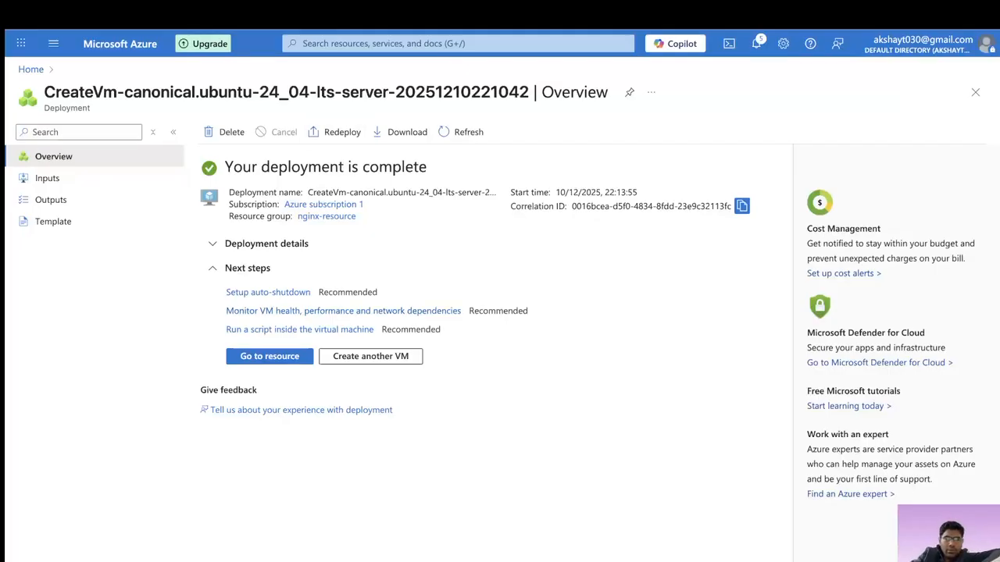
- Open the overview of the deployed nginx-vm resource and highlight its virtual machine type label
{"action": "left_click", "coordinate": [269, 356]}
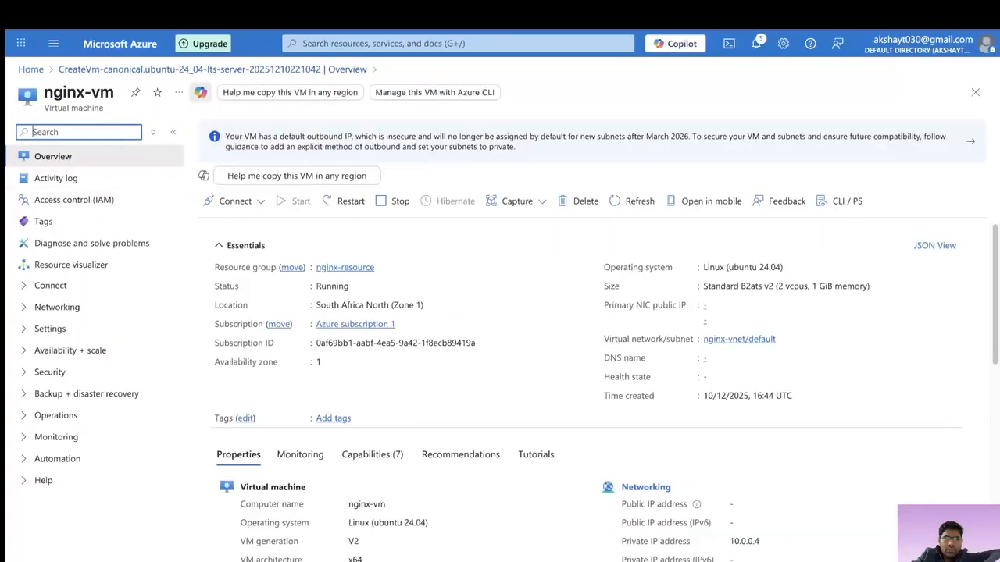
{"action": "left_click_drag", "start_coordinate": [44, 107], "coordinate": [105, 107]}
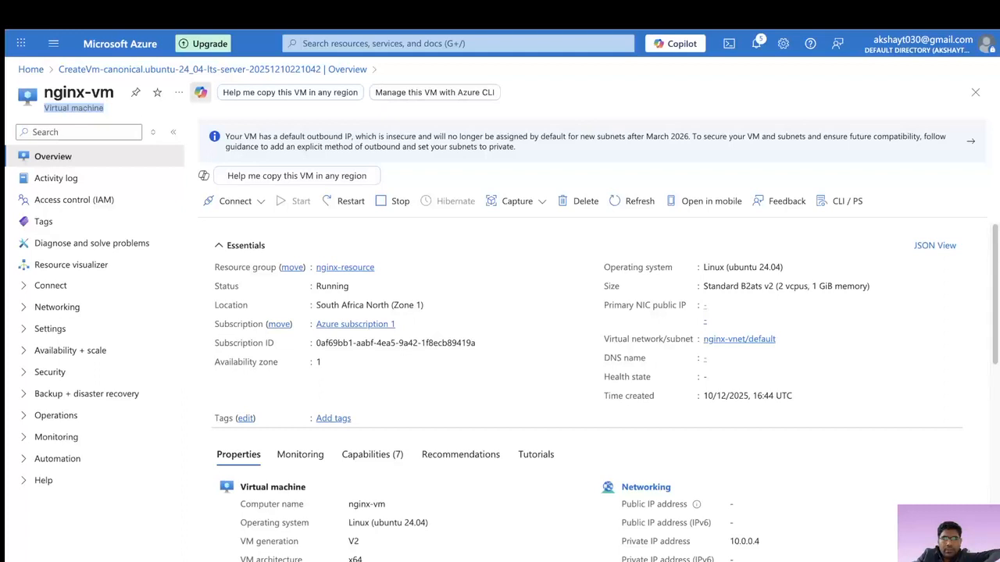
- Examine the nginx-vm overview for its primary NIC public IP and networking properties
{"action": "left_click", "coordinate": [715, 305]}
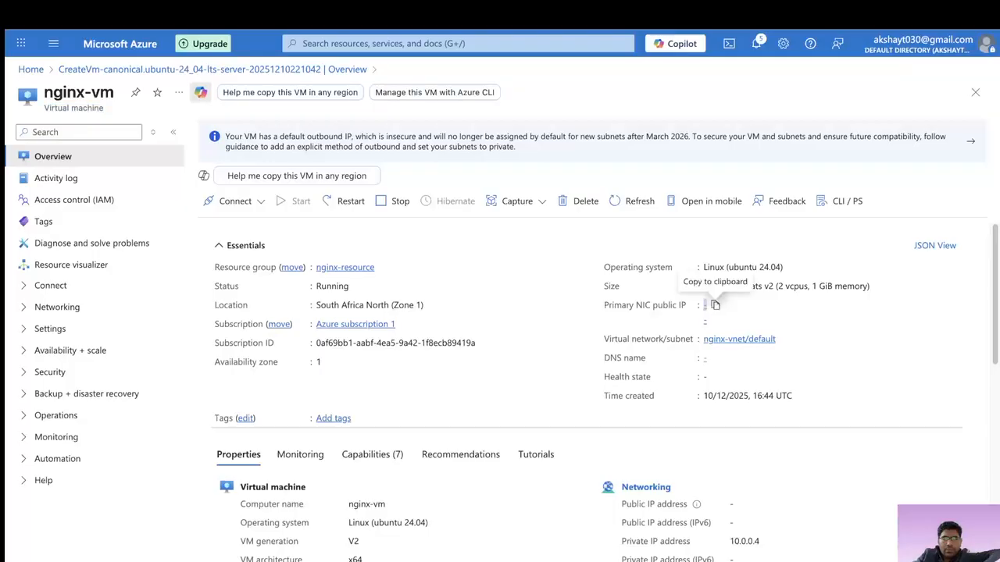
{"action": "left_click_drag", "start_coordinate": [710, 306], "coordinate": [703, 305]}
{"action": "left_click", "coordinate": [812, 361]}
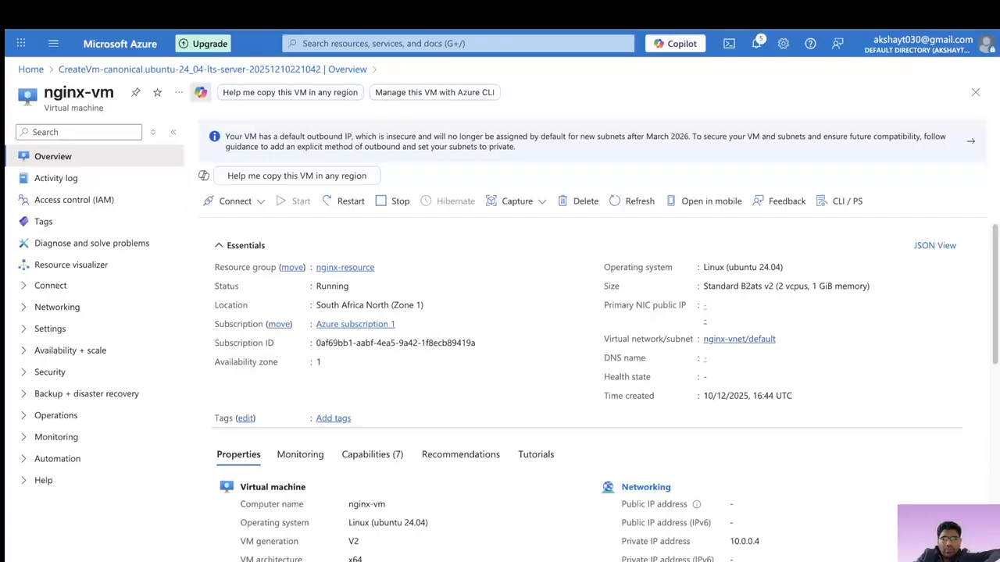
{"action": "scroll", "coordinate": [586, 352], "scroll_direction": "down", "scroll_amount": 1}
{"action": "scroll", "coordinate": [586, 391], "scroll_direction": "down", "scroll_amount": 1}
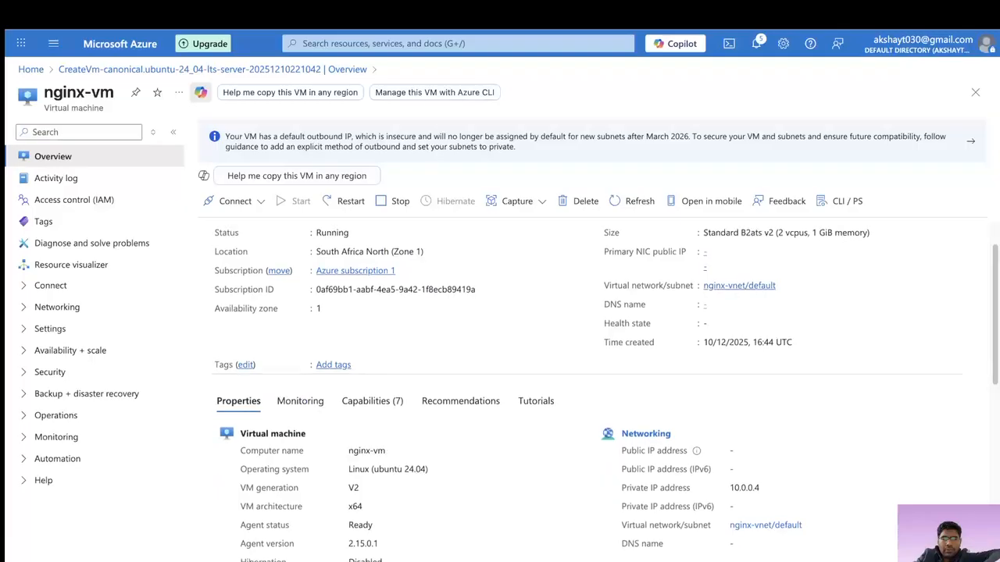
{"action": "scroll", "coordinate": [586, 351], "scroll_direction": "up", "scroll_amount": 1}
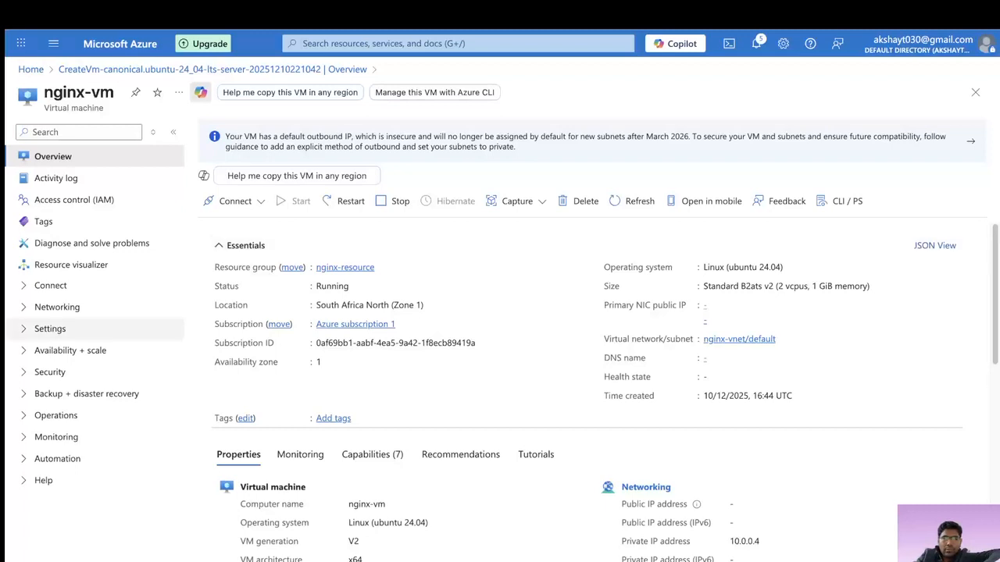
- Open the Bastion connection page of nginx-vm and enter azureuser as the username
{"action": "left_click", "coordinate": [51, 285]}
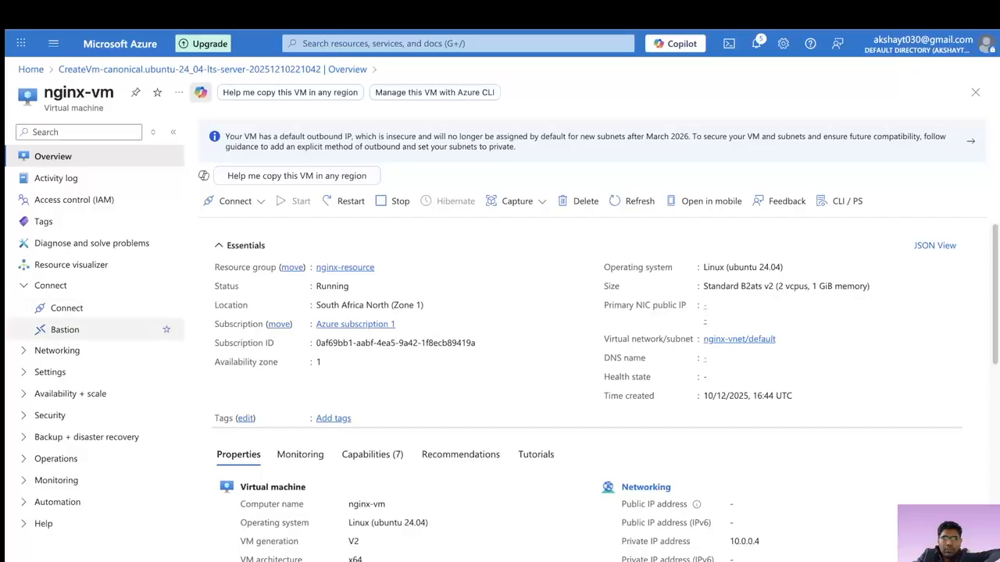
{"action": "left_click", "coordinate": [65, 329]}
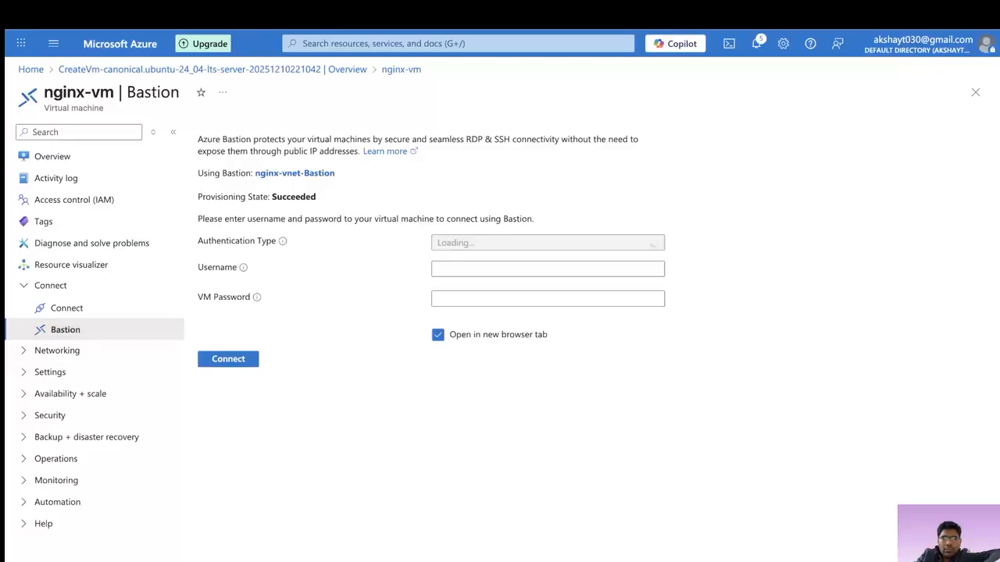
{"action": "left_click", "coordinate": [548, 268]}
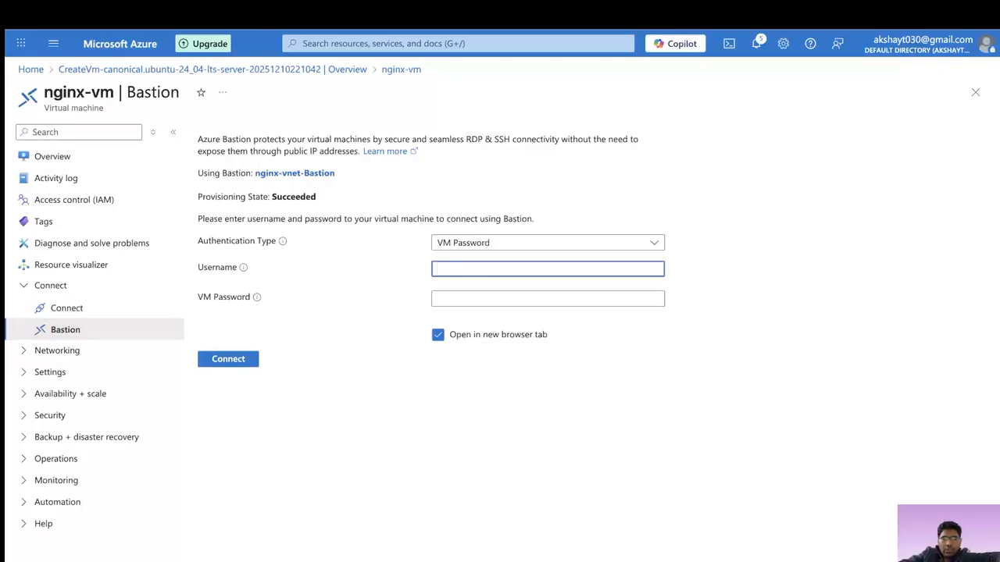
{"action": "type", "text": "azur"}
{"action": "key", "text": "BackSpace"}
{"action": "key", "text": "BackSpace"}
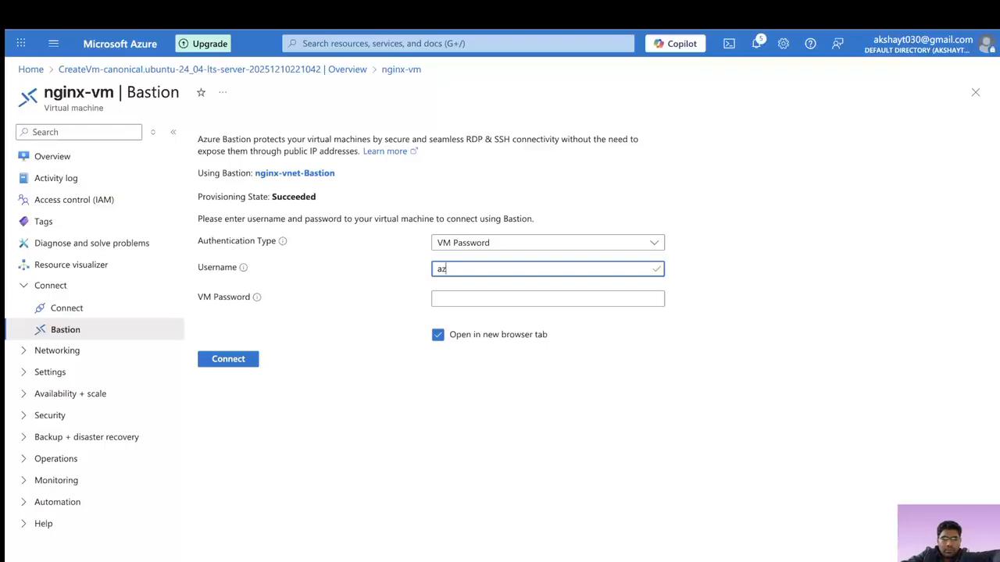
{"action": "type", "text": "ureus"}
{"action": "type", "text": "er"}
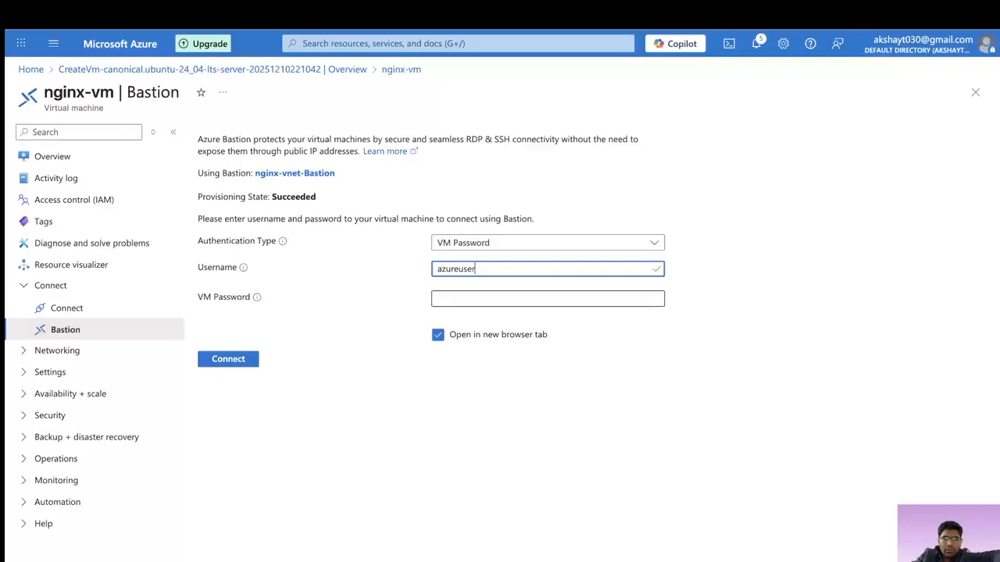
- Connect through Bastion using SSH Private Key from Local File with nginx-vm_key.pem, retrying if the session window is blocked
{"action": "left_click", "coordinate": [548, 243]}
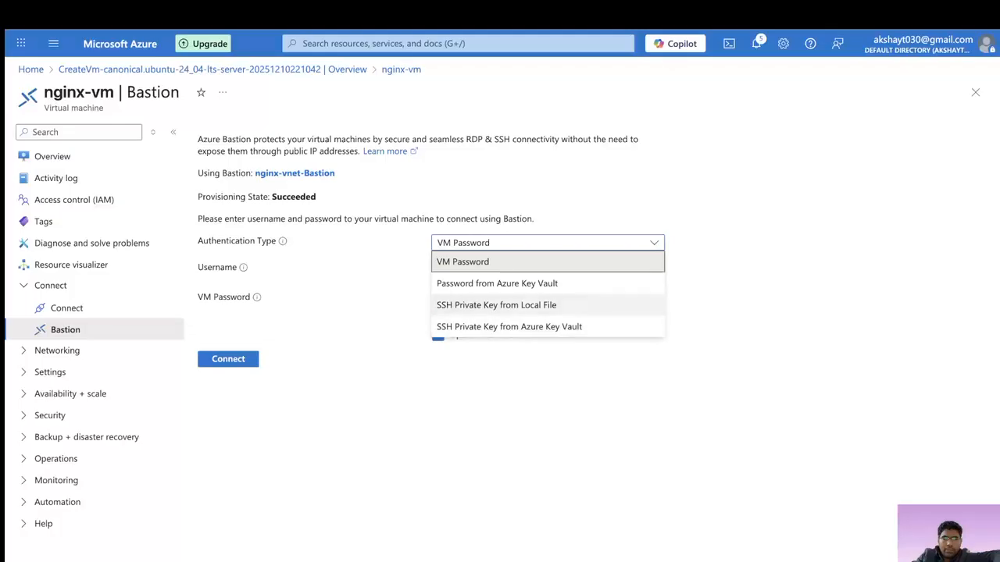
{"action": "left_click", "coordinate": [496, 305]}
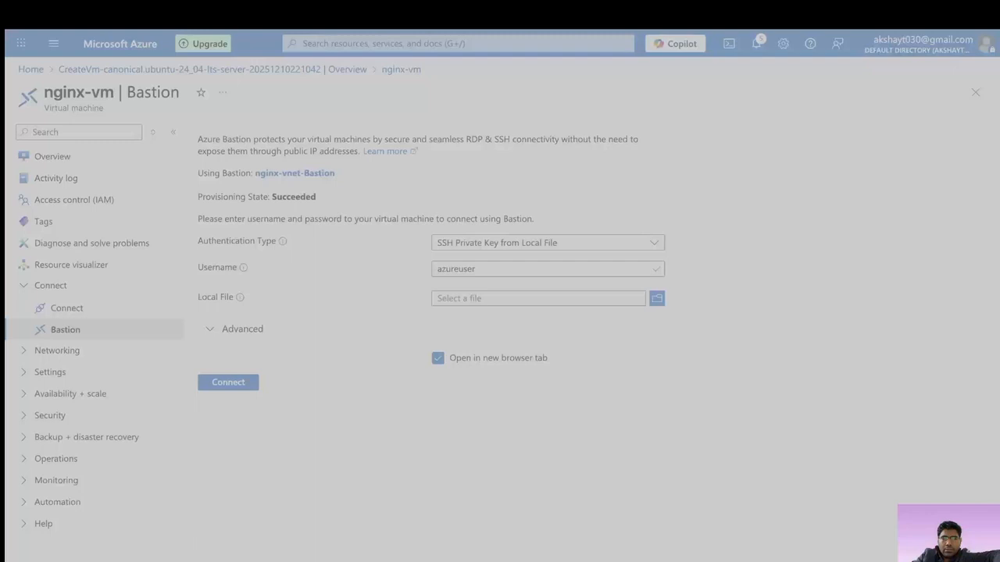
{"action": "key", "text": "Return"}
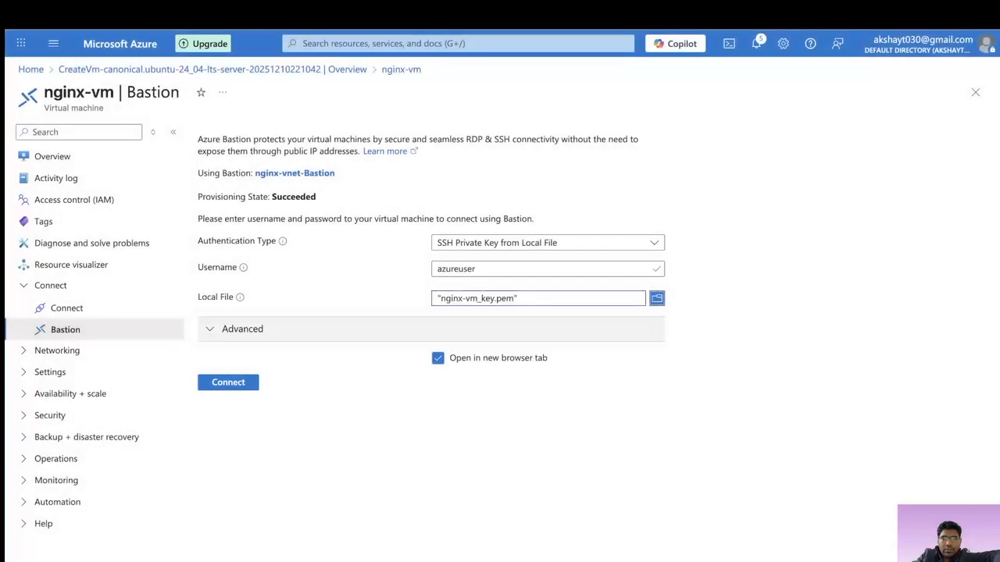
{"action": "left_click", "coordinate": [228, 383]}
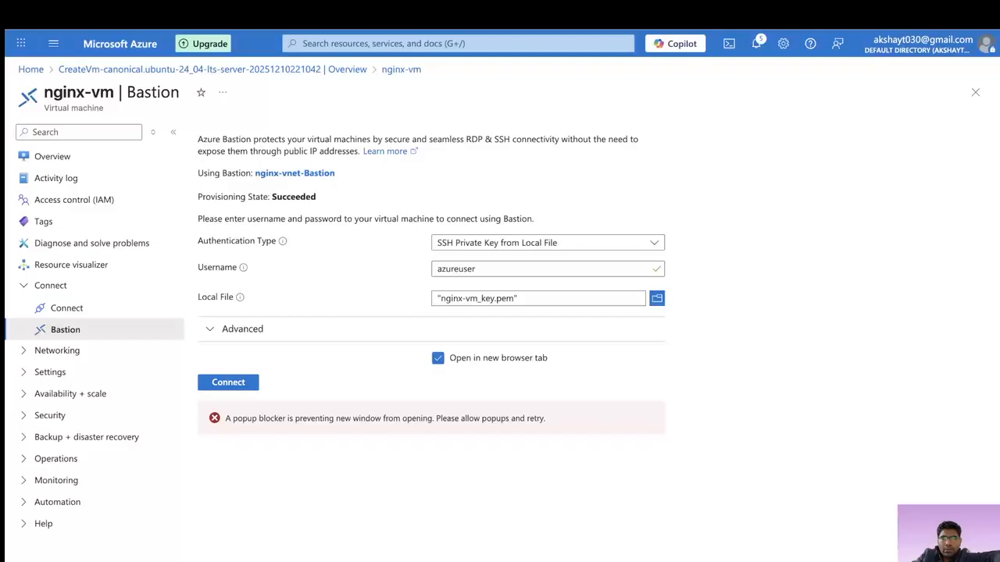
{"action": "left_click", "coordinate": [209, 382]}
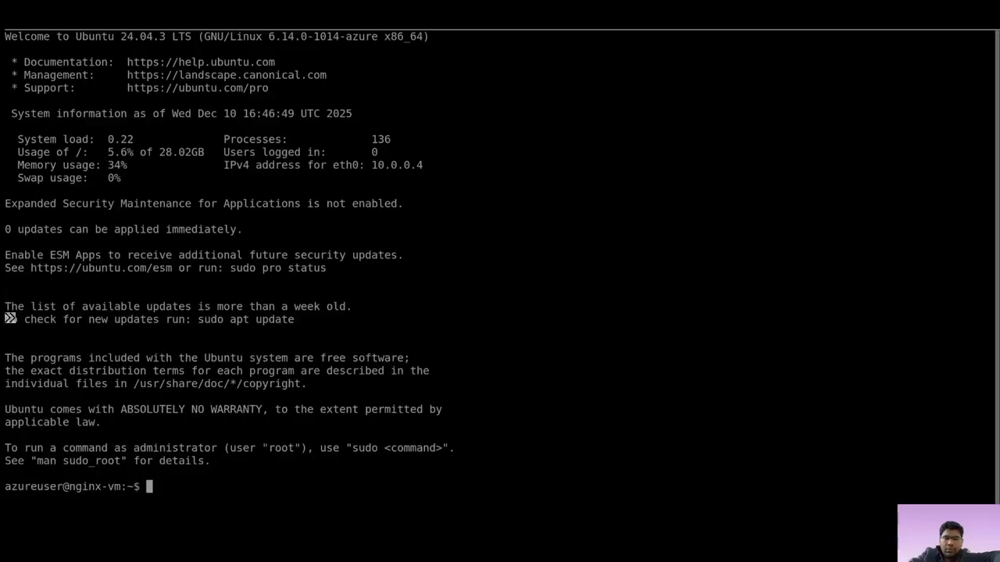
- Switch to a root login shell on nginx-vm with sudo su -
{"action": "type", "text": "sudo"}
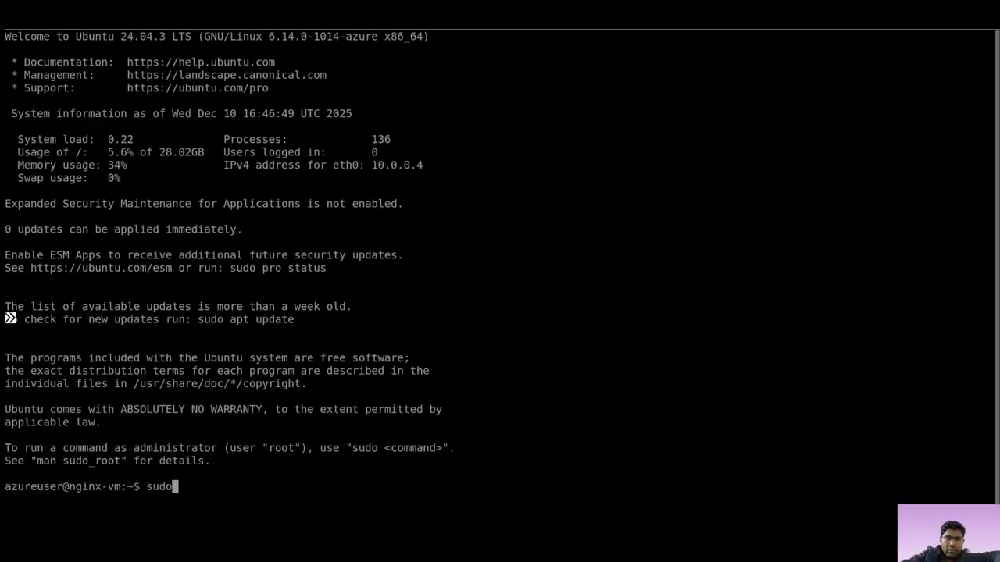
{"action": "type", "text": " su -"}
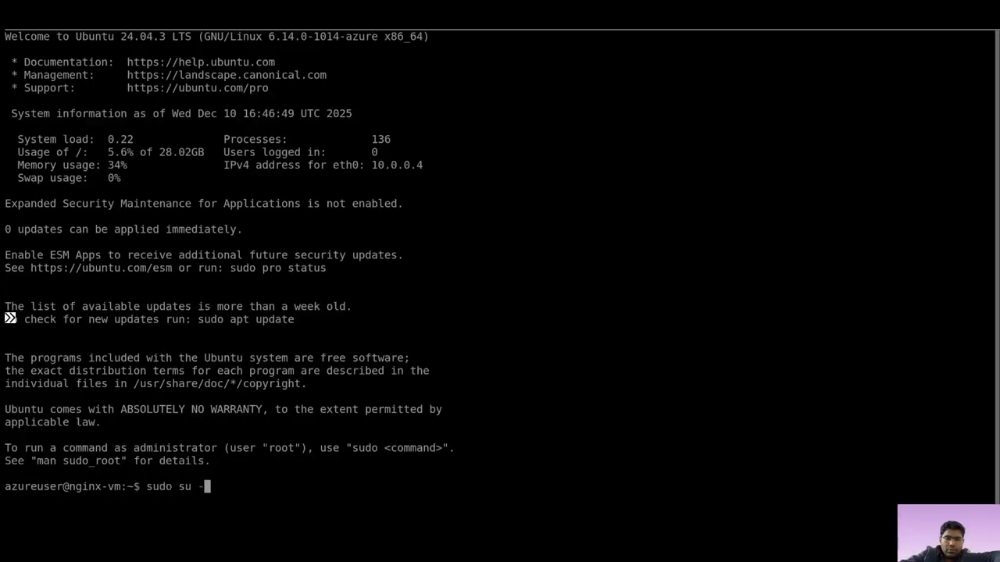
{"action": "key", "text": "Return"}
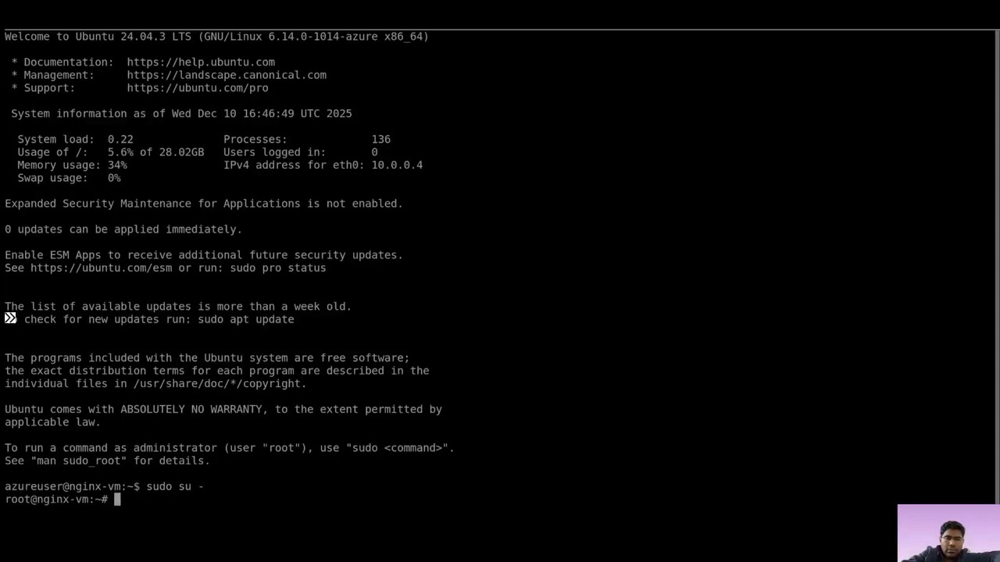
- Refresh the package lists with apt-get update
{"action": "type", "text": "apt"}
{"action": "type", "text": "-get udpate"}
{"action": "key", "text": "BackSpace"}
{"action": "key", "text": "BackSpace"}
{"action": "key", "text": "BackSpace"}
{"action": "key", "text": "BackSpace"}
{"action": "key", "text": "BackSpace"}
{"action": "type", "text": "pdate"}
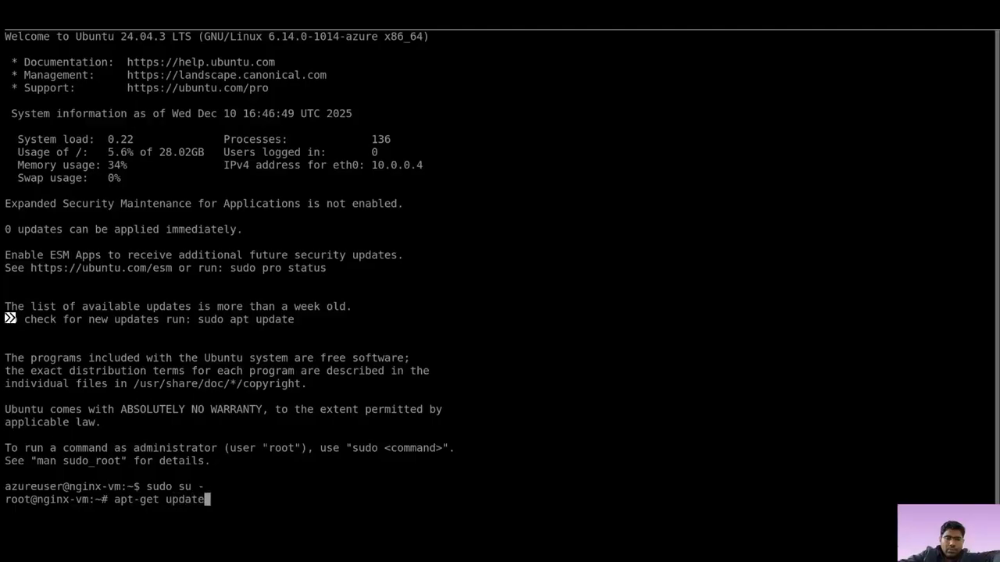
{"action": "key", "text": "Return"}
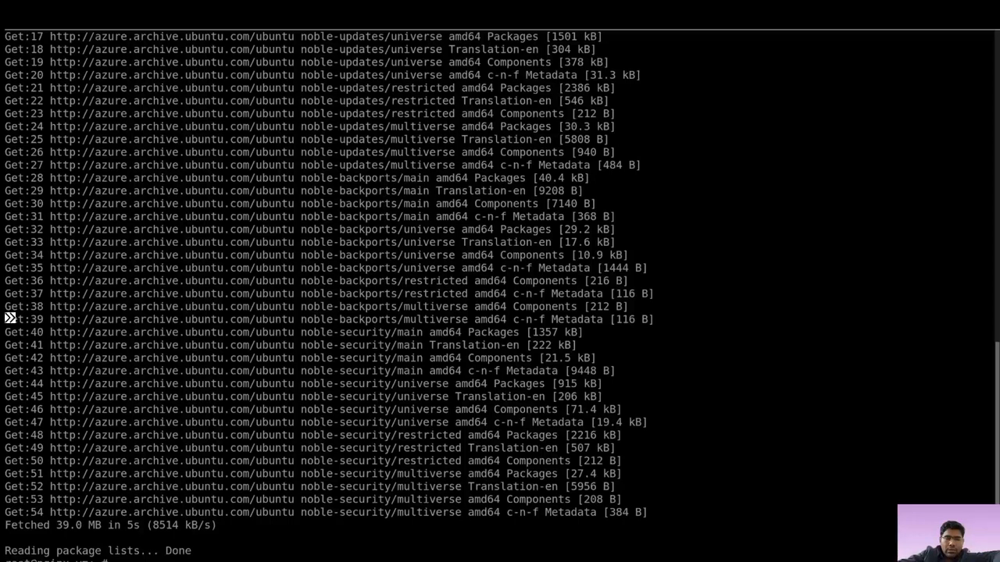
- Install nginx with apt-get install nginx and accept the installation with y
{"action": "key", "text": "Return"}
{"action": "type", "text": "apt-get install nginx"}
{"action": "key", "text": "Return"}
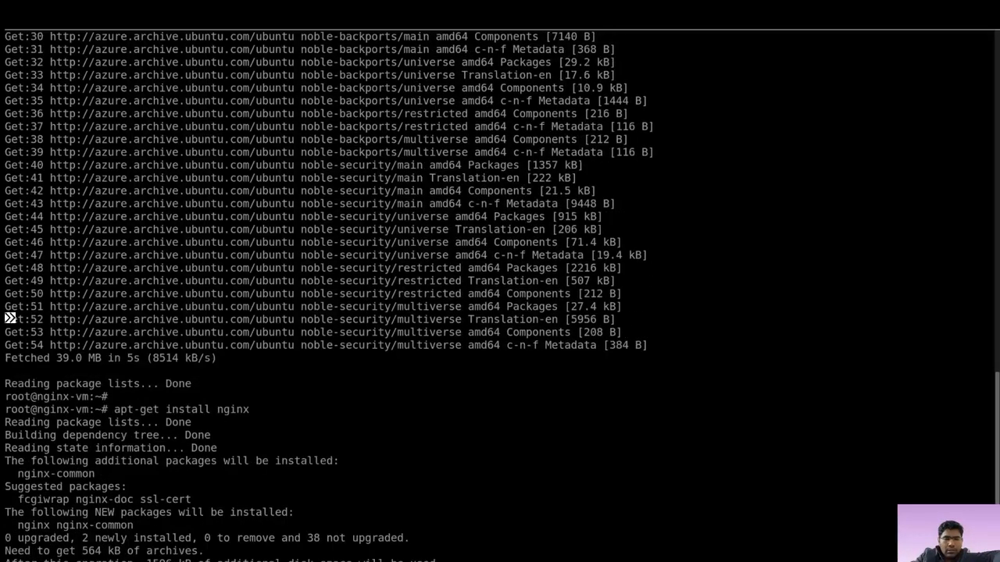
{"action": "type", "text": "y"}
{"action": "key", "text": "Return"}
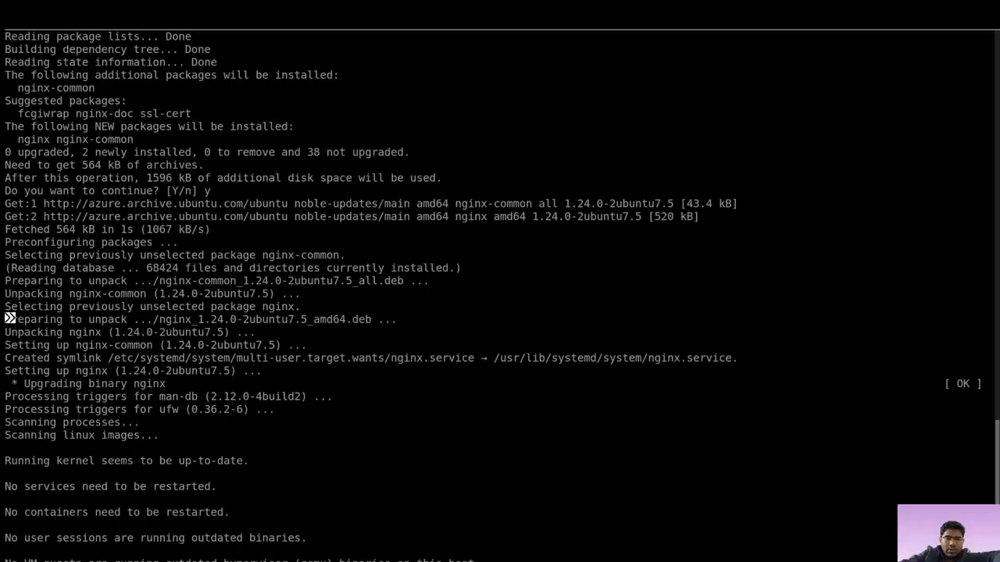
- Check the state of the nginx service with systemctl status nginx
{"action": "key", "text": "Return"}
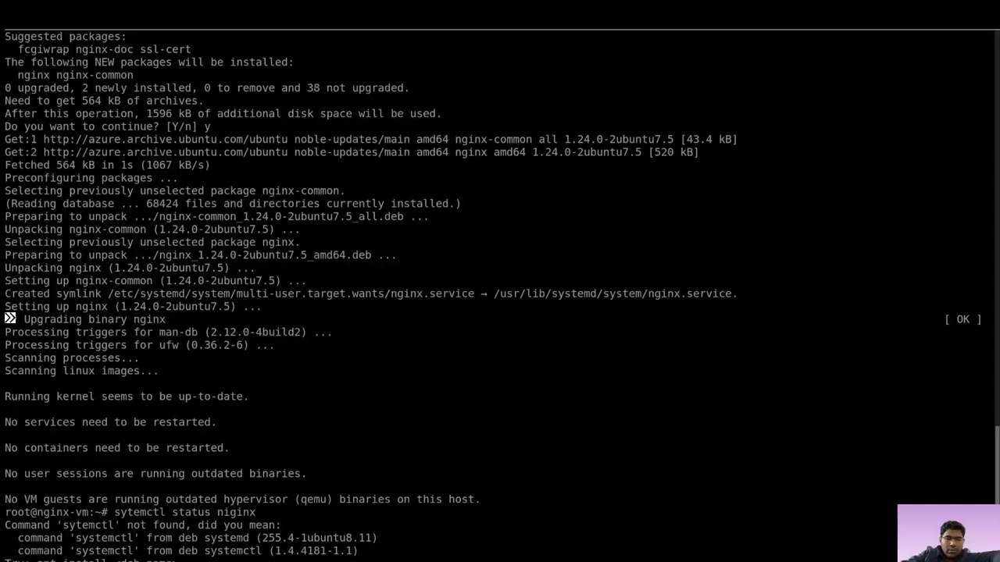
{"action": "type", "text": "systemctl status nginx"}
{"action": "key", "text": "Return"}
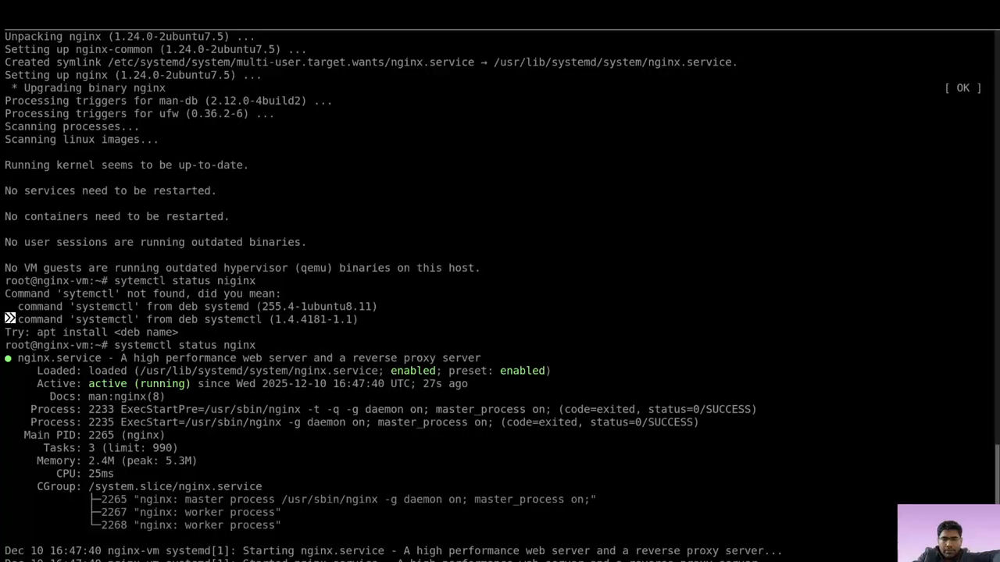
- Change to the /var/www/html/ directory and list its files
{"action": "key", "text": "Return"}
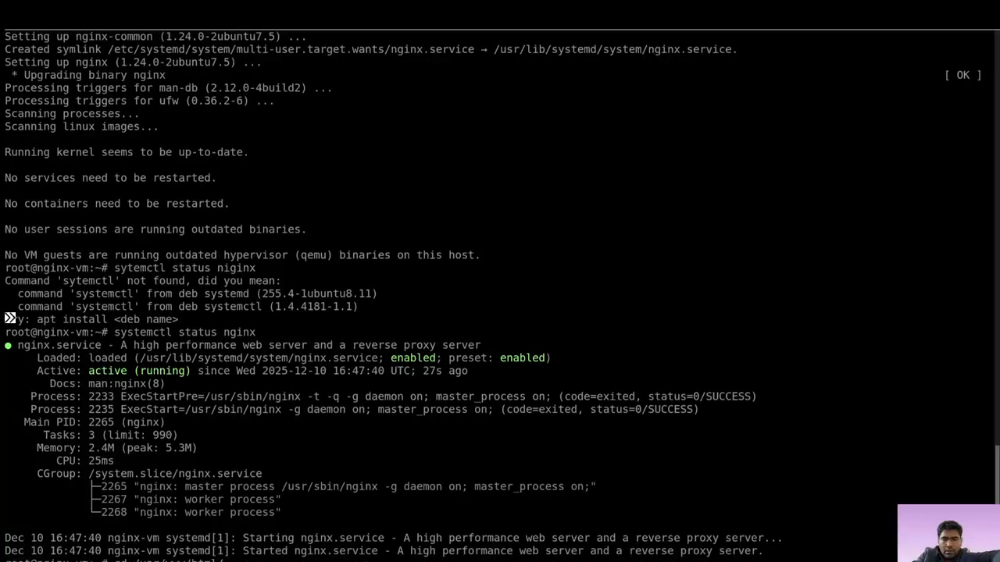
{"action": "type", "text": "ls"}
{"action": "key", "text": "Return"}
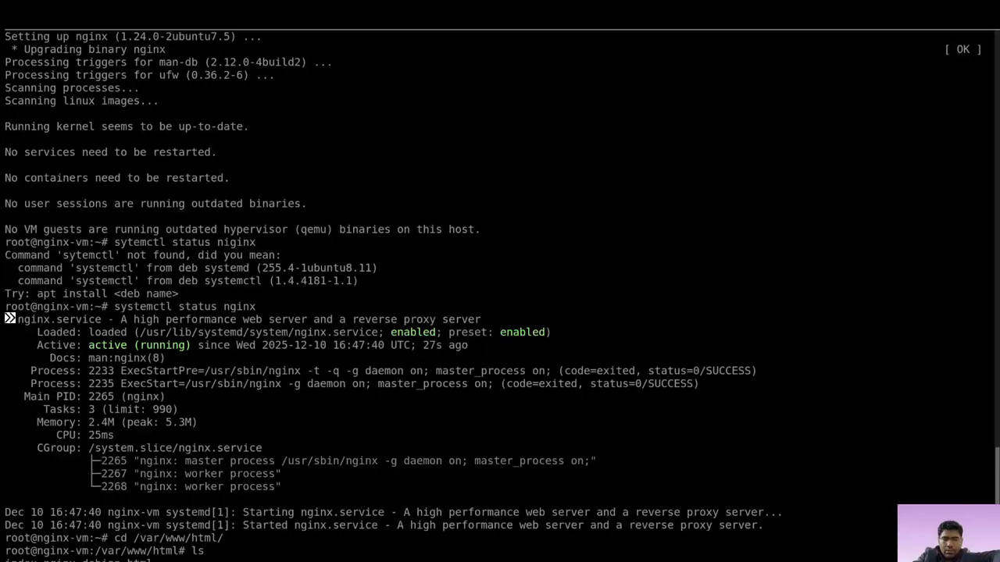
- Create index.html in the text editor and insert an empty <h1></h1> tag pair
{"action": "scroll", "coordinate": [500, 297], "scroll_direction": "down", "scroll_amount": 1}
{"action": "key", "text": "Return"}
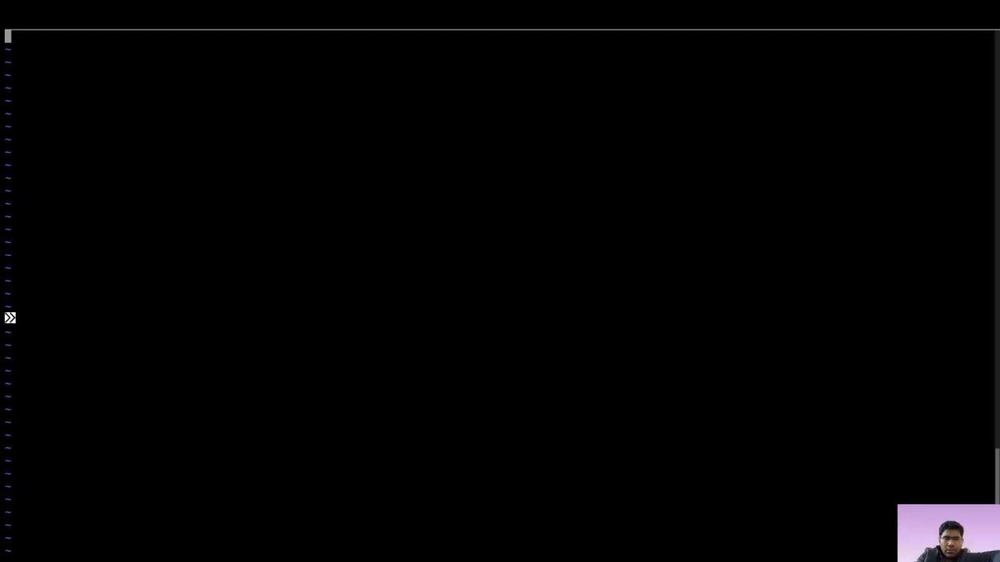
{"action": "type", "text": "<h1"}
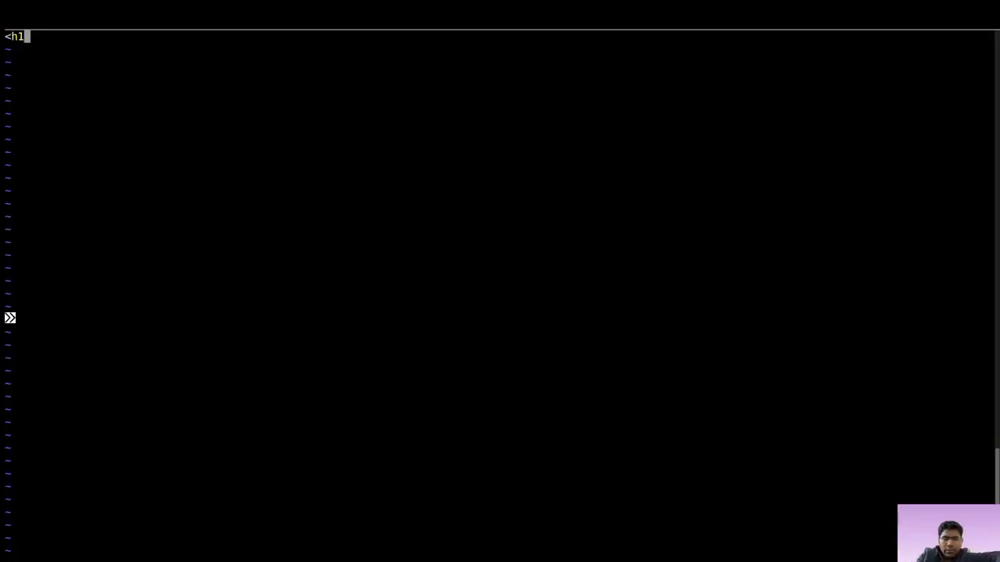
{"action": "type", "text": "></h1>"}
{"action": "key", "text": "Left"}
{"action": "key", "text": "Left"}
{"action": "key", "text": "Left"}
{"action": "key", "text": "Left"}
{"action": "key", "text": "Left"}
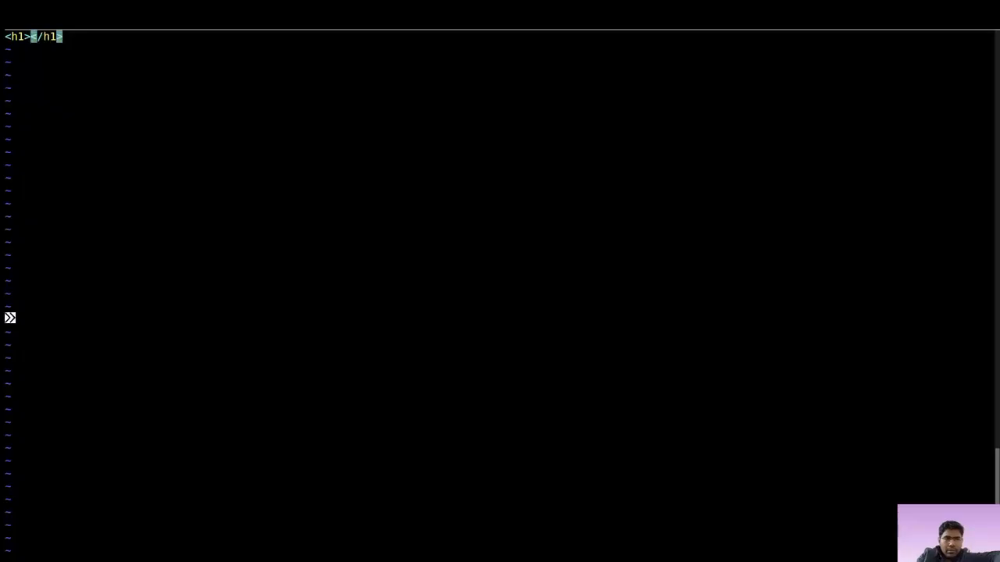
- Fill the h1 heading with the text "ai code expploration demo"
{"action": "type", "text": "ai code expo"}
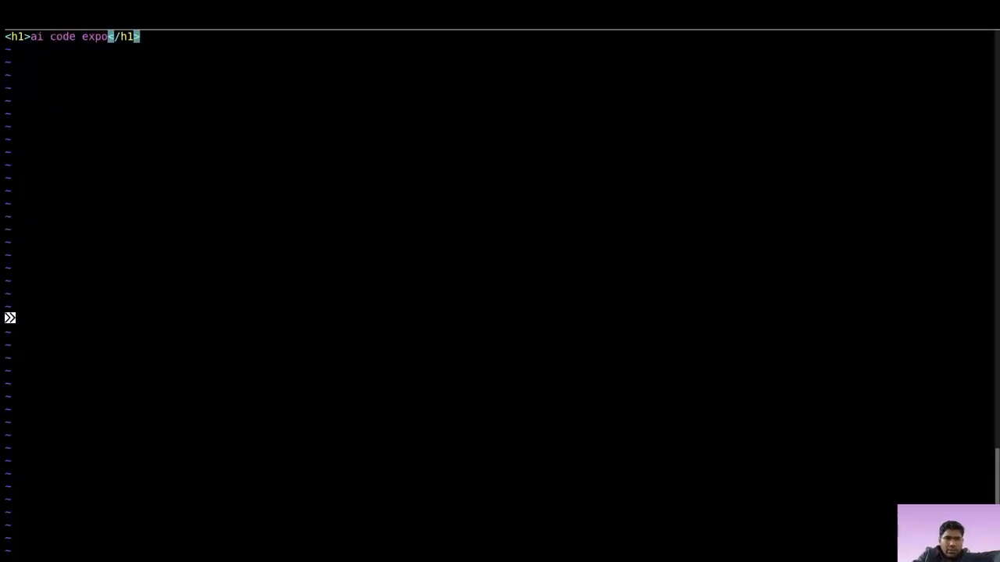
{"action": "key", "text": "BackSpace"}
{"action": "type", "text": "ploration "}
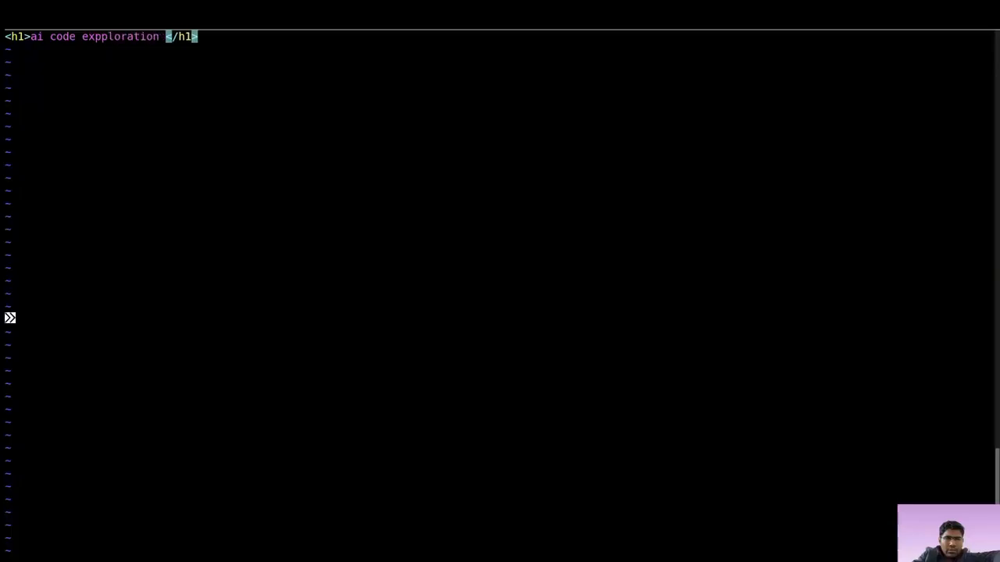
{"action": "type", "text": "demo"}
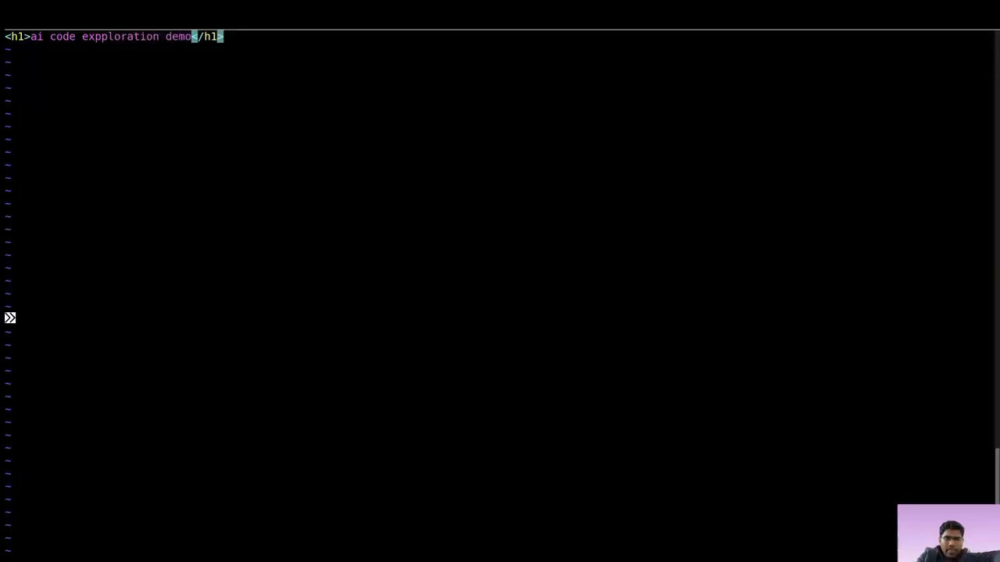
- Remove the duplicate "p" so the heading reads "ai code exploration demo", and save and close index.html
{"action": "key", "text": "Escape"}
{"action": "key", "text": "h"}
{"action": "key", "text": "h"}
{"action": "key", "text": "h"}
{"action": "key", "text": "h"}
{"action": "key", "text": "h"}
{"action": "key", "text": "h"}
{"action": "key", "text": "h"}
{"action": "key", "text": "h"}
{"action": "key", "text": "h"}
{"action": "key", "text": "h"}
{"action": "key", "text": "h"}
{"action": "key", "text": "h"}
{"action": "key", "text": "h"}
{"action": "key", "text": "h"}
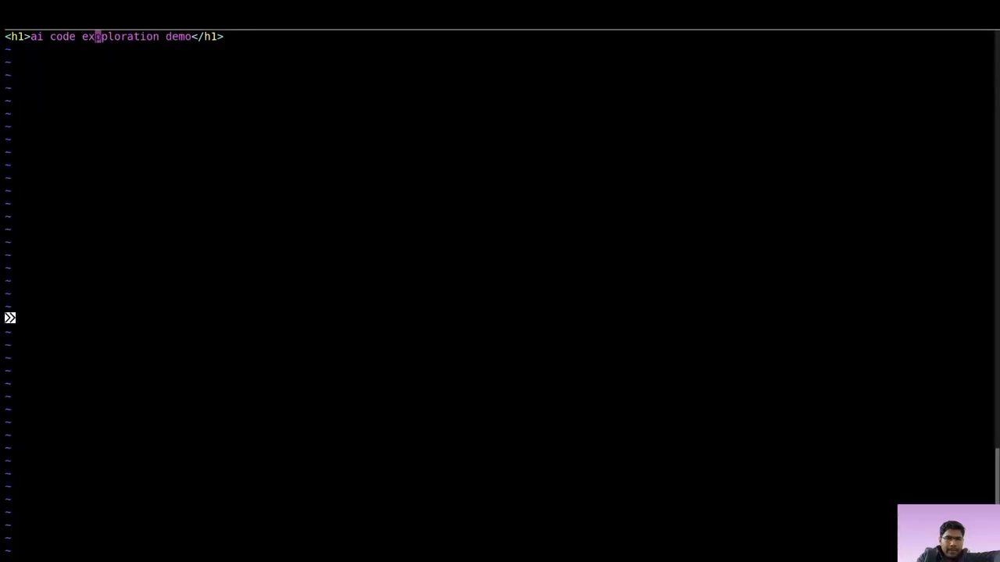
{"action": "key", "text": "l"}
{"action": "key", "text": "X"}
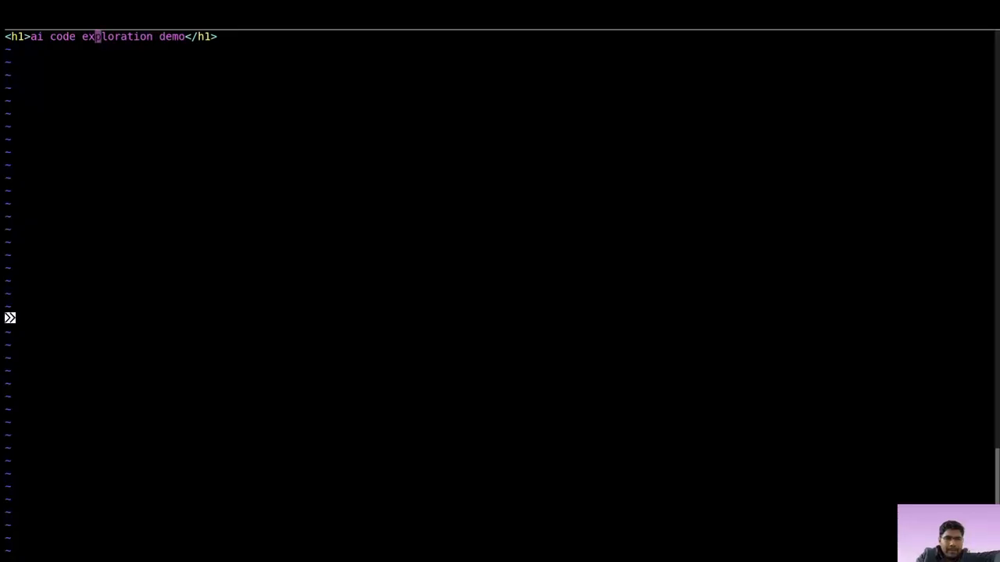
{"action": "key", "text": "h"}
{"action": "type", "text": ":wq"}
{"action": "key", "text": "Return"}
- List the files in the web root and restart the service with systemctl restart nginx
{"action": "type", "text": "ls"}
{"action": "key", "text": "Return"}
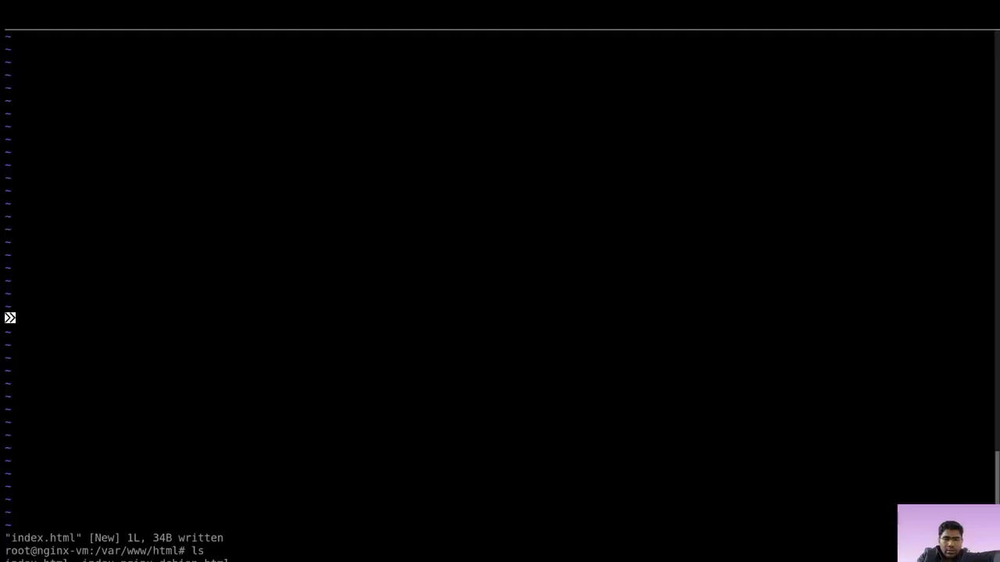
{"action": "key", "text": "Return"}
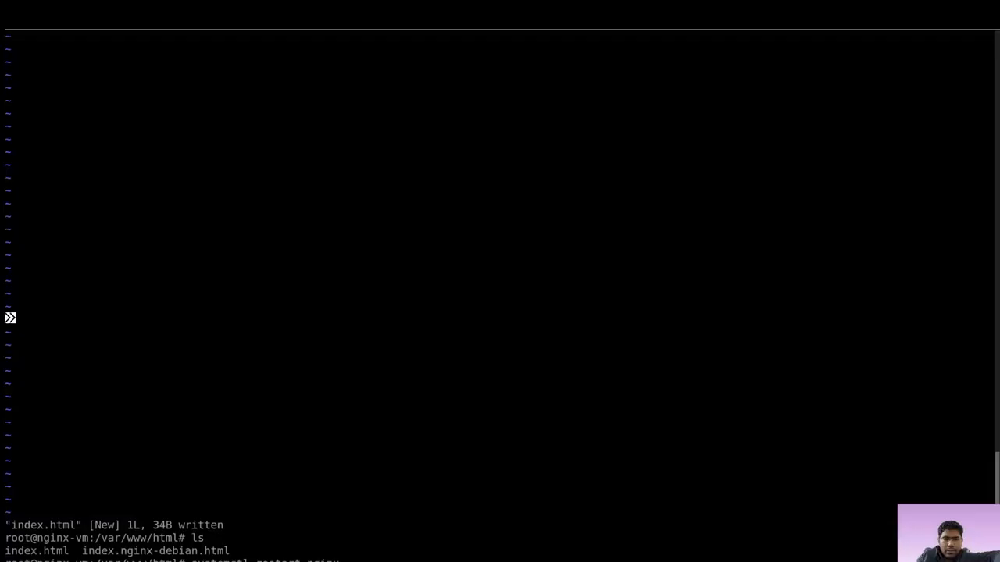
- Check the web server with systemctl status nginx and request its page locally with curl localhost:80
{"action": "key", "text": "Return"}
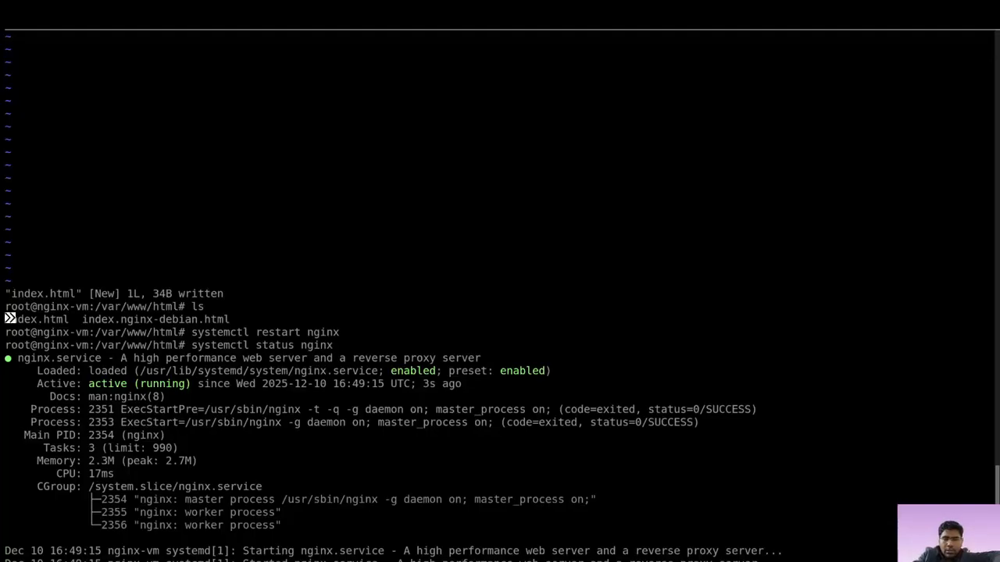
{"action": "scroll", "coordinate": [10, 319], "scroll_direction": "down", "scroll_amount": 1}
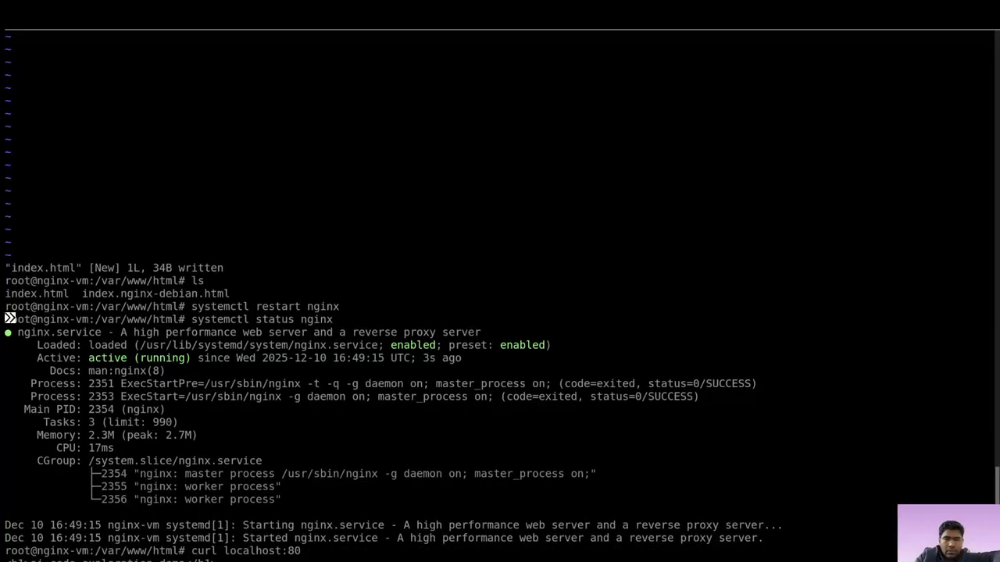
{"action": "left_click_drag", "start_coordinate": [224, 561], "coordinate": [6, 561]}
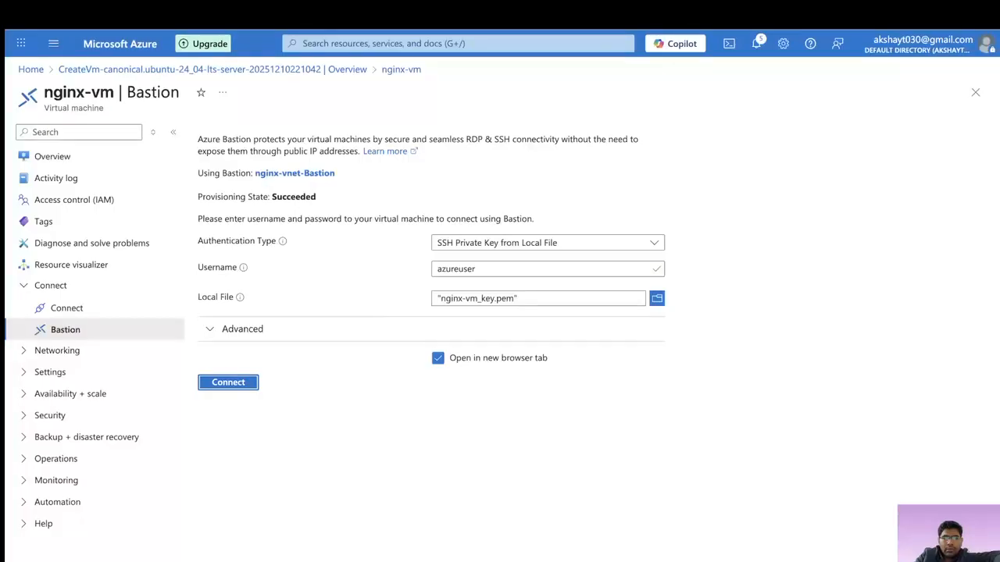
- Find the Azure firewalls in the portal and open the classic rules of nginx-vnet-Firewall
{"action": "left_click", "coordinate": [458, 44]}
{"action": "type", "text": "firew"}
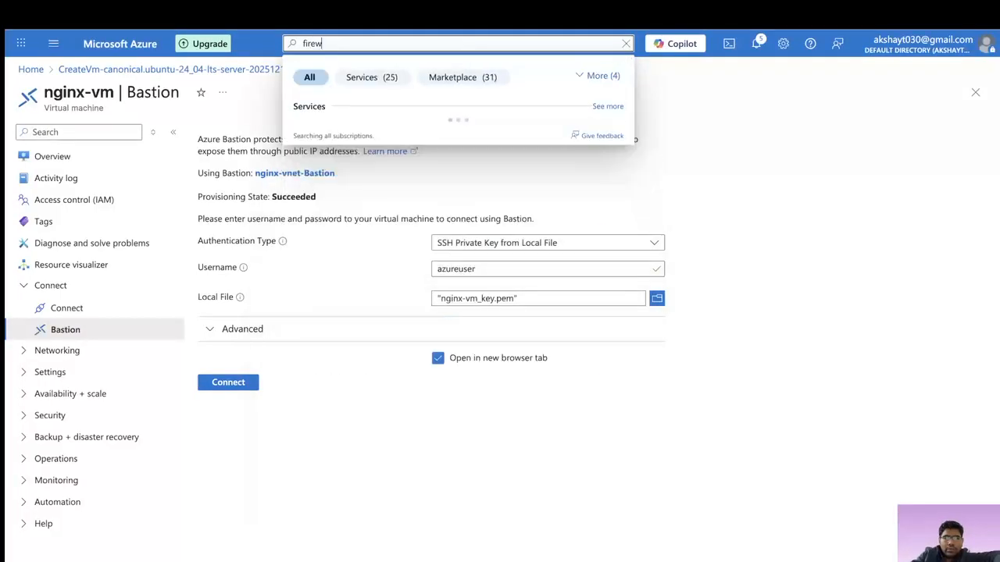
{"action": "type", "text": "al"}
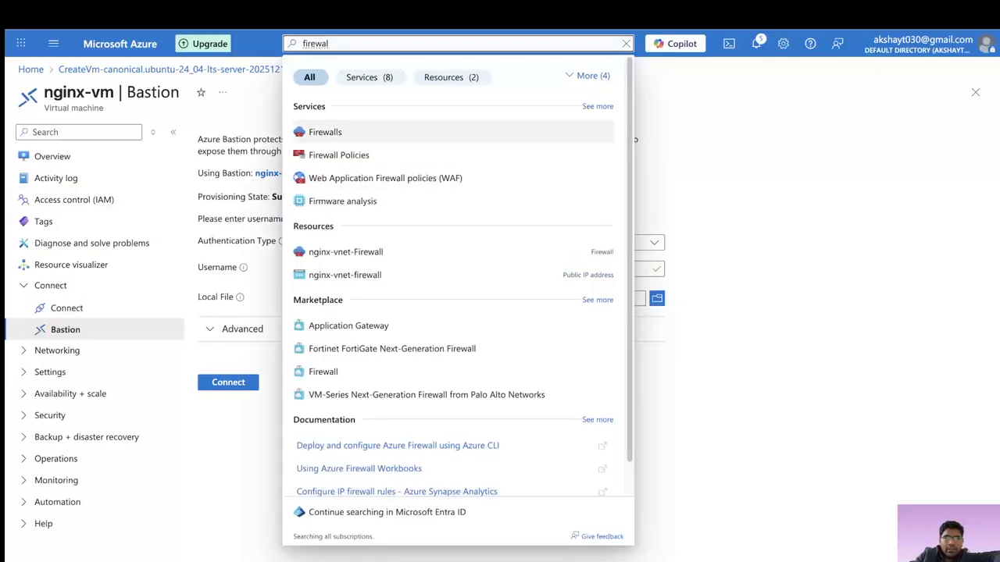
{"action": "key", "text": "Return"}
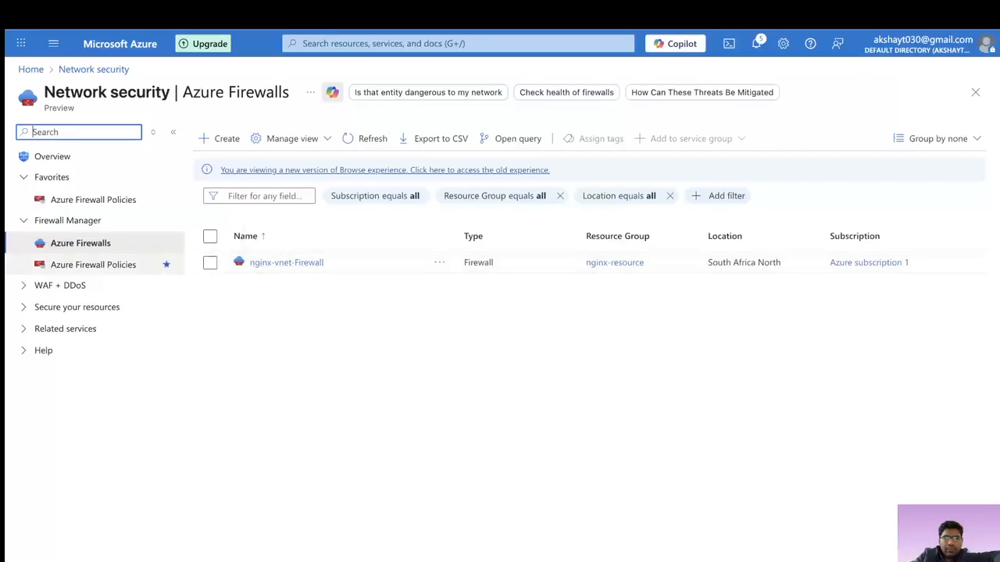
{"action": "left_click", "coordinate": [94, 264]}
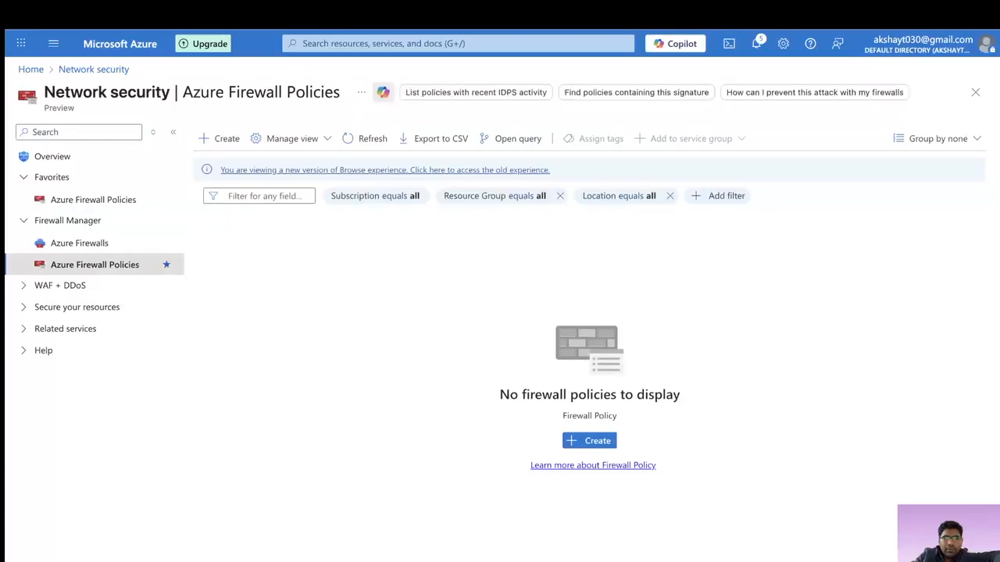
{"action": "left_click", "coordinate": [81, 243]}
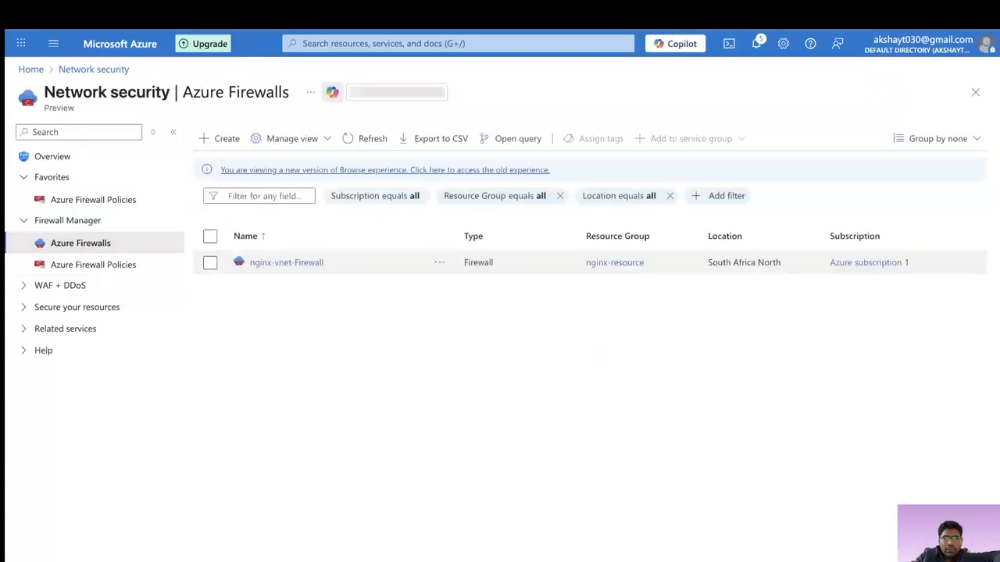
{"action": "left_click", "coordinate": [286, 263]}
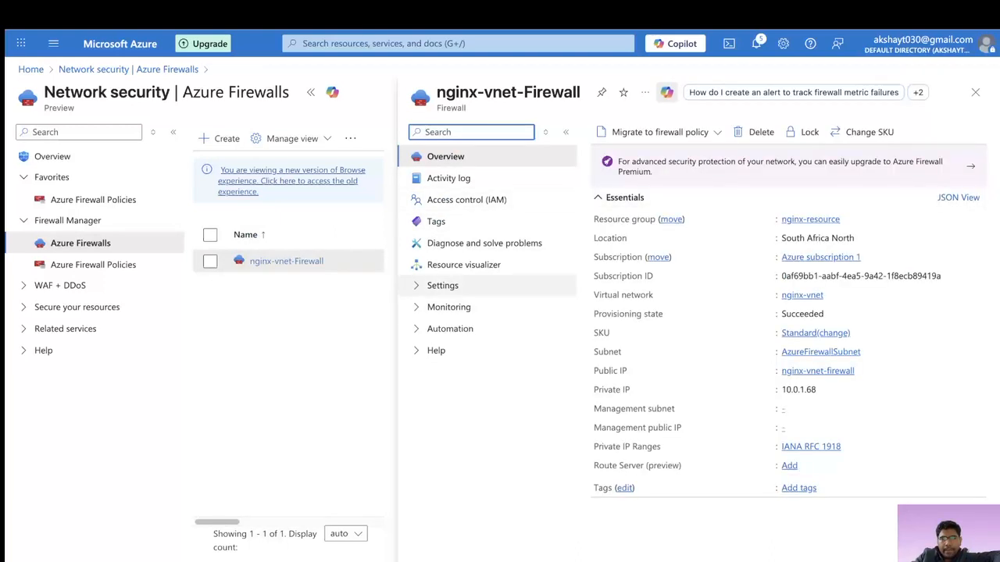
{"action": "left_click", "coordinate": [442, 285]}
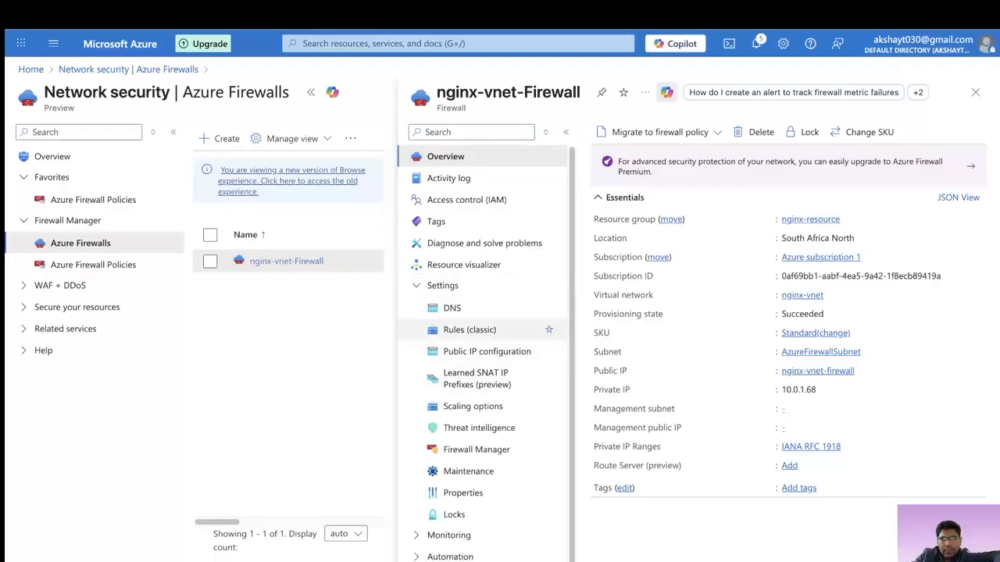
{"action": "left_click", "coordinate": [470, 330]}
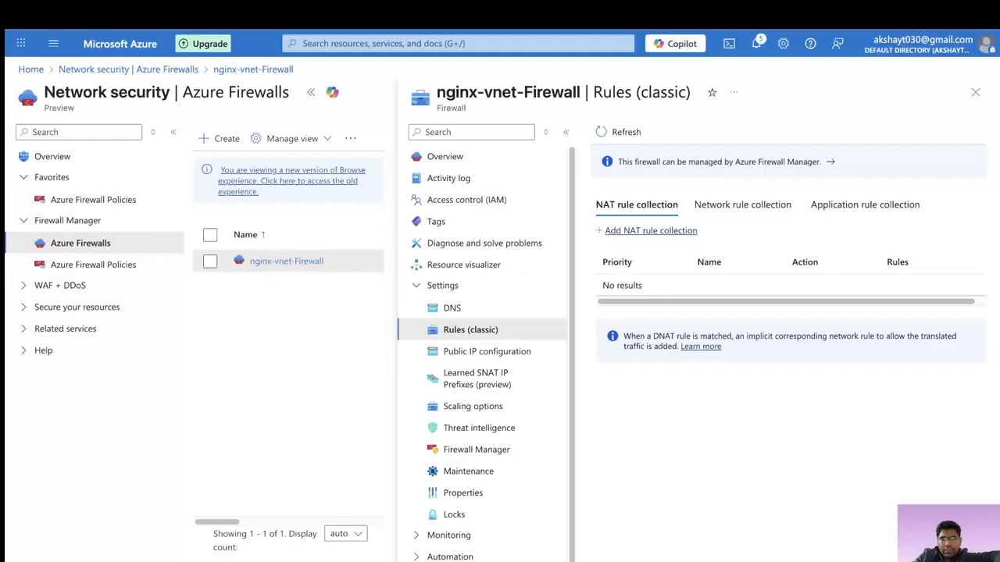
- Start a new NAT rule collection named nginx-nat with priority 100
{"action": "left_click", "coordinate": [651, 230]}
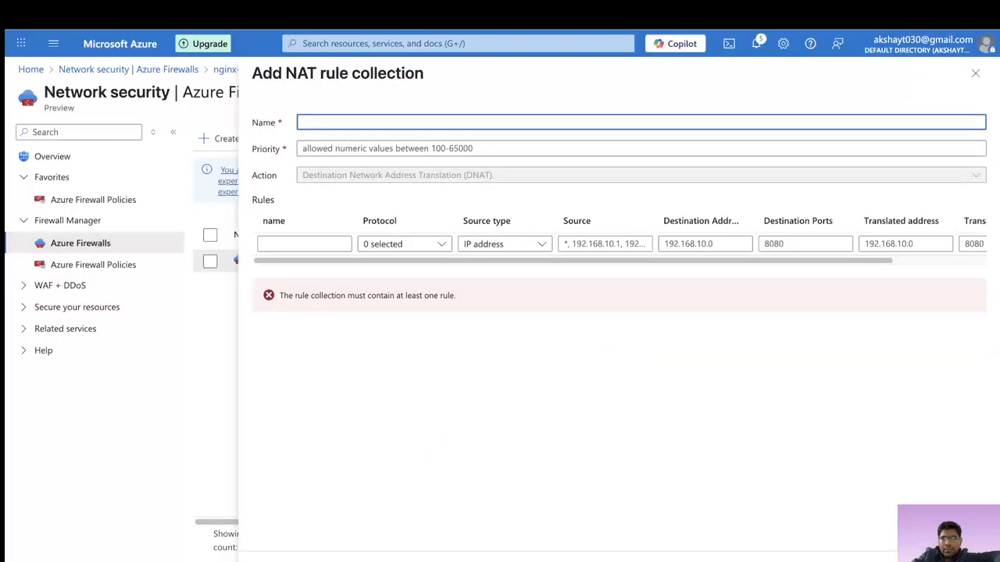
{"action": "type", "text": "nginx-nat"}
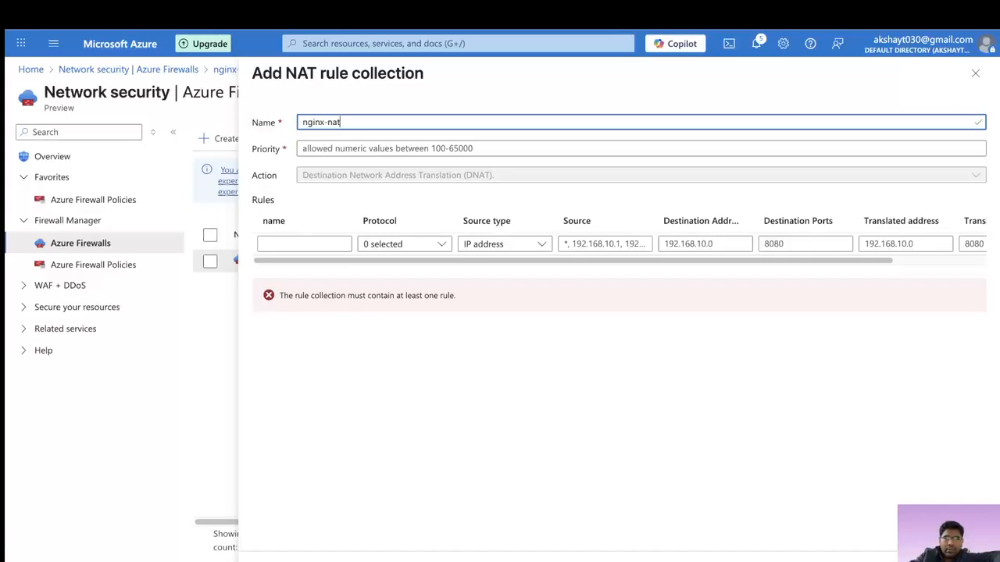
{"action": "key", "text": "Tab"}
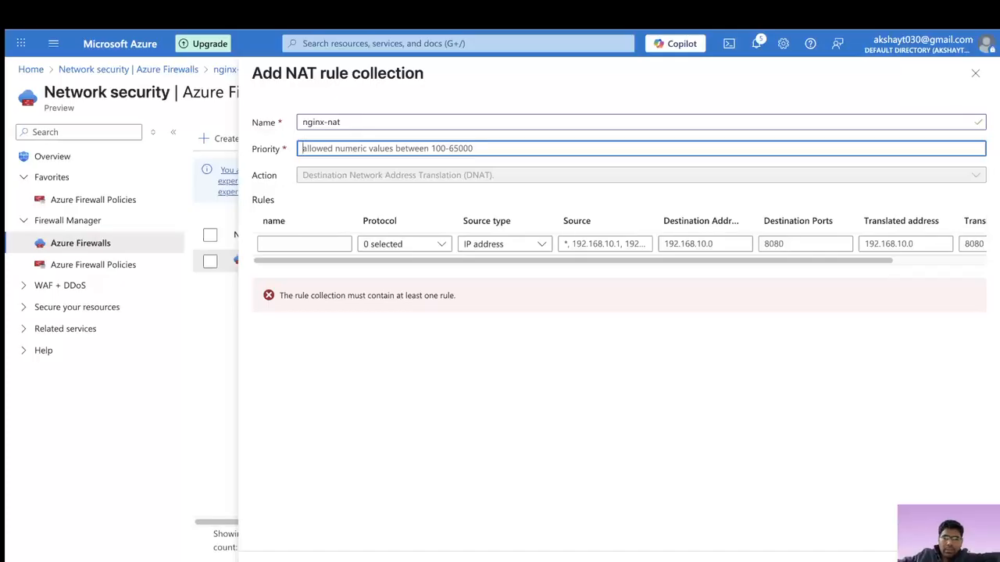
{"action": "type", "text": "100"}
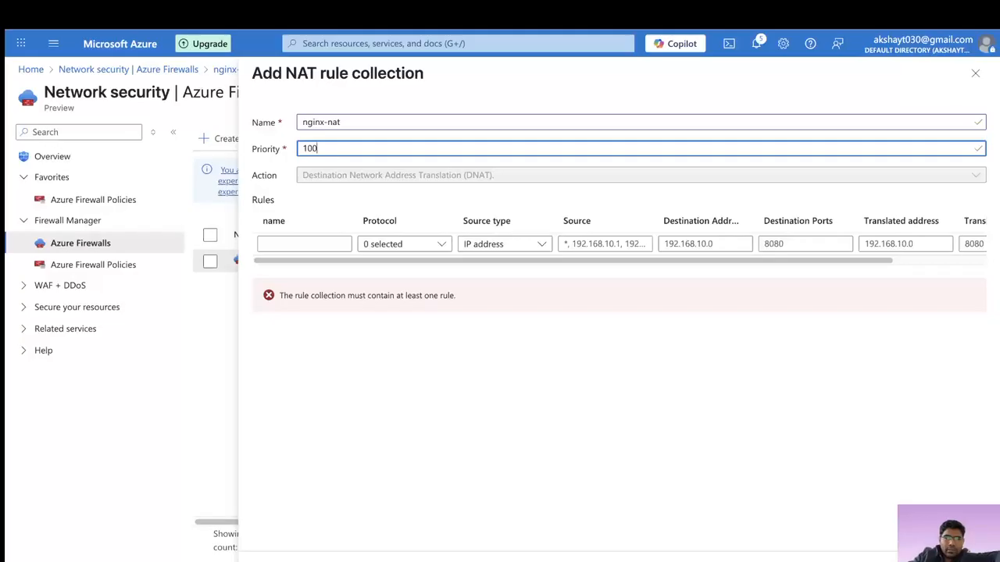
{"action": "key", "text": "Tab"}
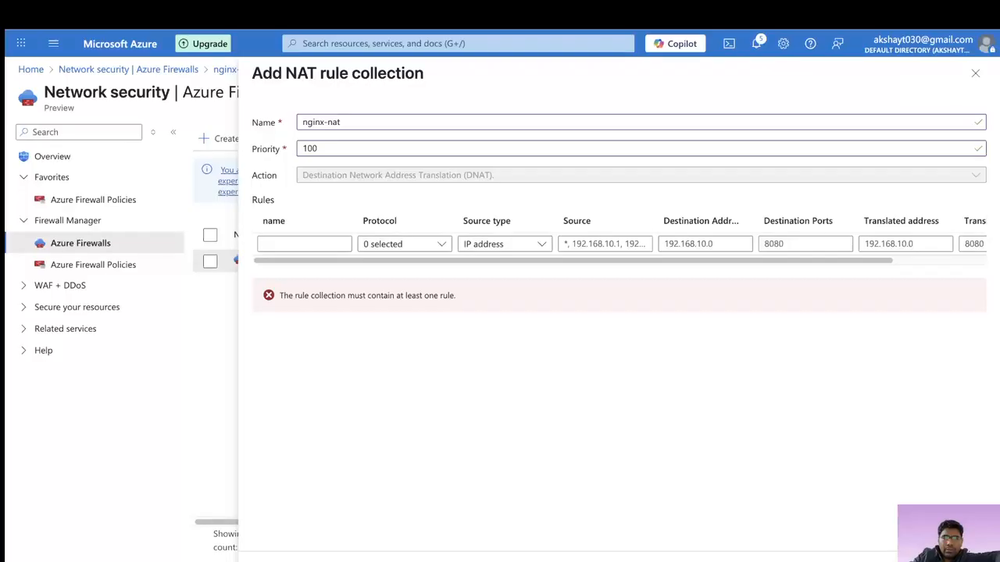
- Name the first NAT rule nginx-nat and set its protocol to TCP
{"action": "left_click", "coordinate": [305, 244]}
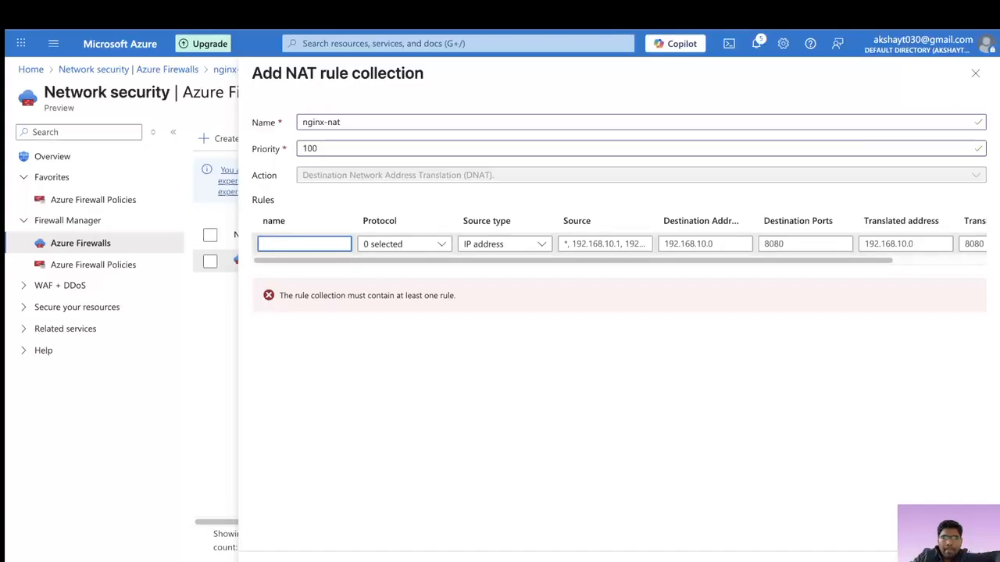
{"action": "mouse_move", "coordinate": [574, 261]}
{"action": "left_mouse_down"}
{"action": "mouse_move", "coordinate": [668, 261]}
{"action": "mouse_move", "coordinate": [573, 261]}
{"action": "left_mouse_up"}
{"action": "left_click", "coordinate": [305, 244]}
{"action": "type", "text": "nginx"}
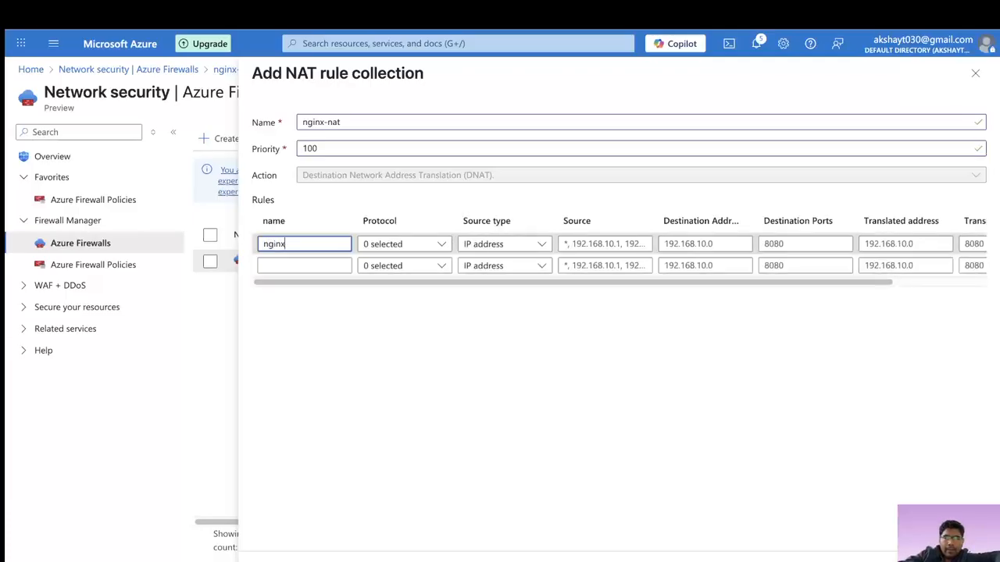
{"action": "type", "text": "-nat"}
{"action": "key", "text": "Tab"}
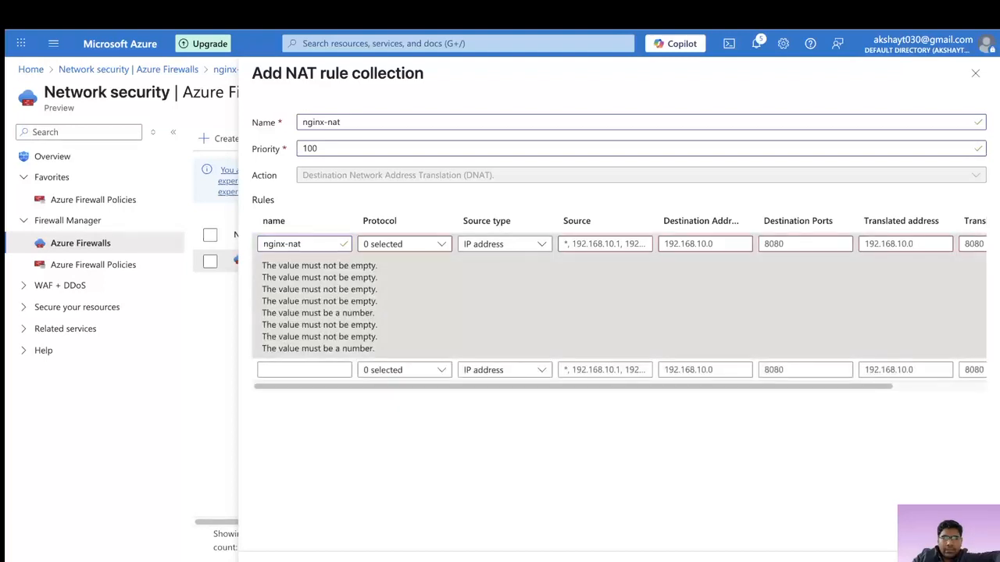
{"action": "left_click", "coordinate": [405, 245]}
{"action": "left_click", "coordinate": [369, 263]}
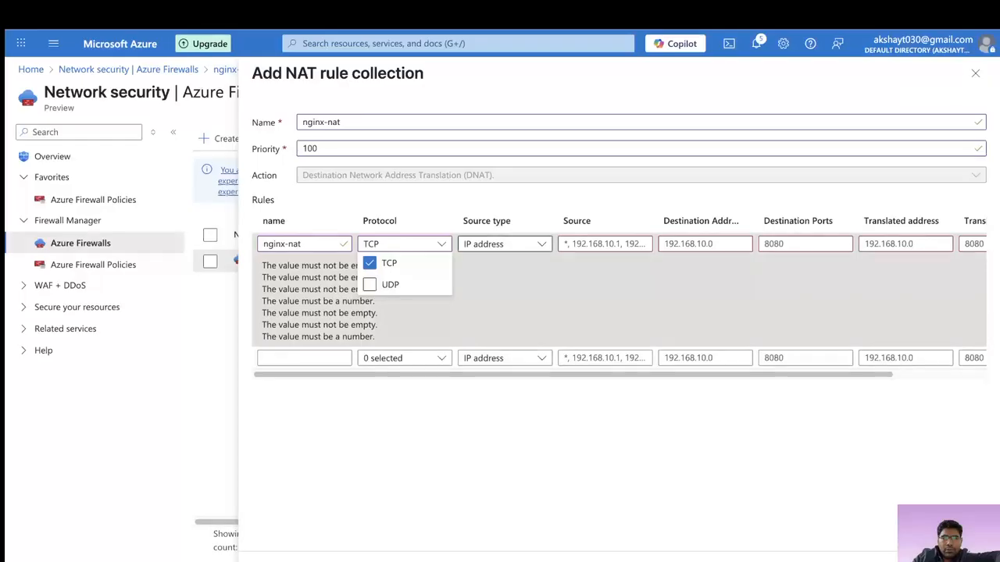
- Set the nginx-nat rule's source type to IP address and its source to *
{"action": "left_click", "coordinate": [505, 244]}
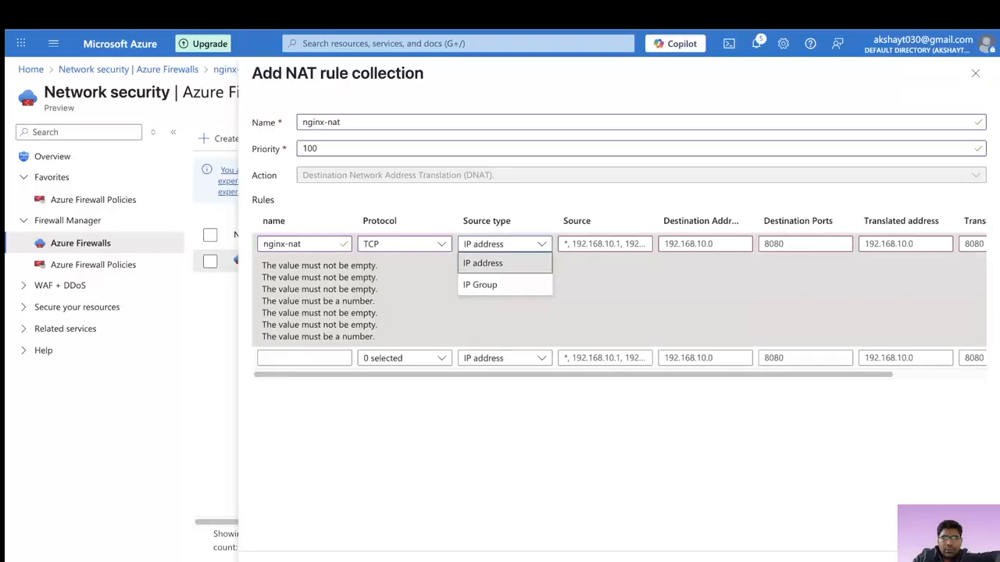
{"action": "left_click", "coordinate": [482, 262]}
{"action": "left_click", "coordinate": [604, 244]}
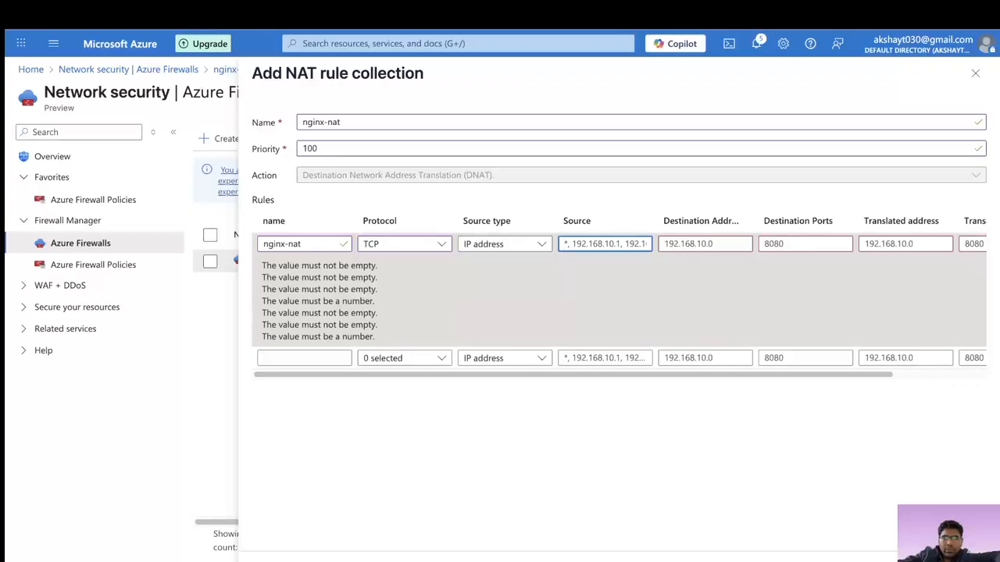
{"action": "type", "text": "*"}
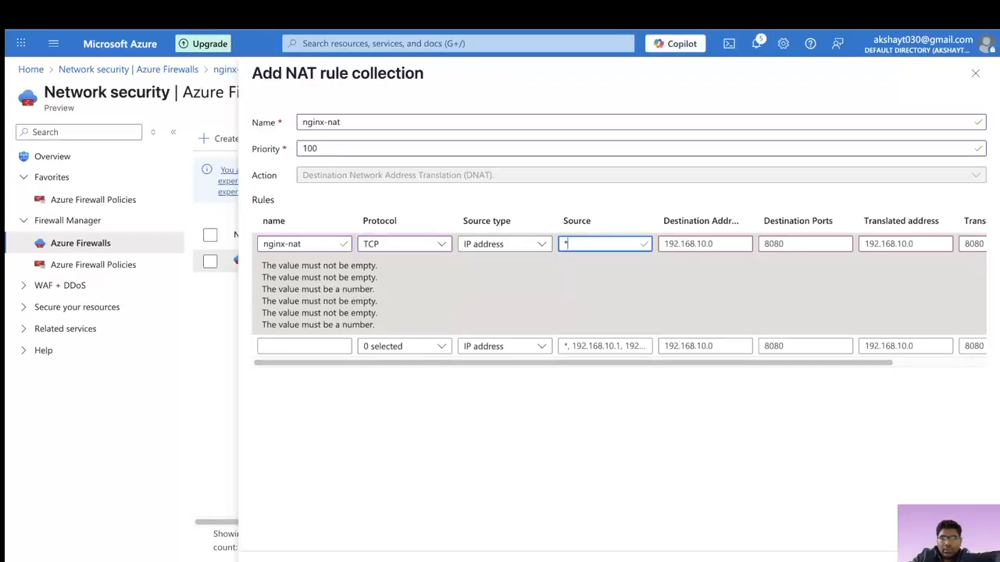
- Look up nginx-vm's network settings in the second portal tab and copy its private IP address
{"action": "left_click", "coordinate": [704, 244]}
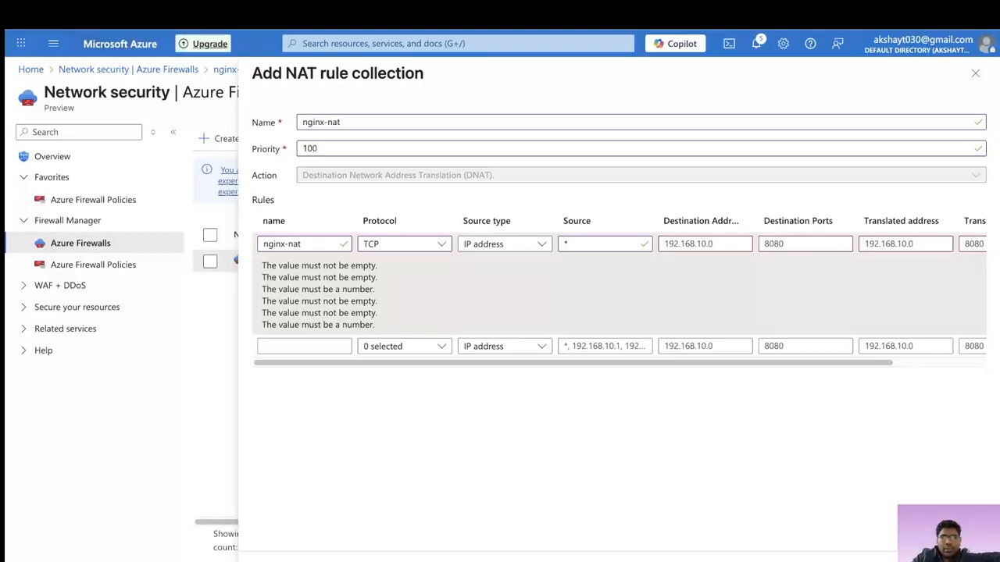
{"action": "key", "text": "ctrl+Tab"}
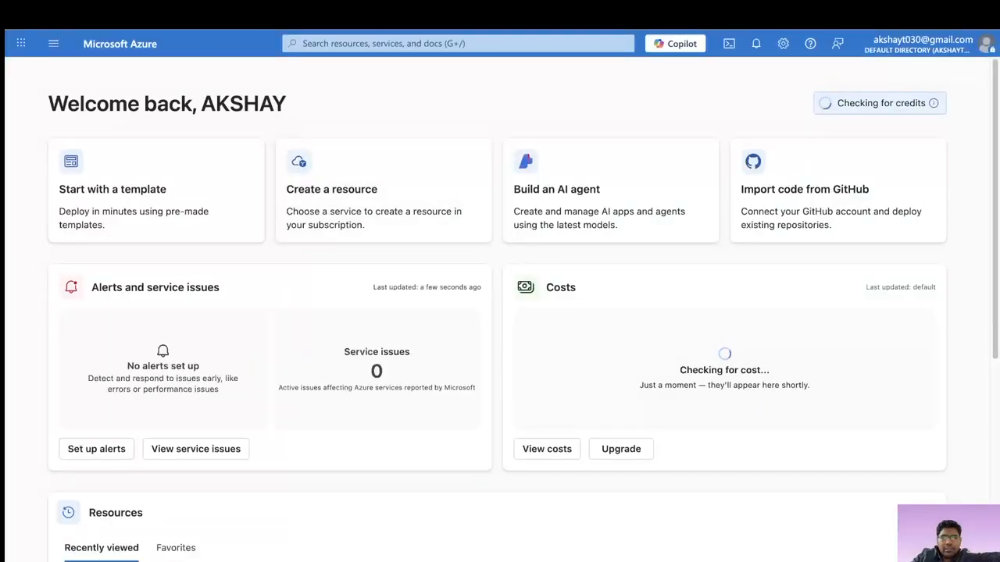
{"action": "left_click", "coordinate": [458, 44]}
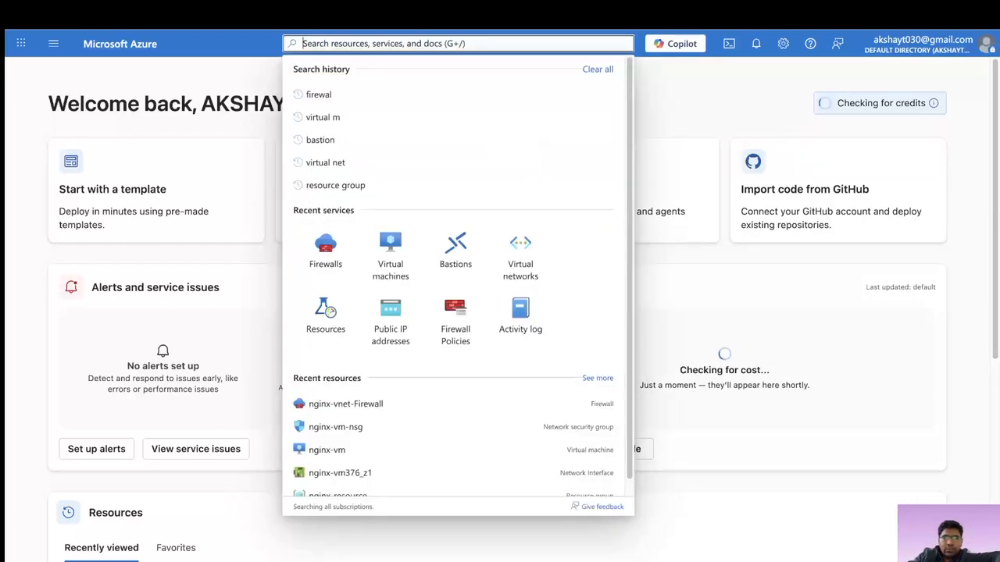
{"action": "left_click", "coordinate": [390, 249]}
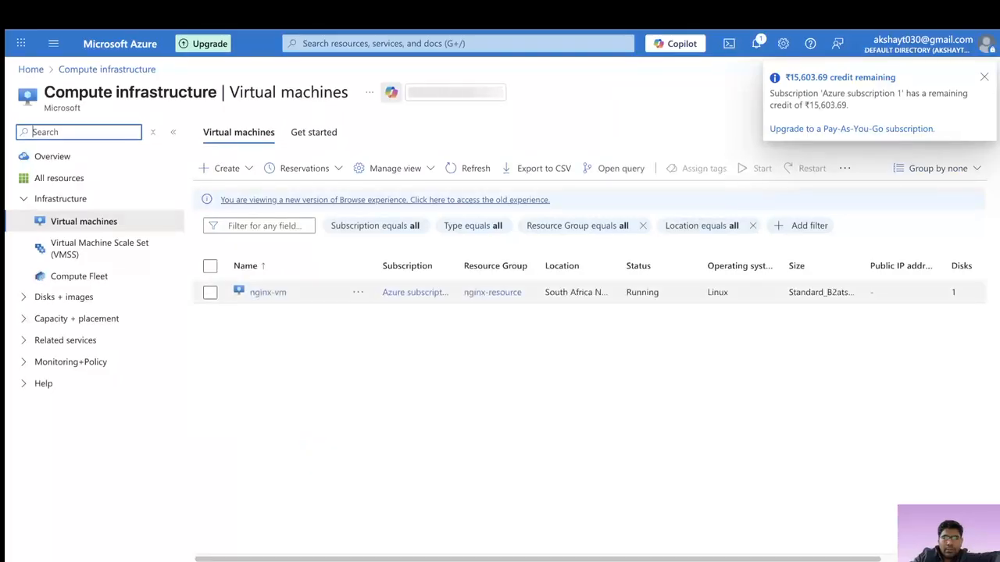
{"action": "left_click", "coordinate": [210, 292]}
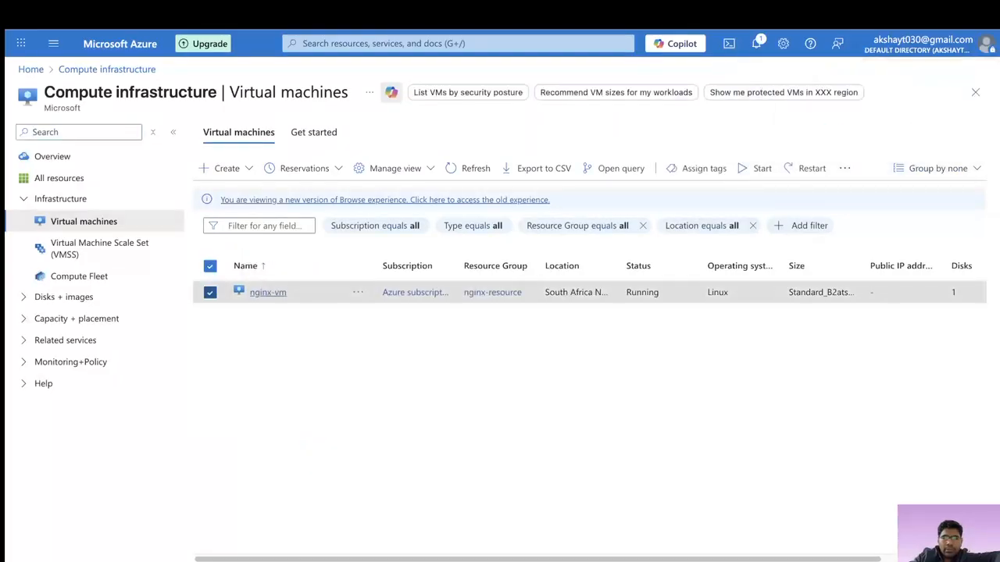
{"action": "left_click", "coordinate": [268, 292]}
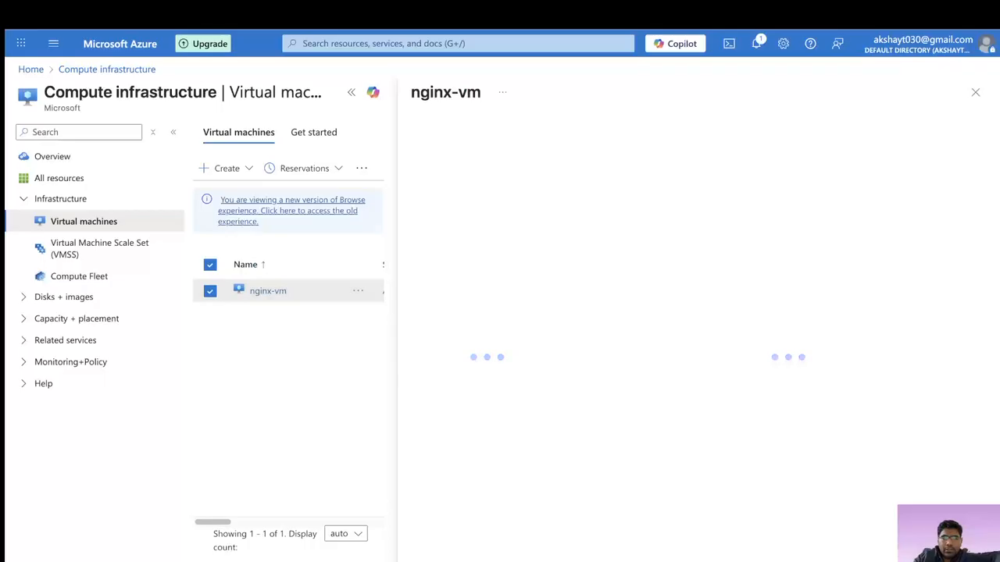
{"action": "left_click", "coordinate": [450, 351]}
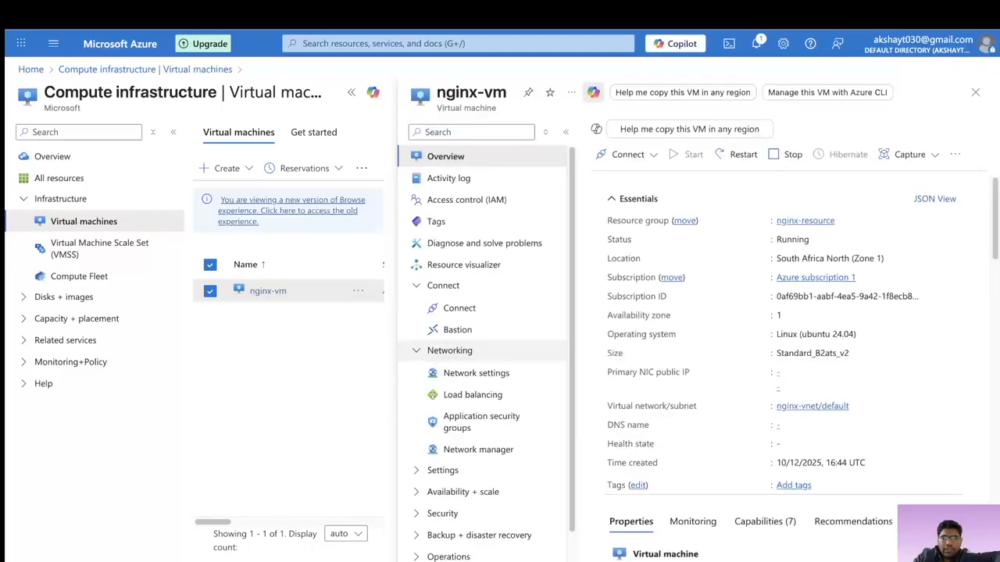
{"action": "left_click", "coordinate": [476, 373]}
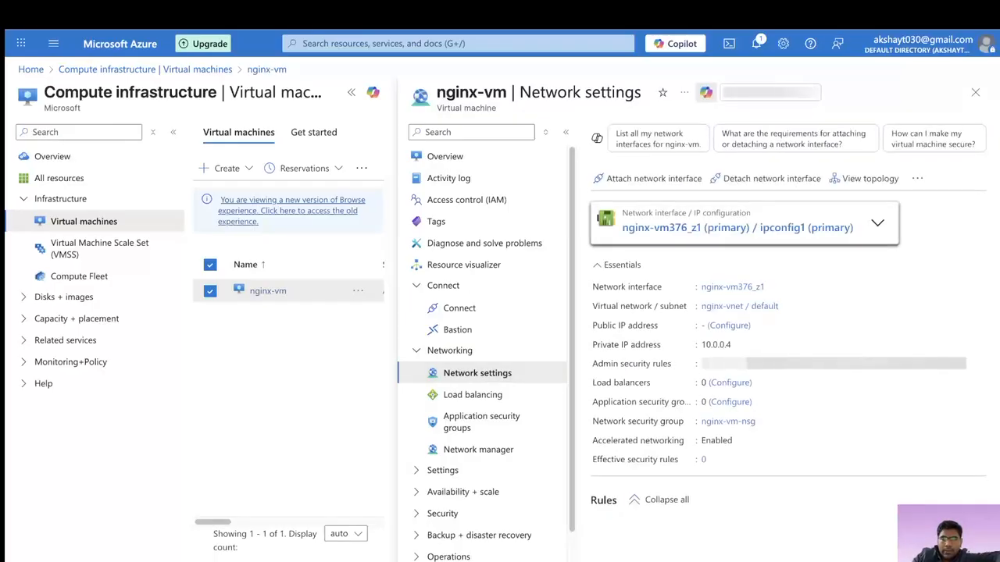
{"action": "left_click", "coordinate": [736, 355]}
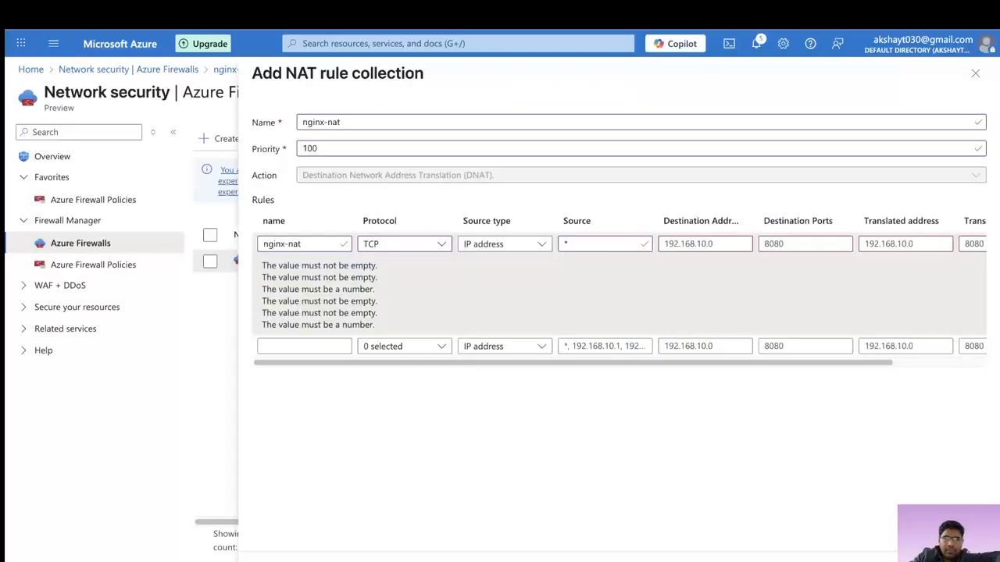
- Set the nginx-nat rule's destination address to 10.0.0.4 and its destination port to 80
{"action": "left_click", "coordinate": [706, 243]}
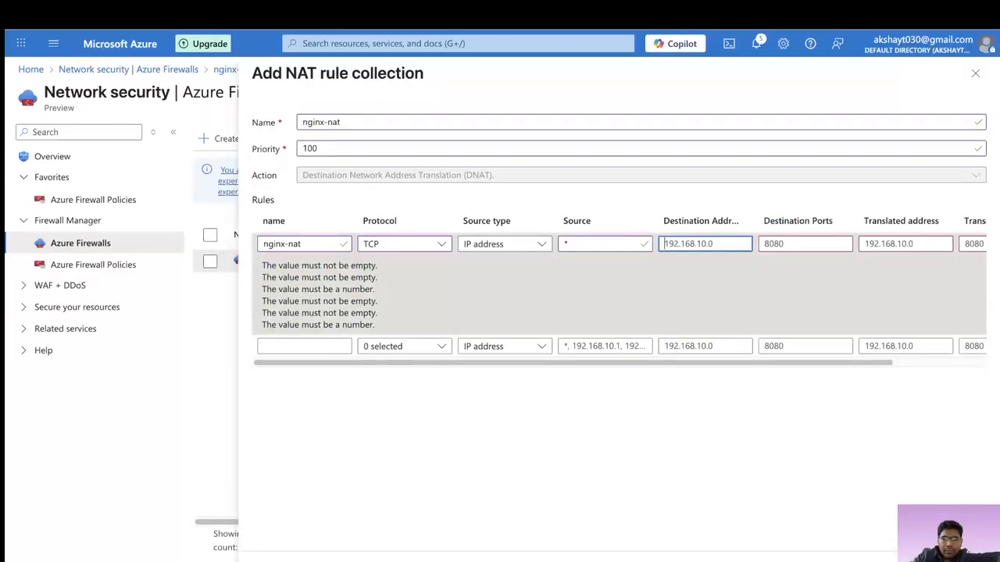
{"action": "key", "text": "ctrl+v"}
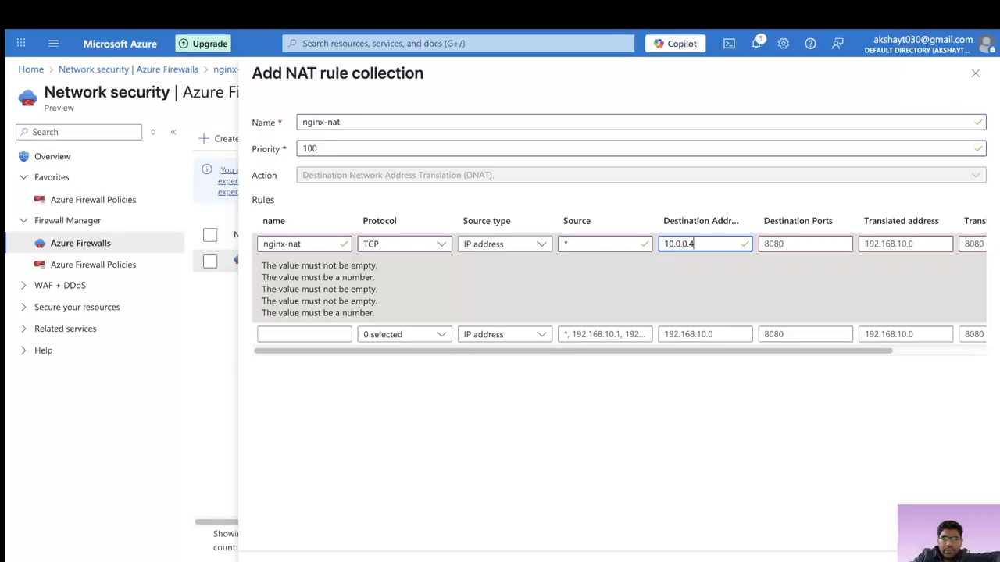
{"action": "left_click", "coordinate": [806, 244]}
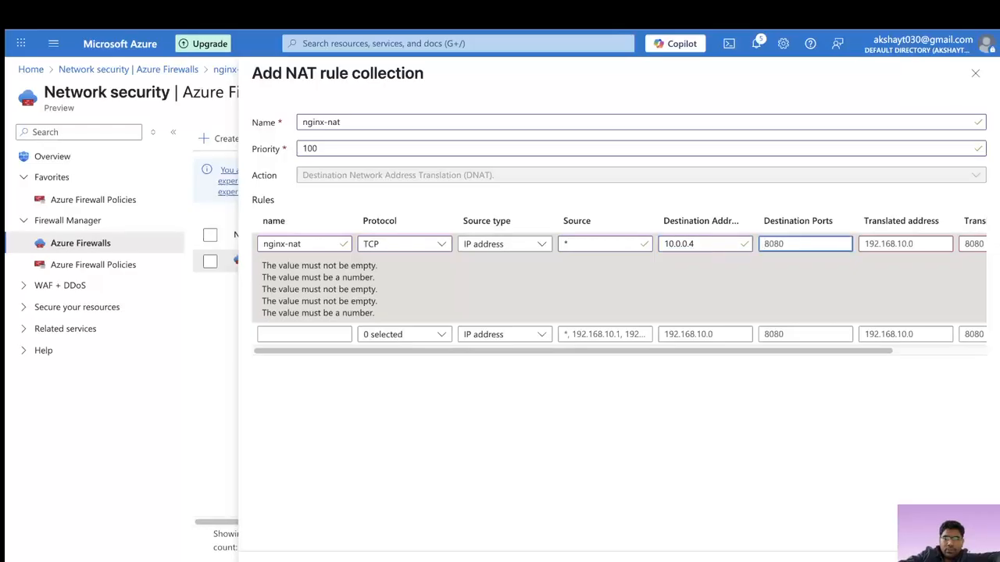
{"action": "type", "text": "80"}
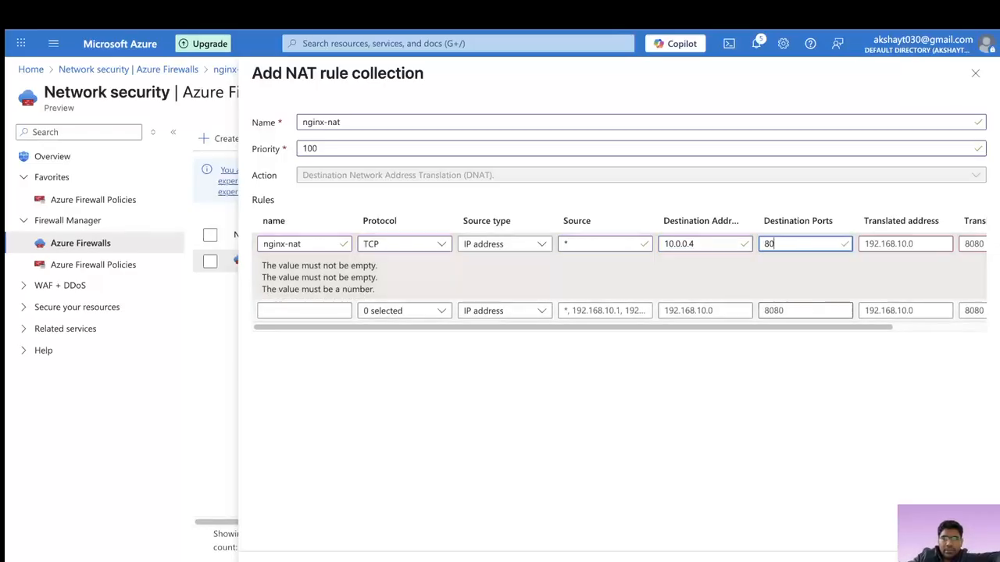
{"action": "left_click_drag", "start_coordinate": [805, 327], "coordinate": [898, 327]}
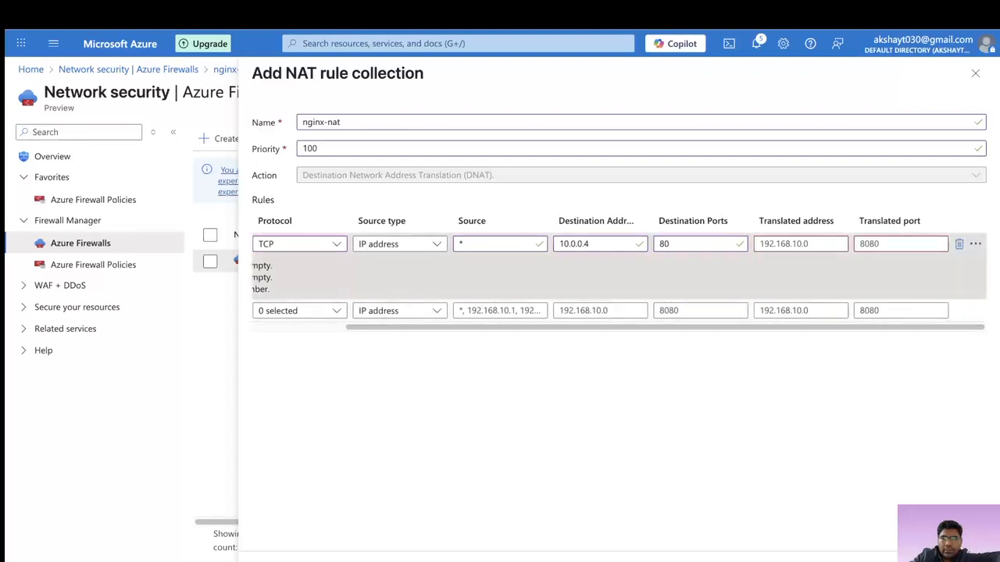
{"action": "left_click", "coordinate": [800, 243]}
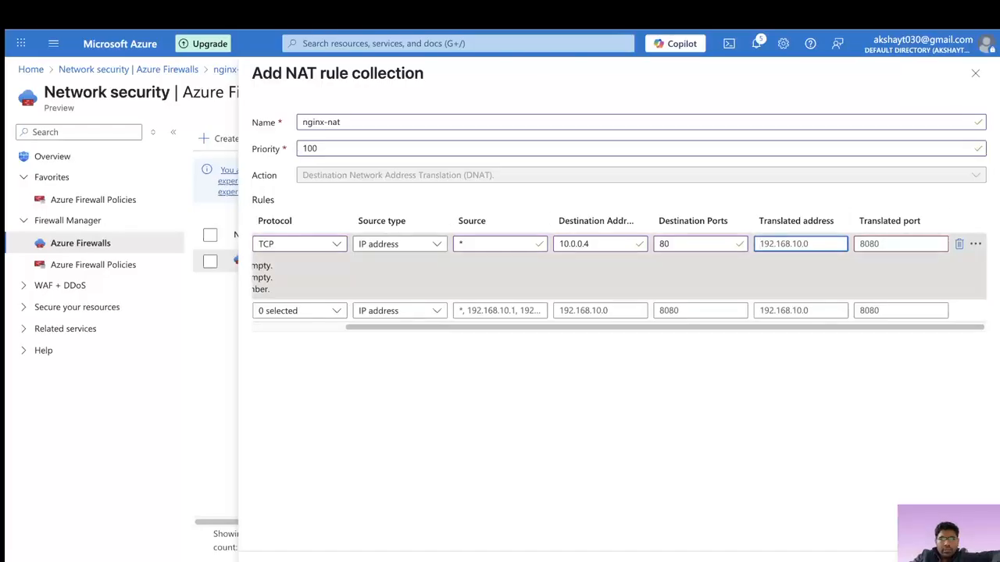
- Clear the rule's destination address and bring up the Azure Firewalls list in the second portal tab
{"action": "double_click", "coordinate": [588, 244]}
{"action": "key", "text": "ctrl+v"}
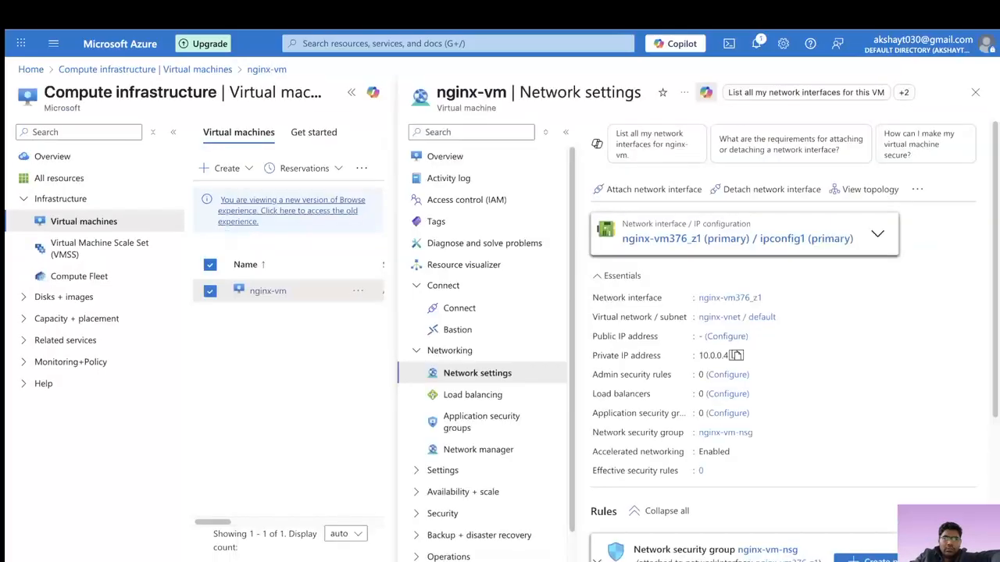
{"action": "key", "text": "g"}
{"action": "key", "text": "slash"}
{"action": "type", "text": "firw"}
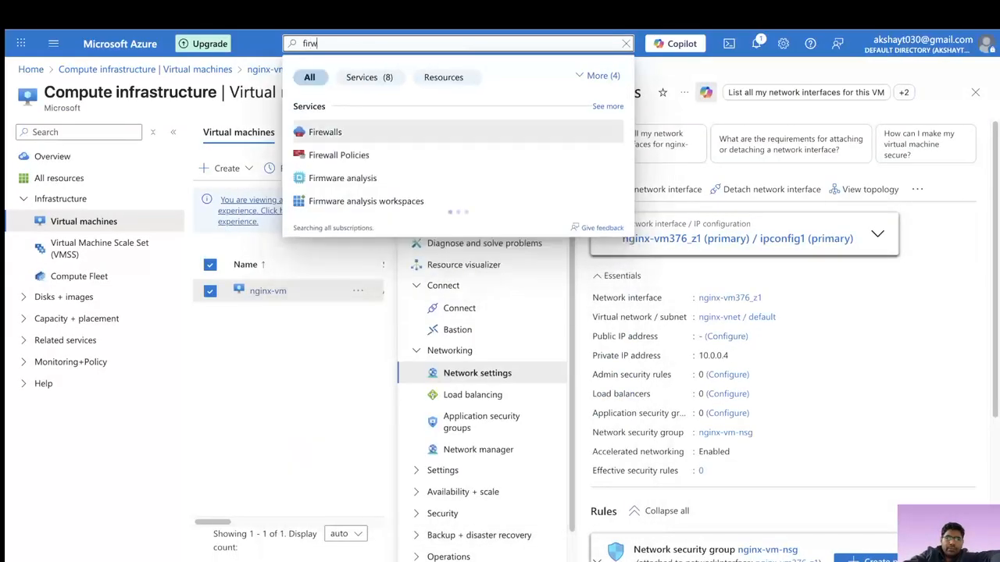
{"action": "key", "text": "BackSpace"}
{"action": "type", "text": "ewall"}
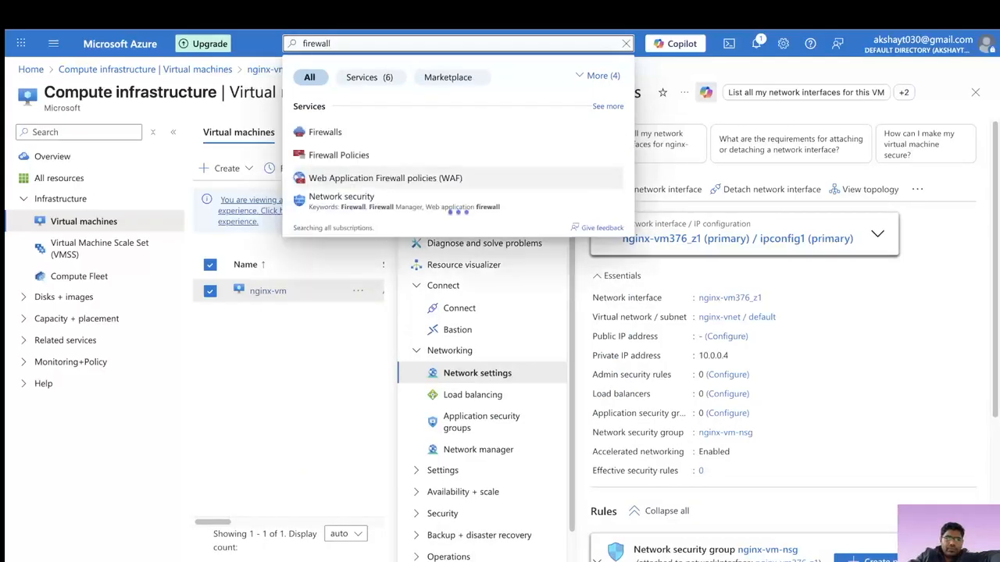
{"action": "key", "text": "Return"}
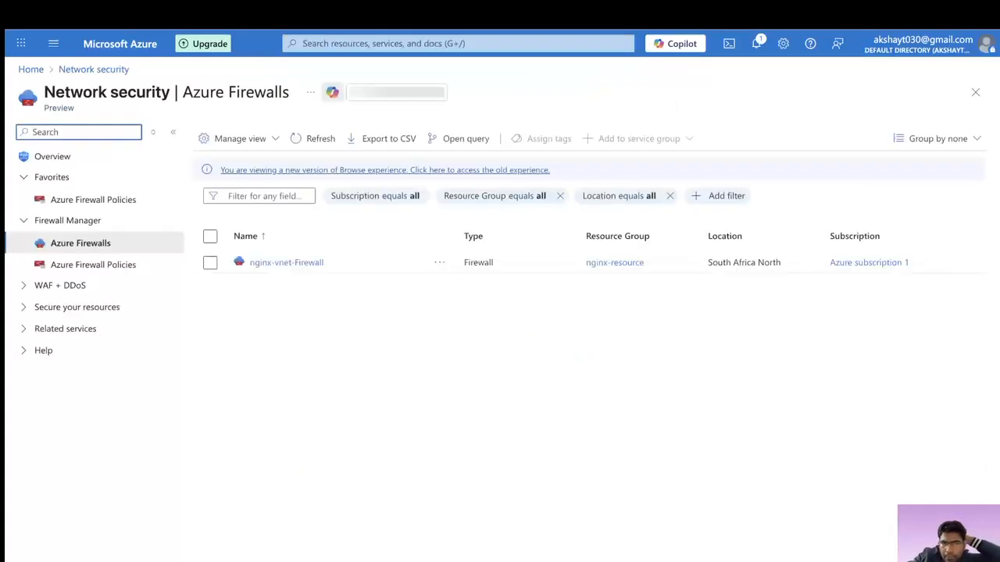
- Copy the public IP address of nginx-vnet-Firewall and set the nginx-nat rule's destination address to it, 4.221.129.65
{"action": "left_click", "coordinate": [286, 263]}
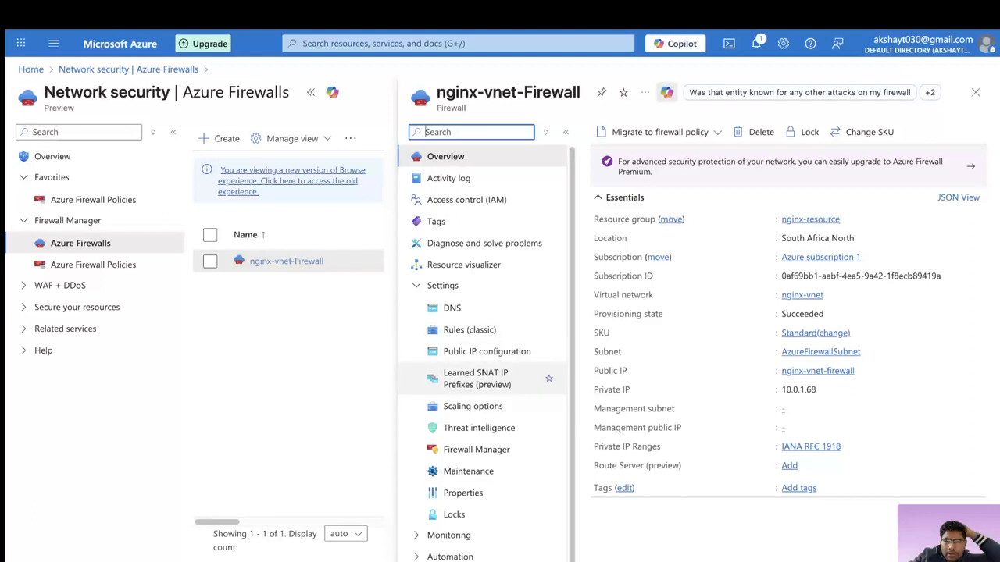
{"action": "scroll", "coordinate": [484, 367], "scroll_direction": "down", "scroll_amount": 1}
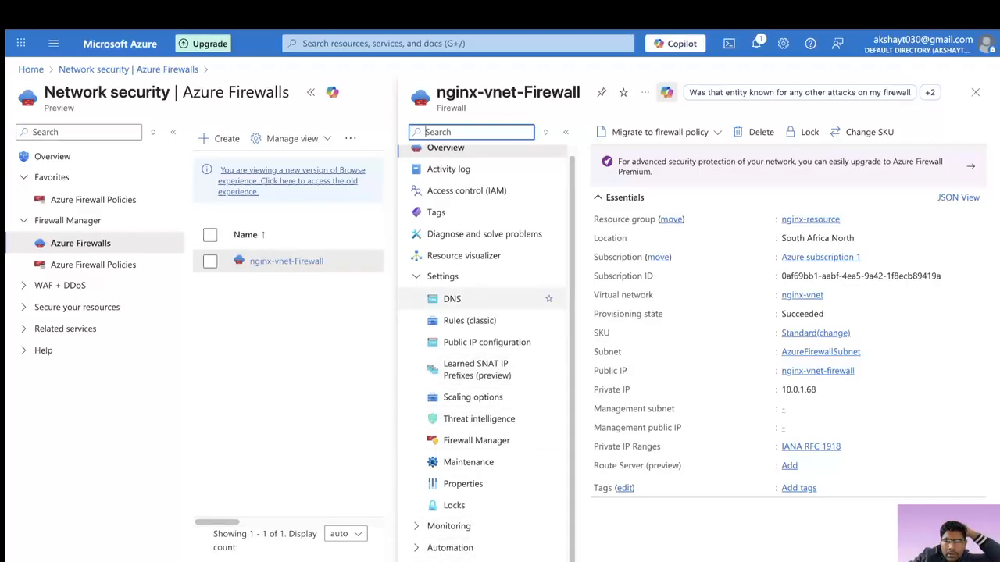
{"action": "left_click", "coordinate": [818, 370]}
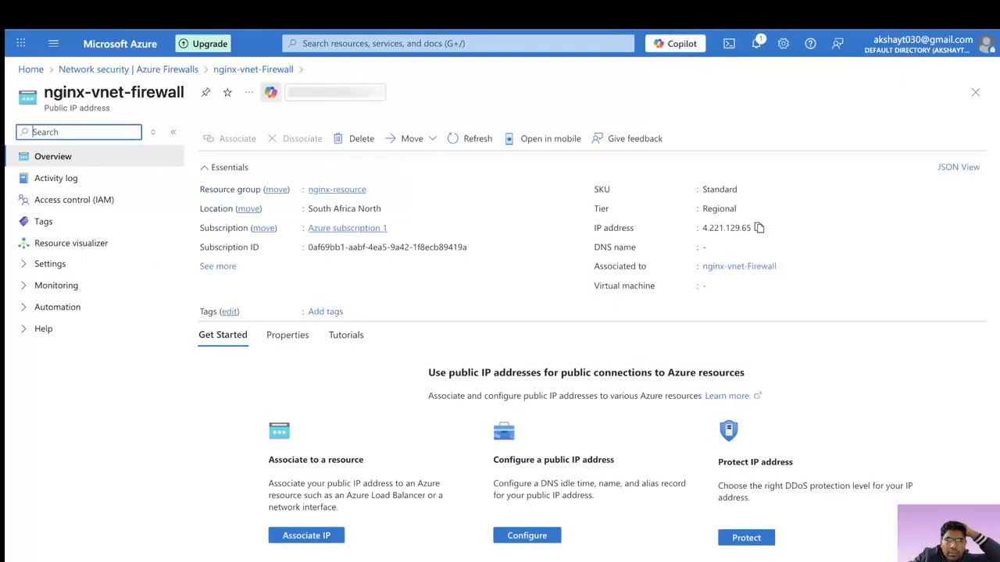
{"action": "left_click", "coordinate": [759, 228]}
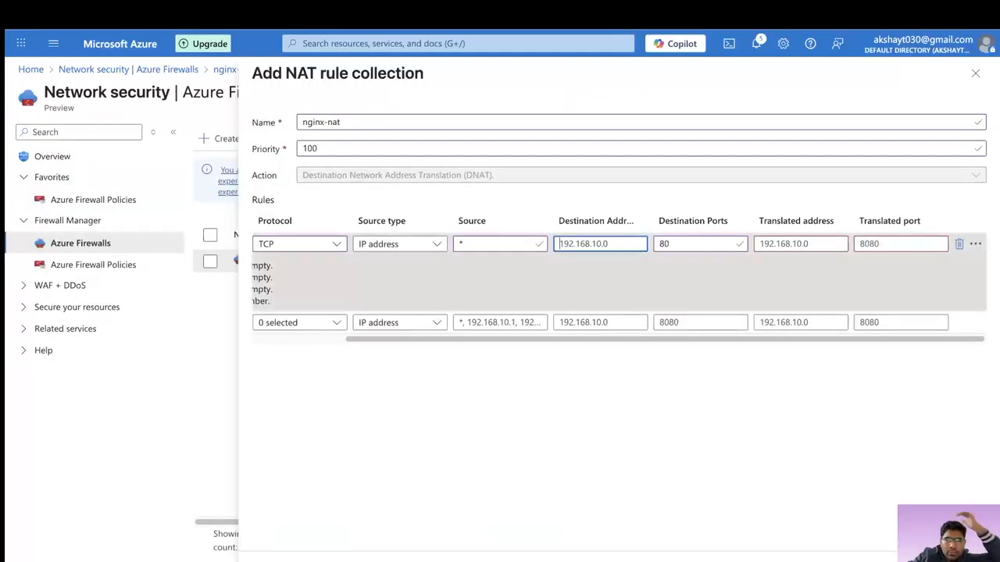
{"action": "key", "text": "ctrl+a"}
{"action": "key", "text": "ctrl+v"}
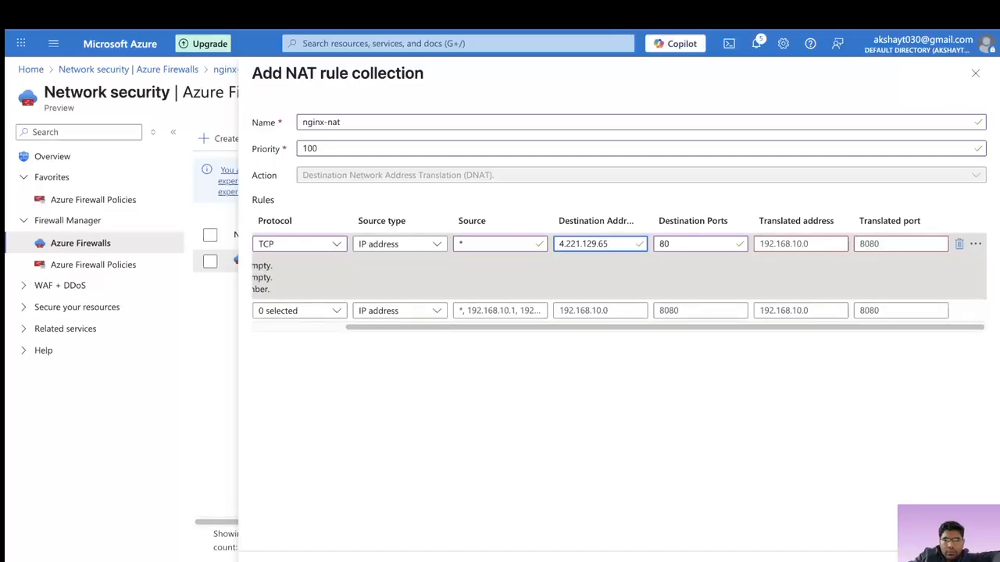
- Re-enter 80 as the nginx-nat rule's destination port
{"action": "left_click", "coordinate": [700, 244]}
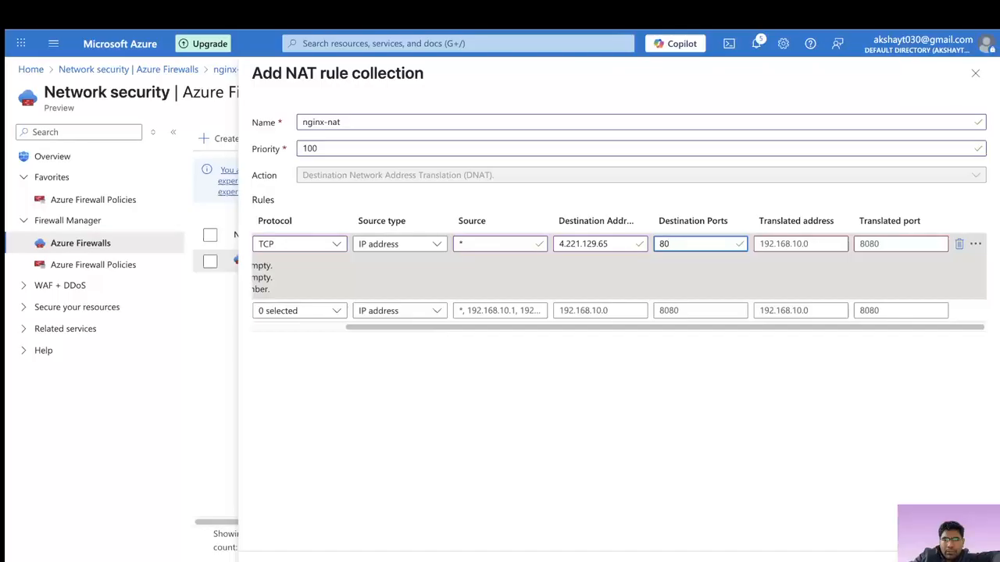
{"action": "type", "text": "80"}
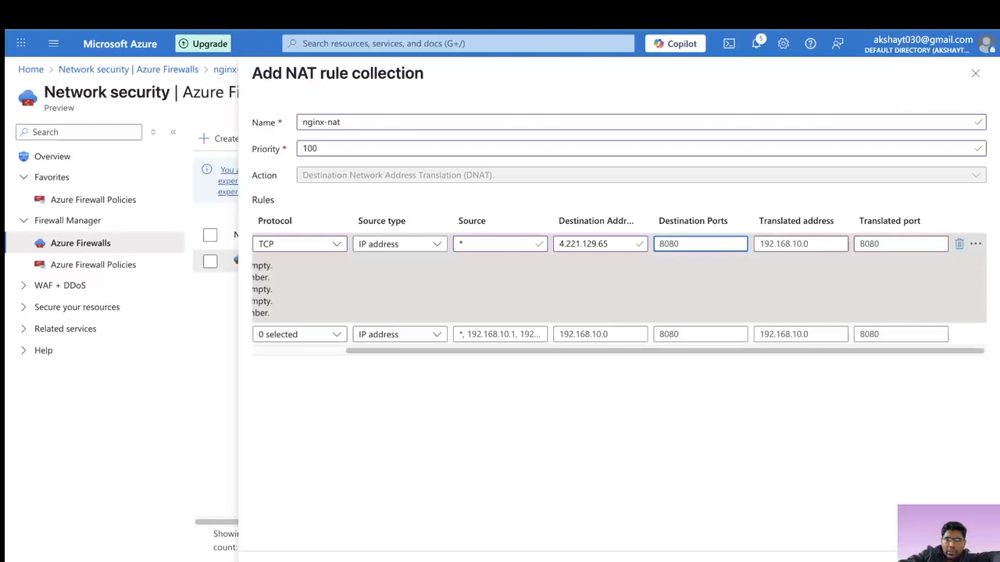
{"action": "key", "text": "BackSpace"}
{"action": "key", "text": "BackSpace"}
{"action": "key", "text": "BackSpace"}
{"action": "type", "text": "0"}
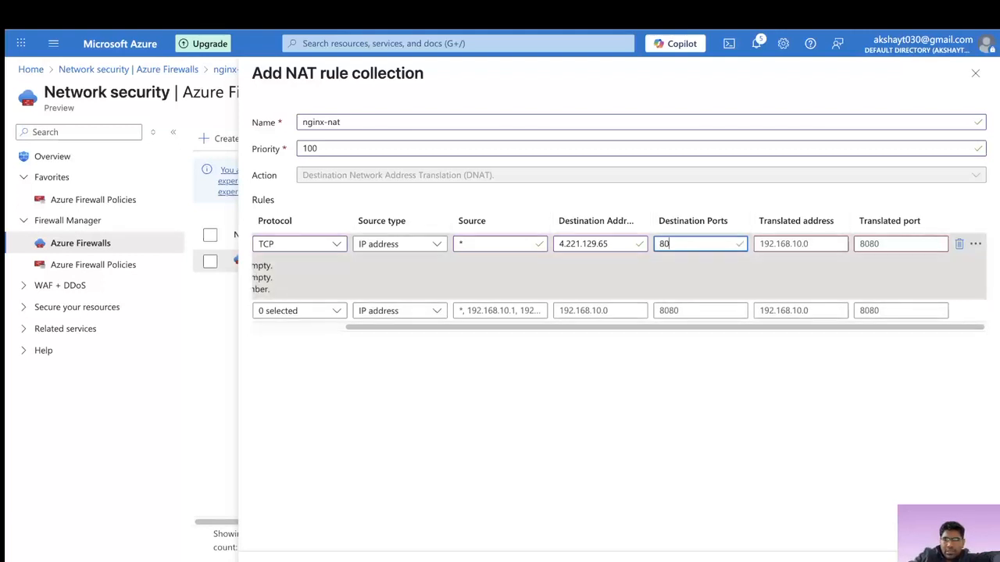
{"action": "key", "text": "Tab"}
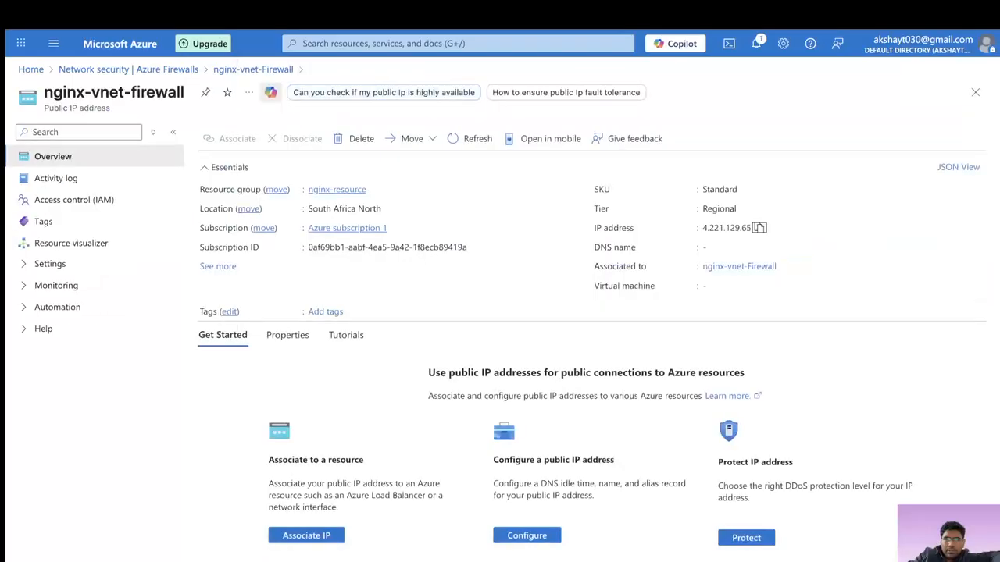
- Look up nginx-vm's private IP address in its network settings in the second portal tab
{"action": "key", "text": "g+slash"}
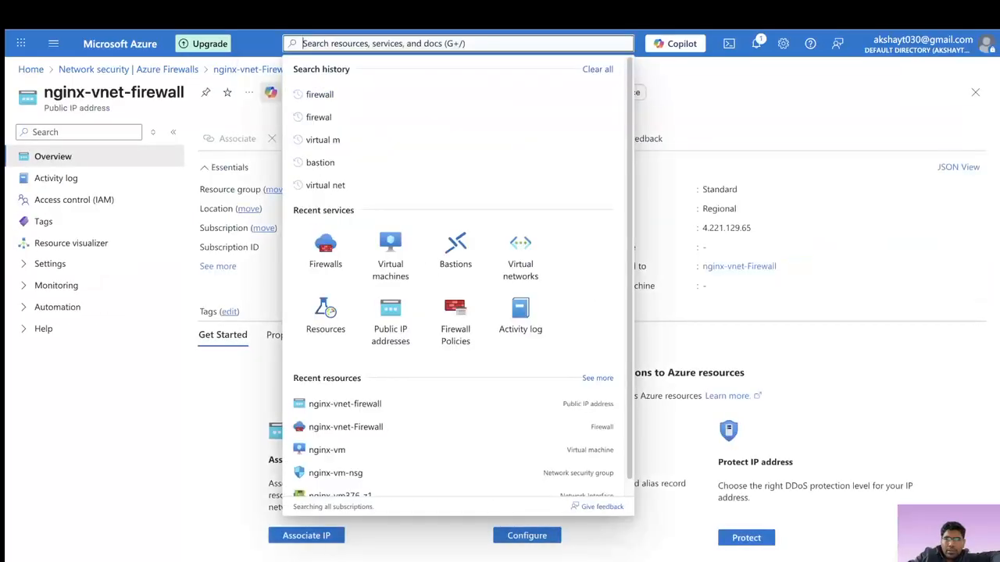
{"action": "left_click", "coordinate": [391, 251]}
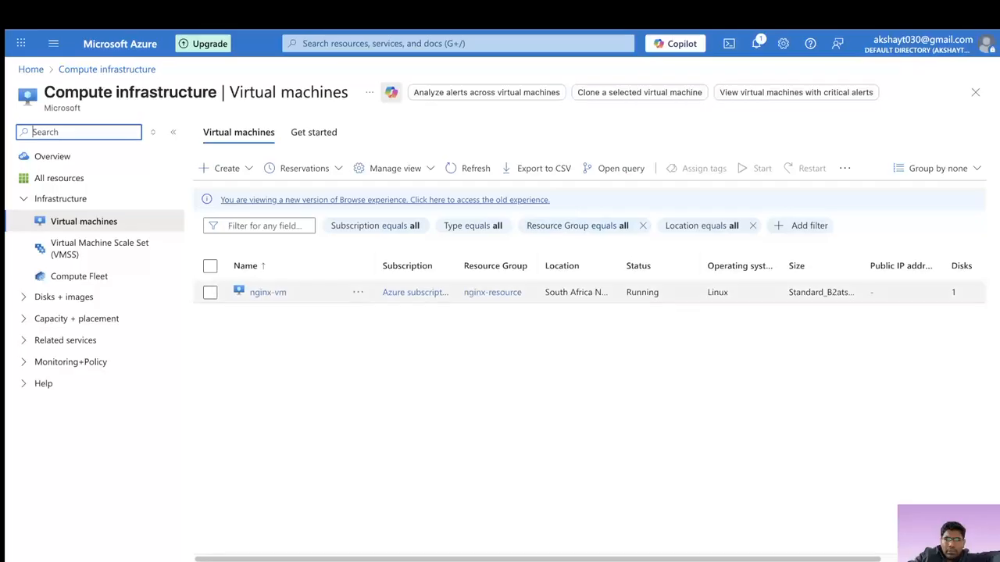
{"action": "left_click", "coordinate": [268, 292]}
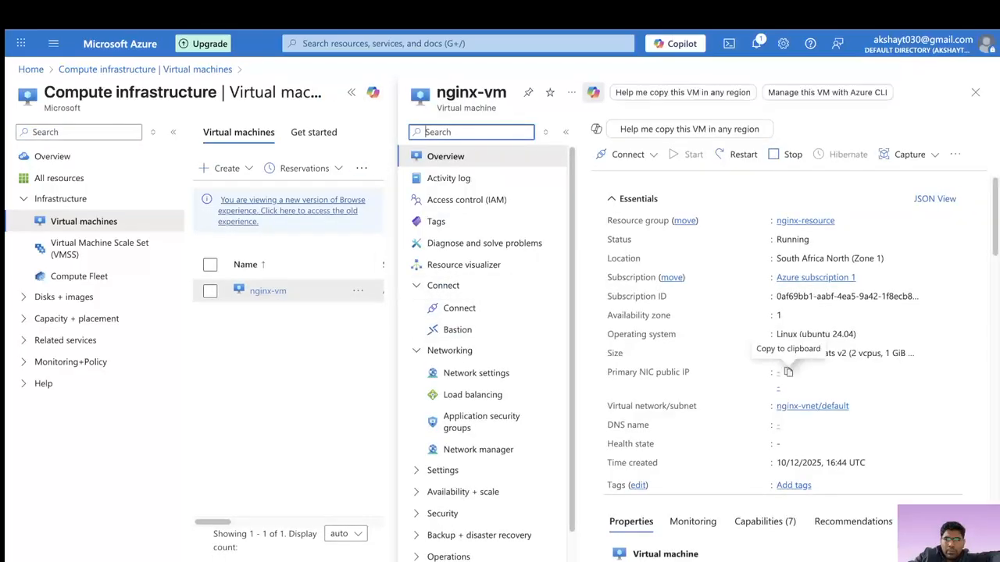
{"action": "scroll", "coordinate": [789, 363], "scroll_direction": "down", "scroll_amount": 5}
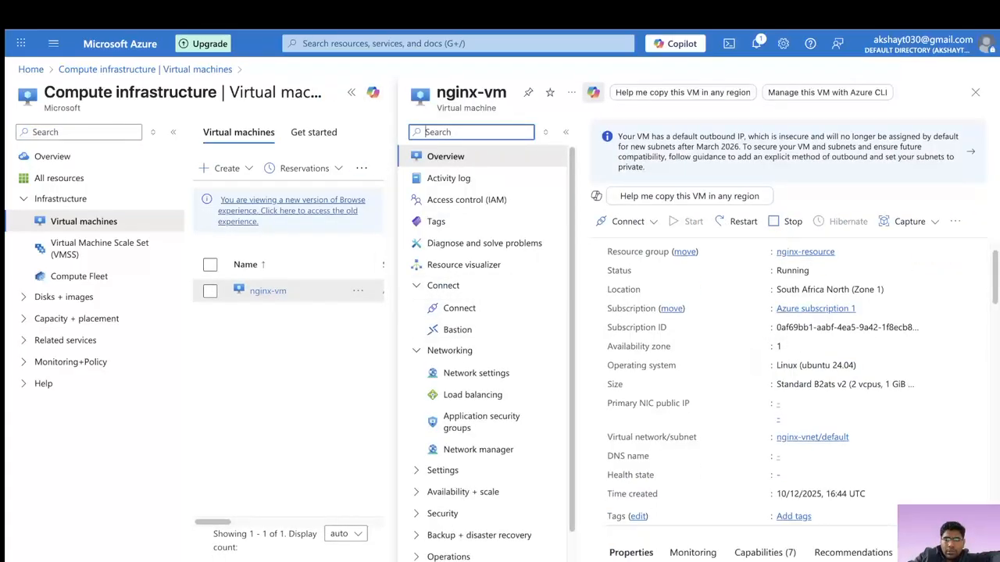
{"action": "left_click", "coordinate": [477, 372]}
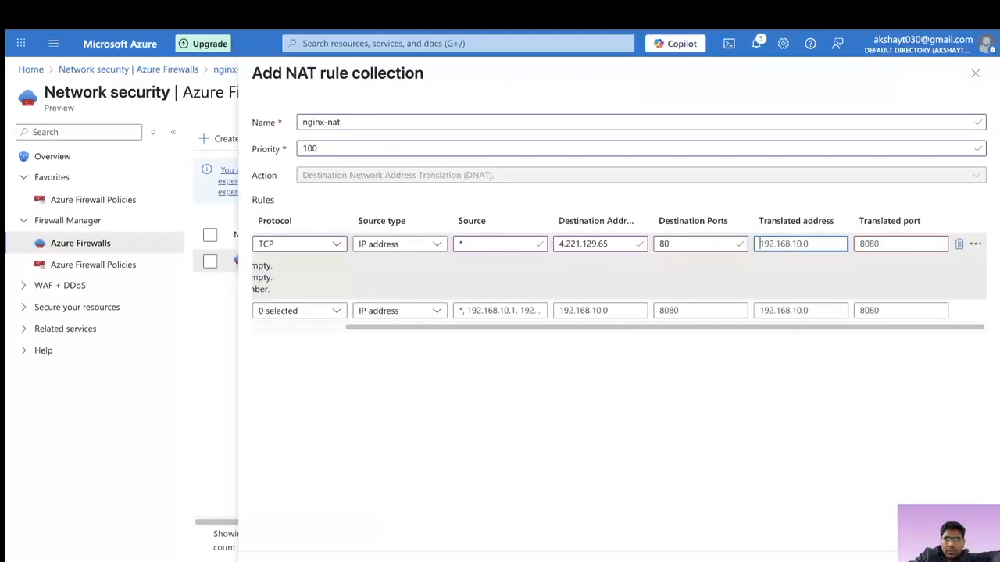
- Set the rule's translated address to 10.0.0.4 and translated port to 80, and add the NAT rule collection
{"action": "key", "text": "ctrl+a"}
{"action": "type", "text": "10.0.0.4"}
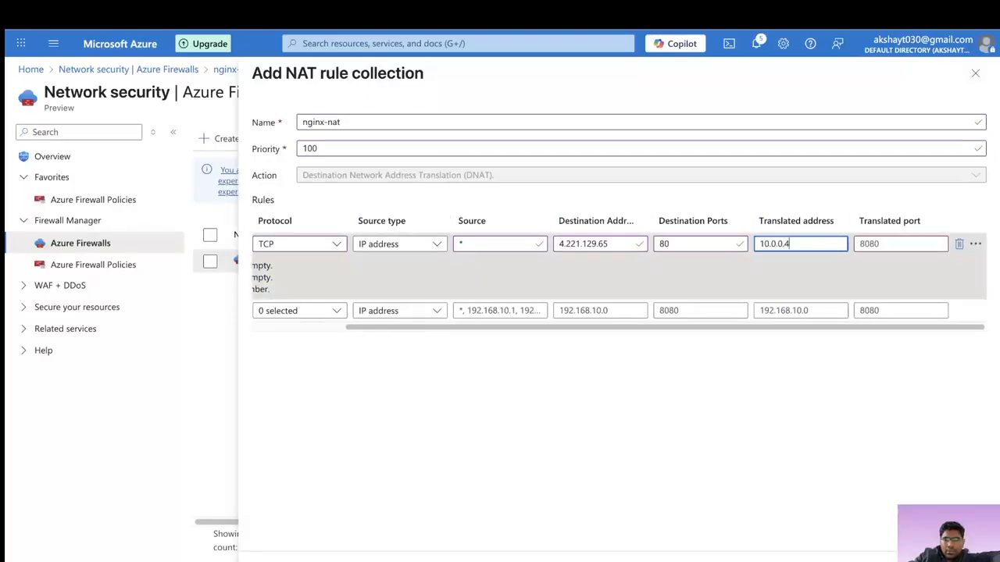
{"action": "key", "text": "Tab"}
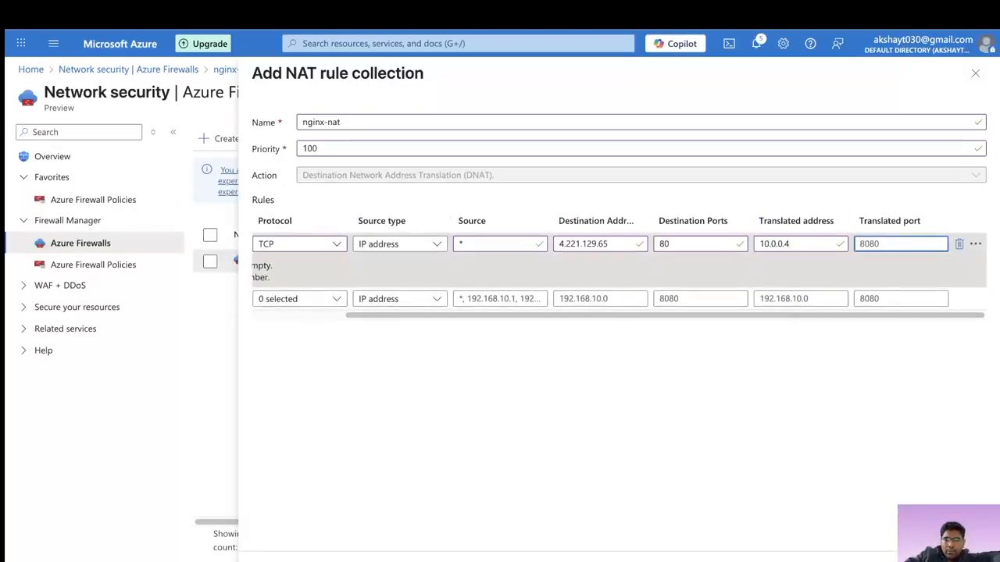
{"action": "key", "text": "ctrl+a"}
{"action": "type", "text": "80"}
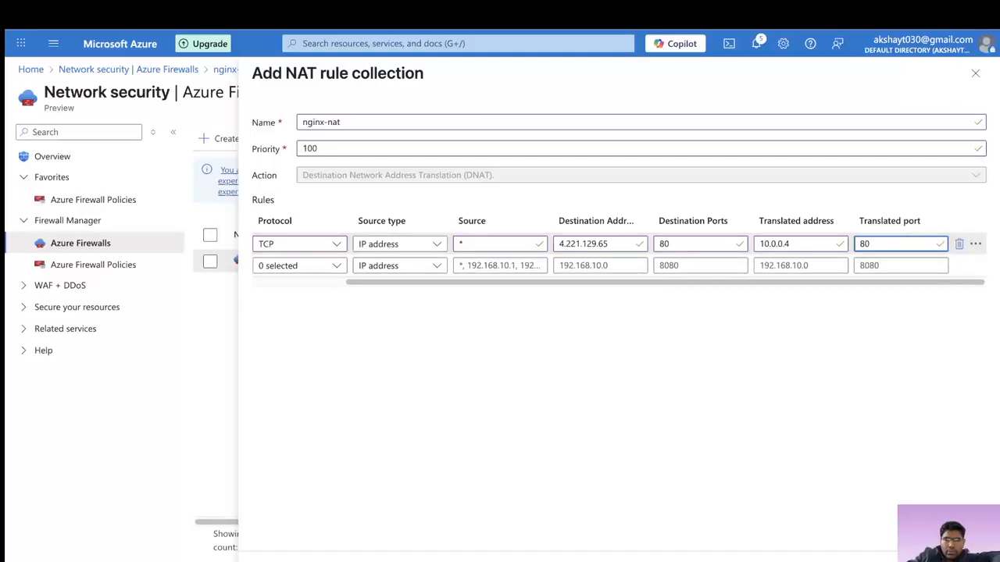
{"action": "left_click", "coordinate": [270, 560]}
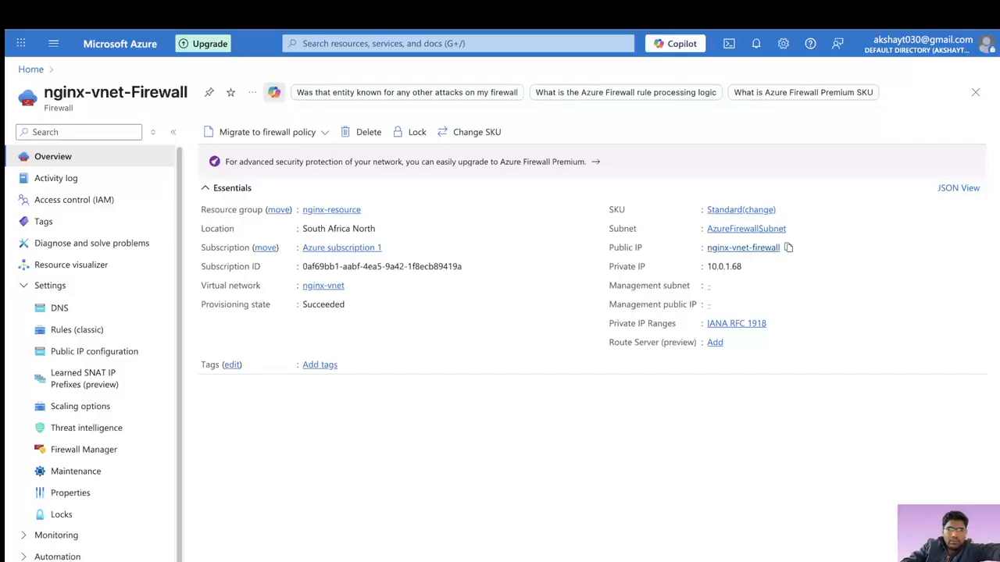
- Copy the firewall's public IP address and open it in a new browser tab to check the custom nginx page
{"action": "left_click", "coordinate": [743, 247]}
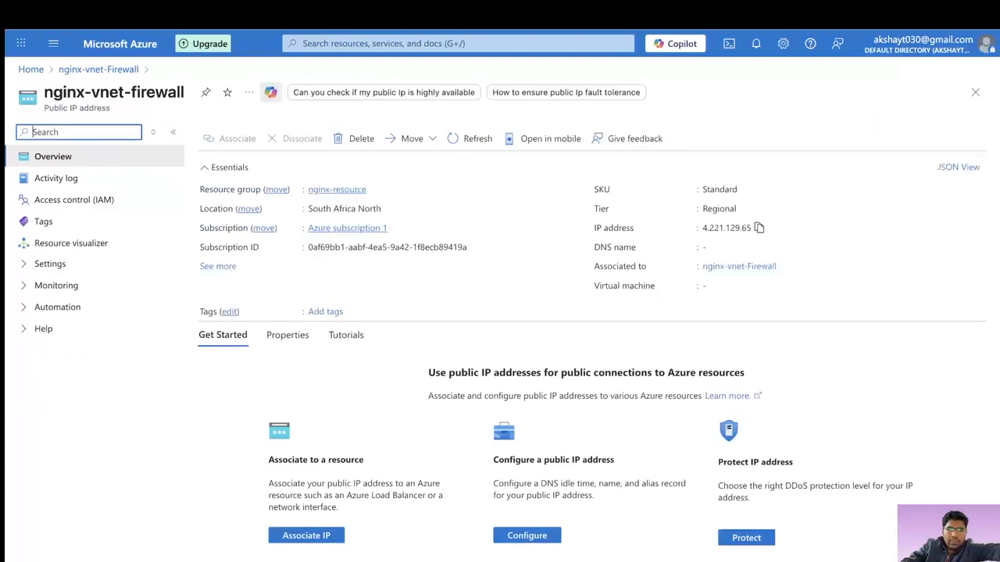
{"action": "left_click", "coordinate": [758, 227]}
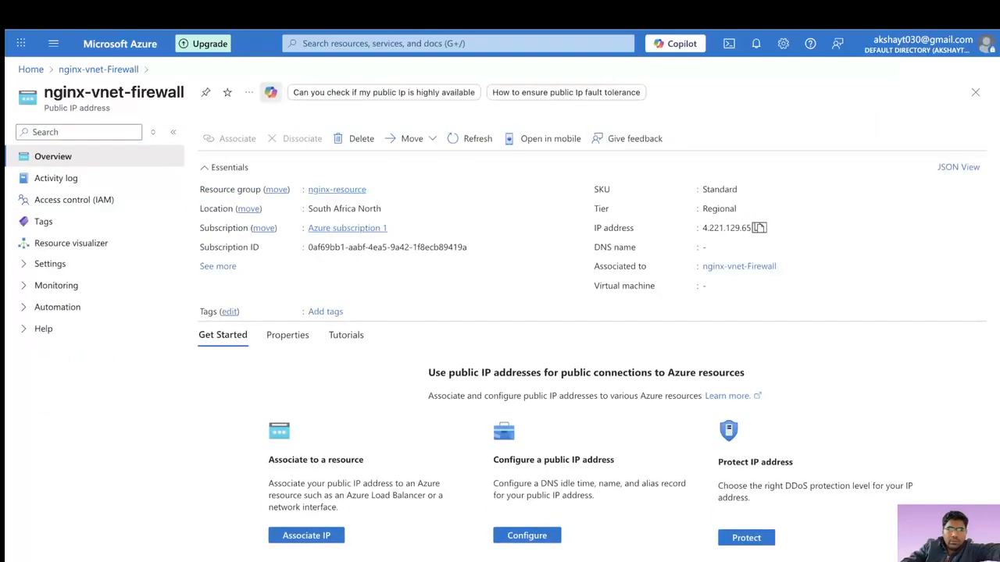
{"action": "key", "text": "ctrl+t"}
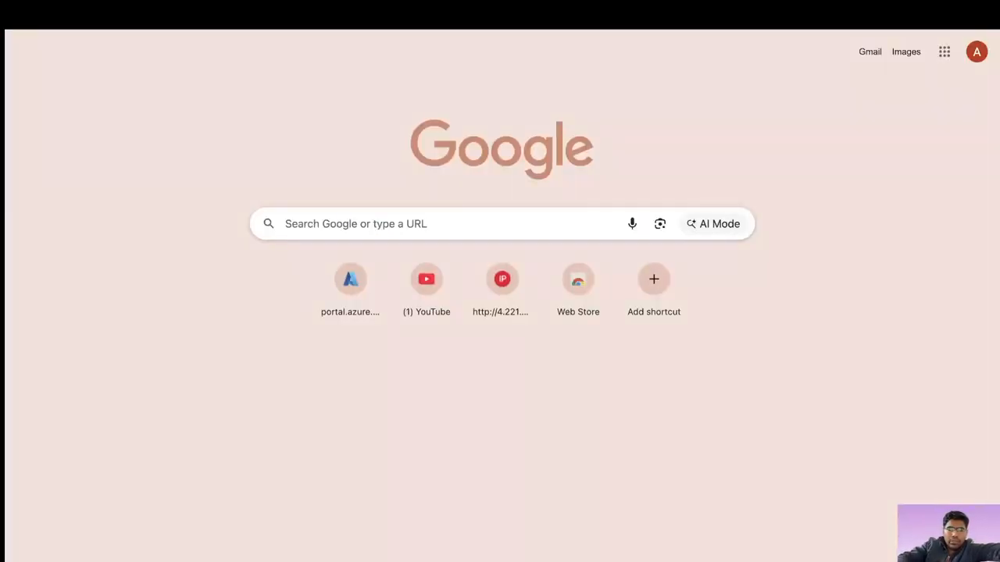
{"action": "key", "text": "Return"}
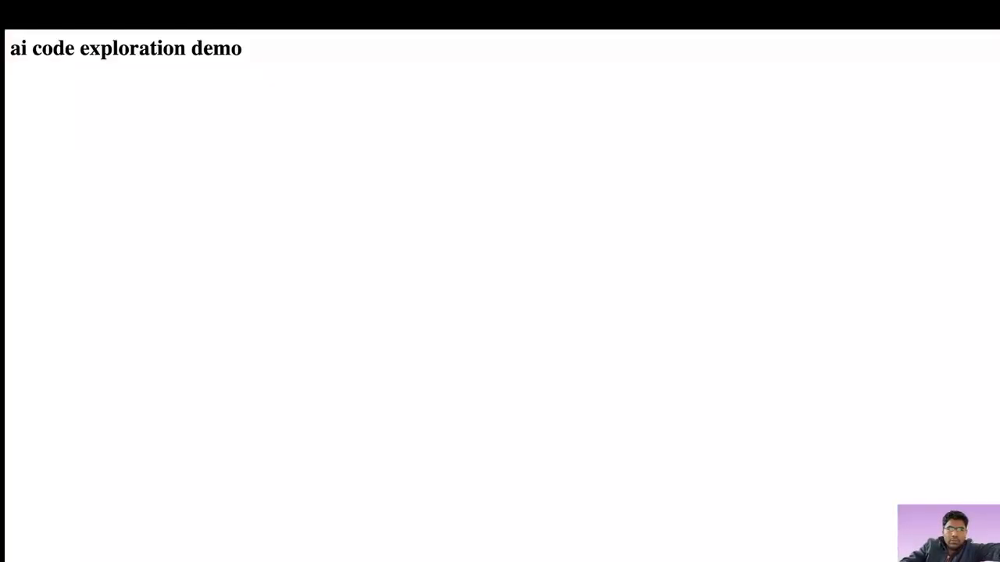
{"action": "left_click_drag", "start_coordinate": [10, 48], "coordinate": [192, 49]}
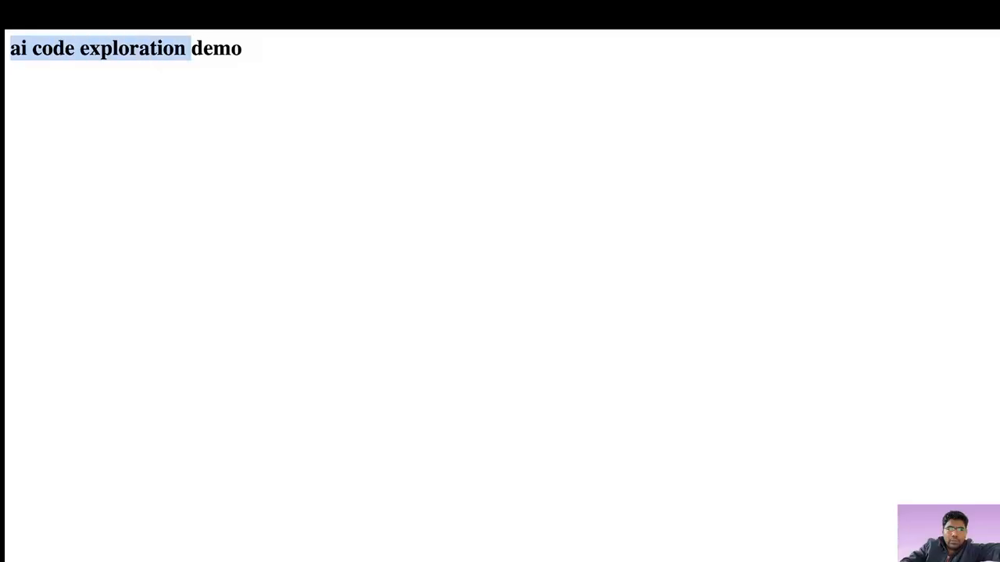
- Switch past the nginx-vm terminal session to the online whiteboard showing the network diagram
{"action": "key", "text": "alt+Tab"}
{"action": "left_click", "coordinate": [222, 560]}
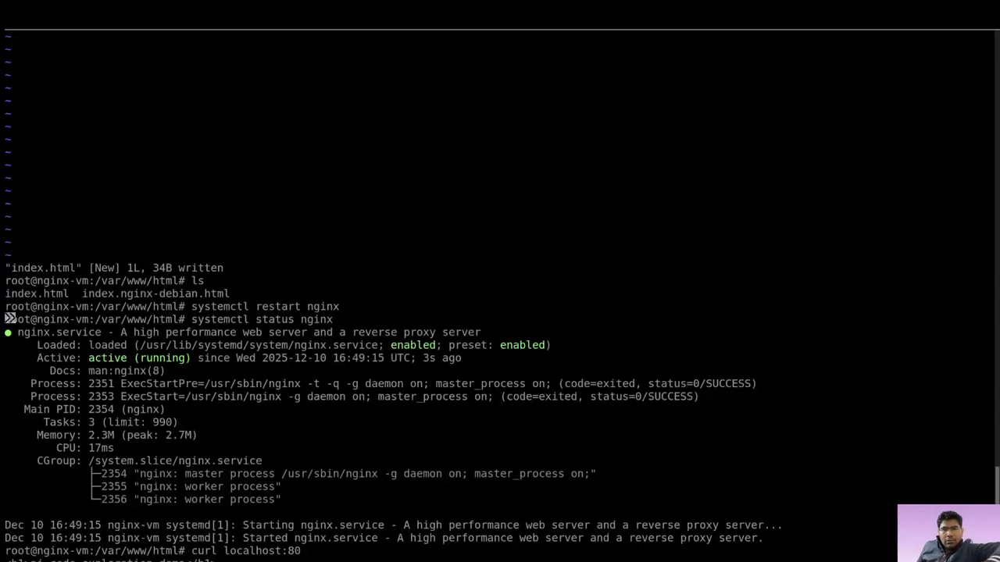
{"action": "key", "text": "ctrl+Tab"}
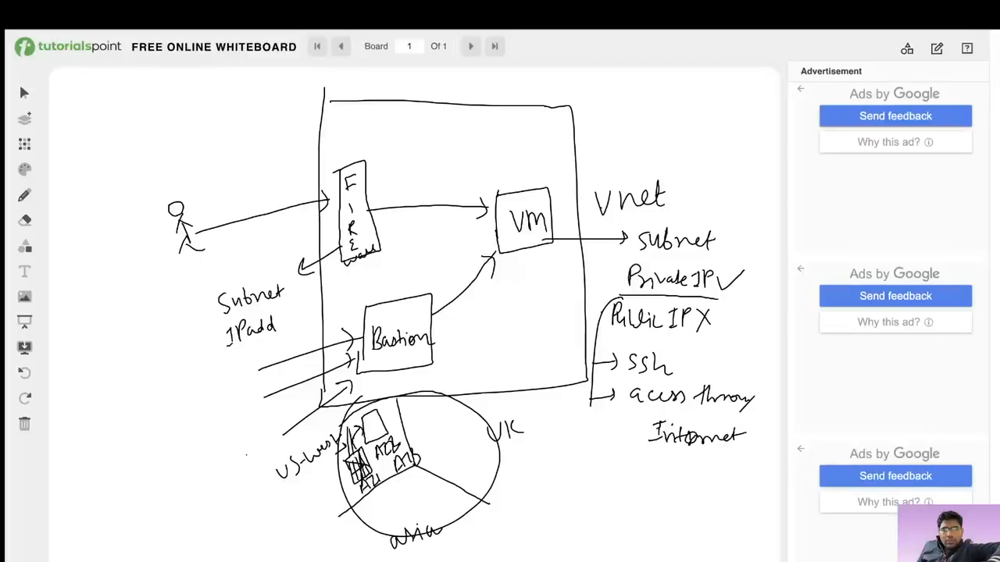